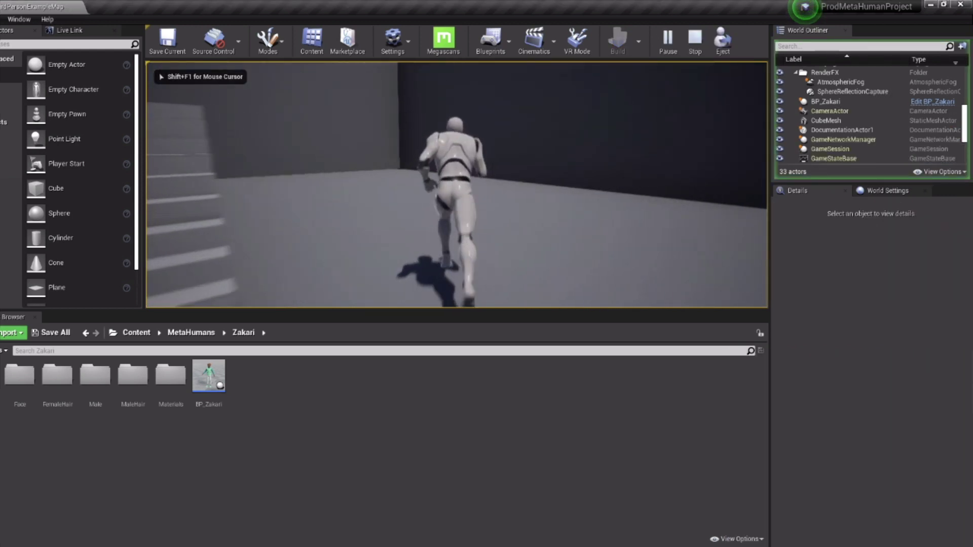
# Run the mannequin around the level in the play session, then end play
pyautogui.press('w')
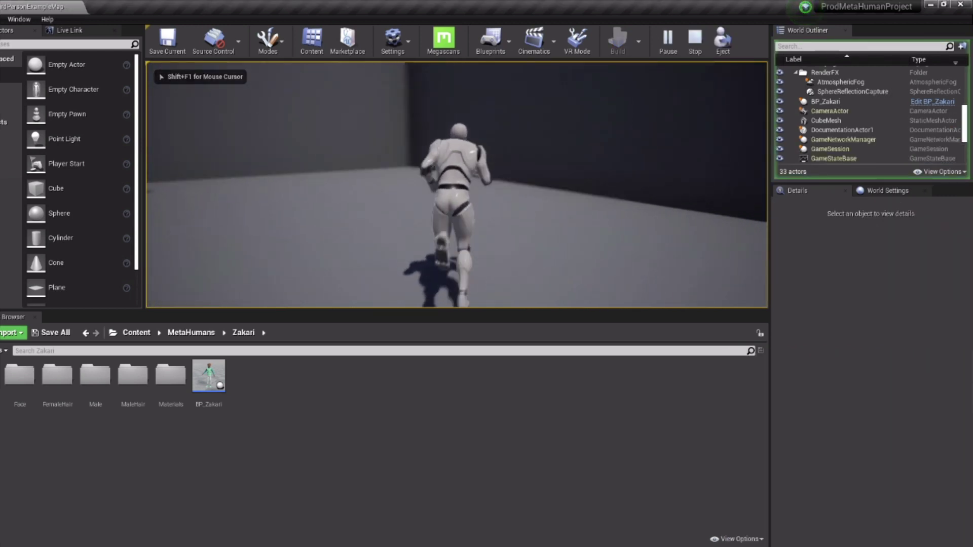
pyautogui.press('w')
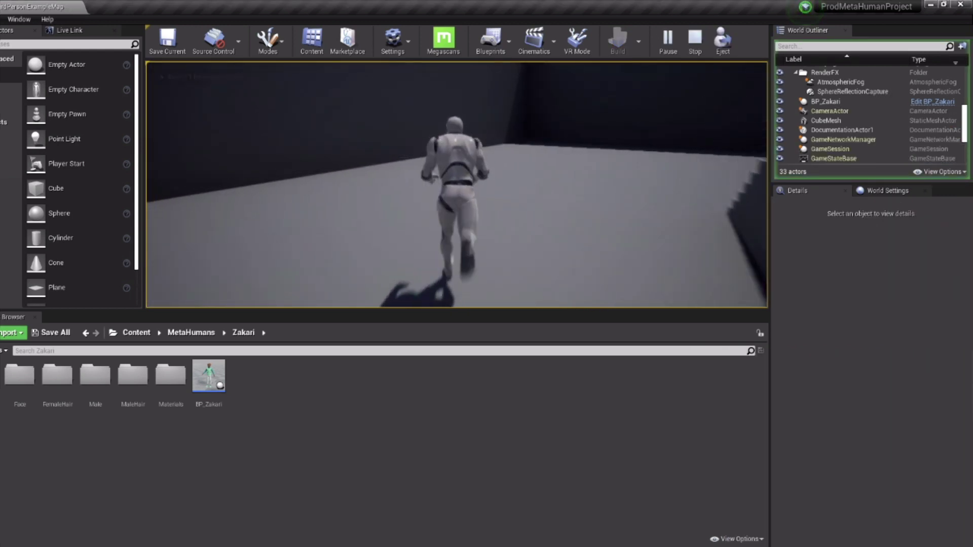
pyautogui.press('w')
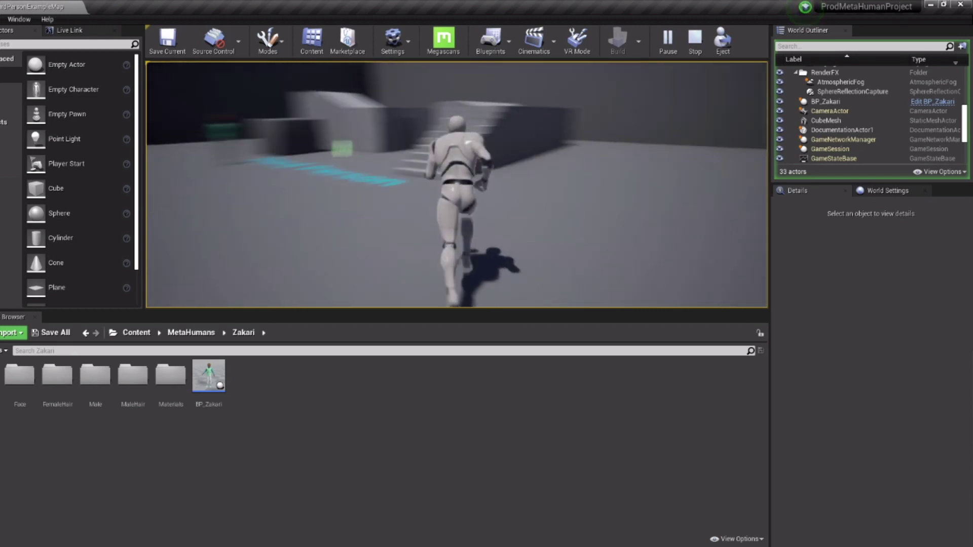
pyautogui.press('w')
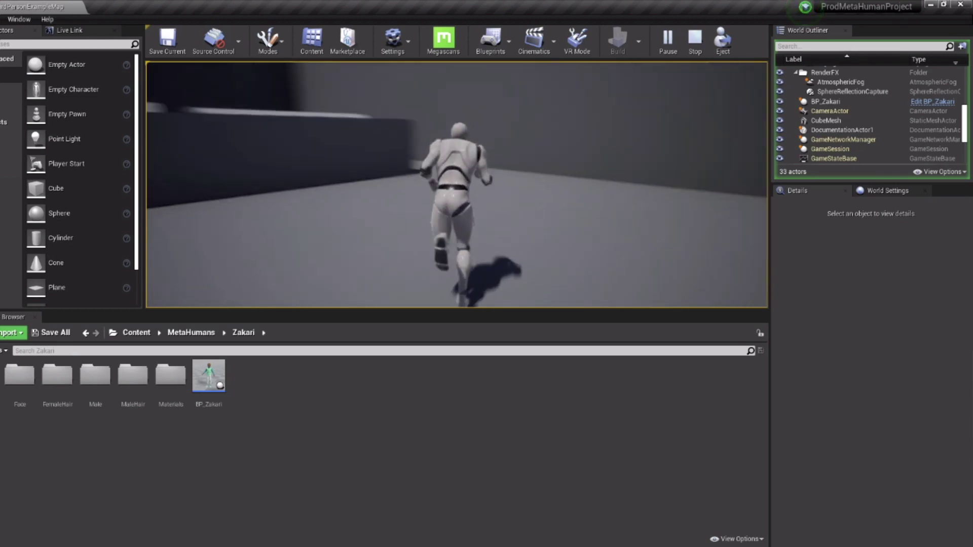
pyautogui.press('w')
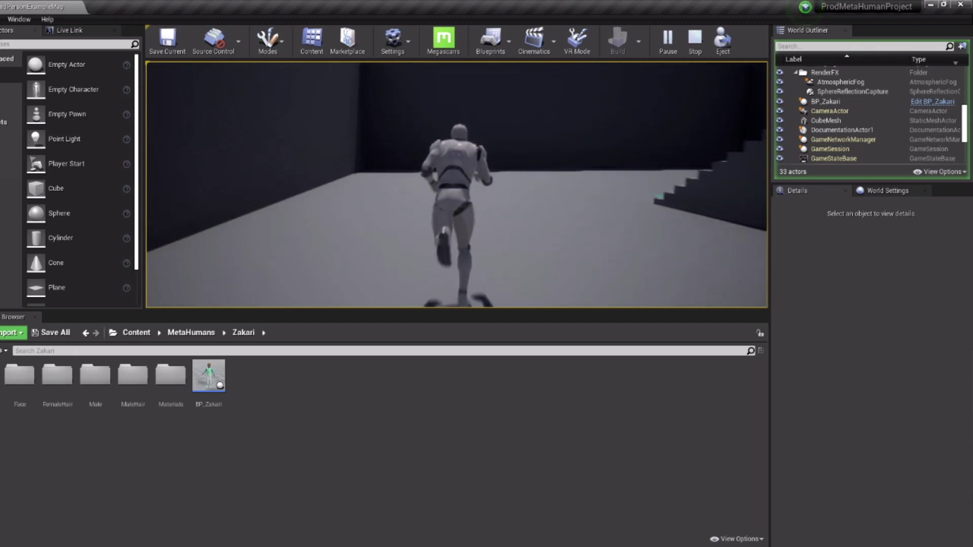
pyautogui.press('Escape')
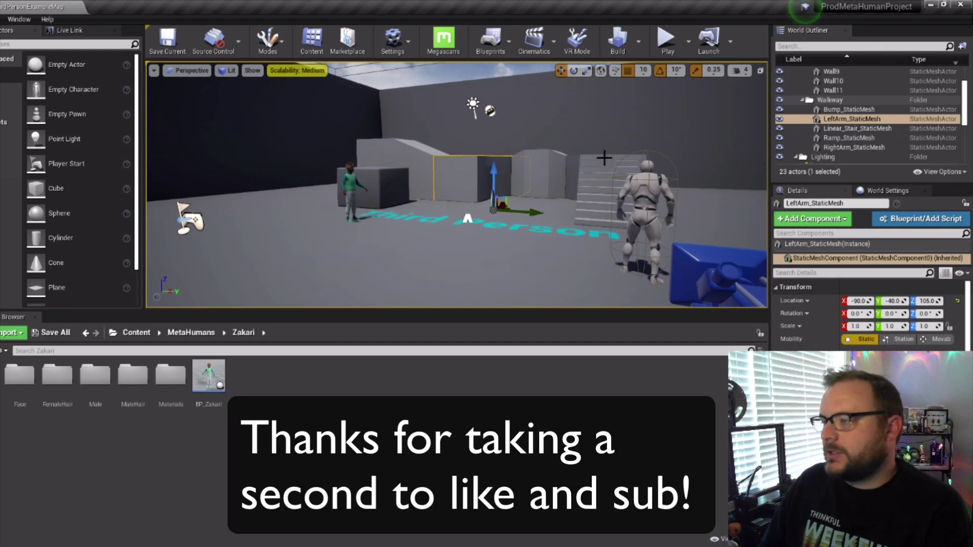
# Open the skeletal mesh used by the Body component of the BP_Zakari actor in the level
pyautogui.click(349, 193)
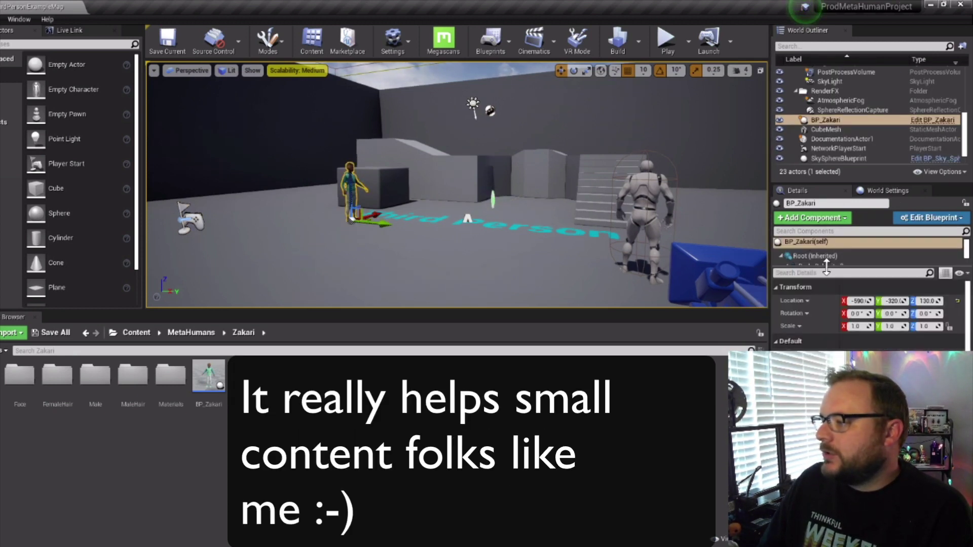
pyautogui.moveTo(821, 266); pyautogui.dragTo(849, 306)
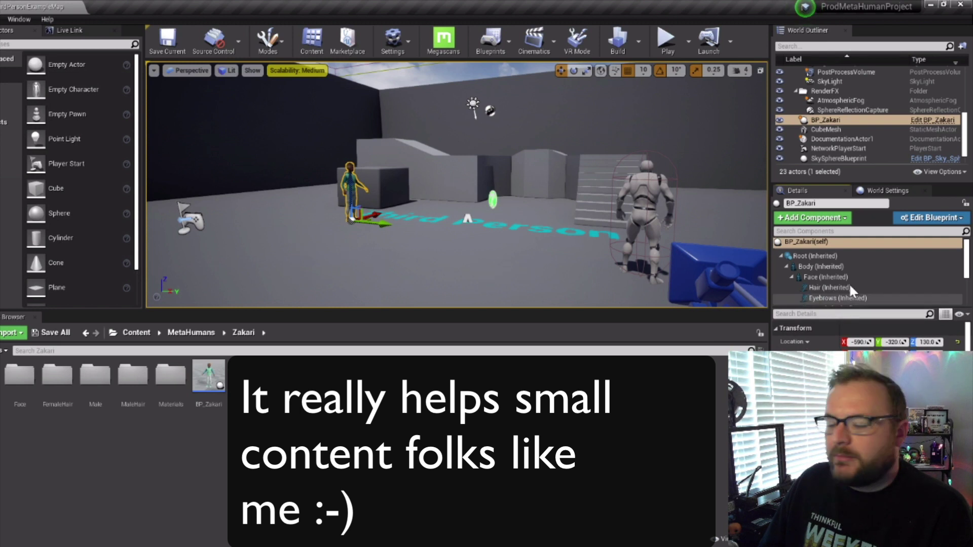
pyautogui.doubleClick(821, 267)
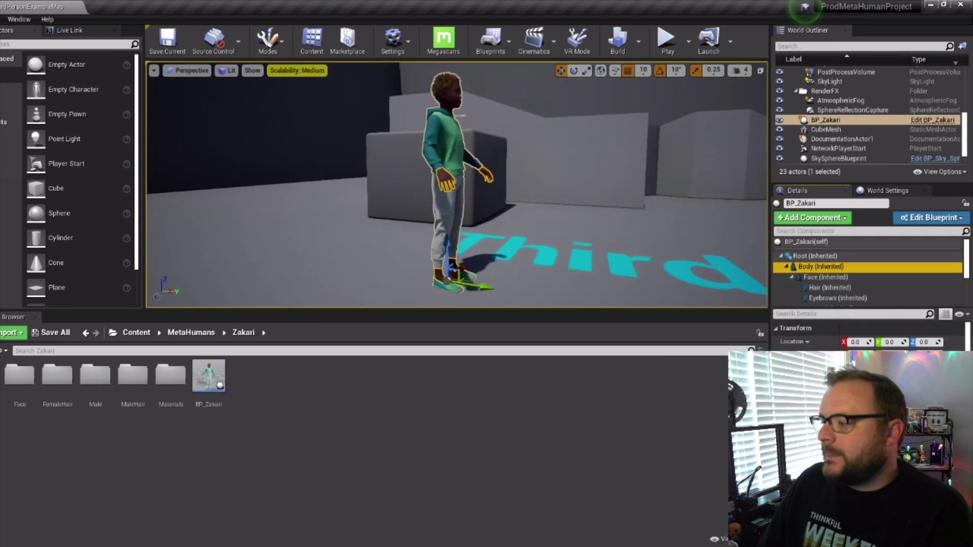
pyautogui.scroll(-5, 869, 334)
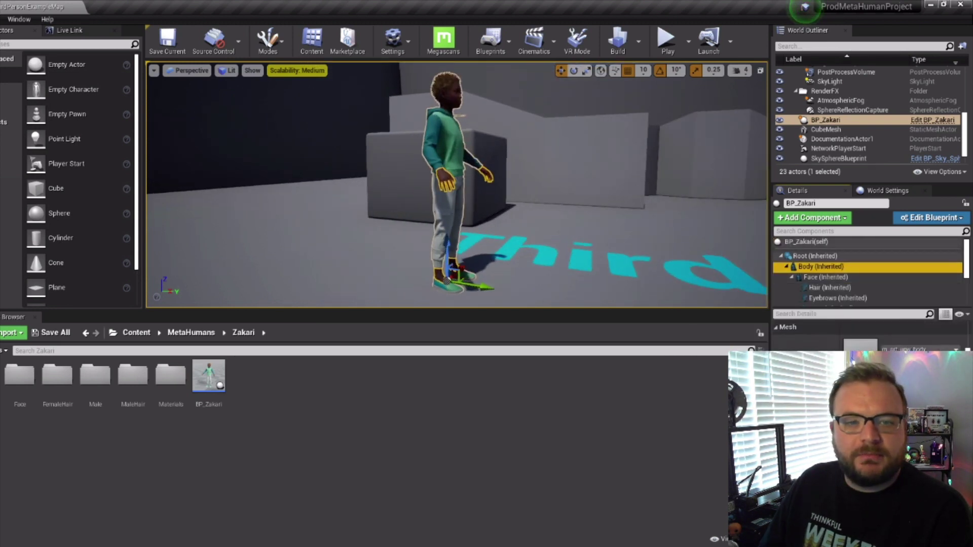
pyautogui.scroll(-2, 809, 347)
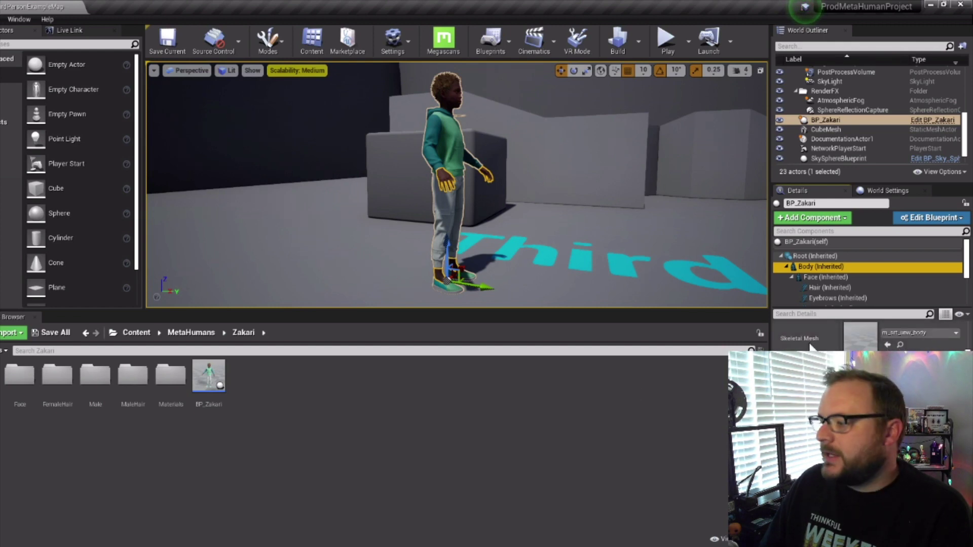
pyautogui.click(861, 333)
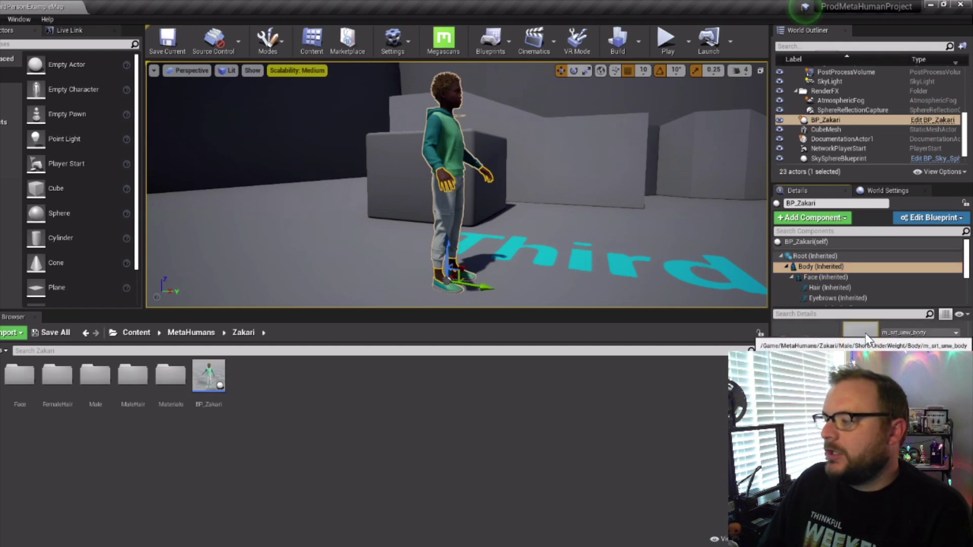
pyautogui.doubleClick(865, 334)
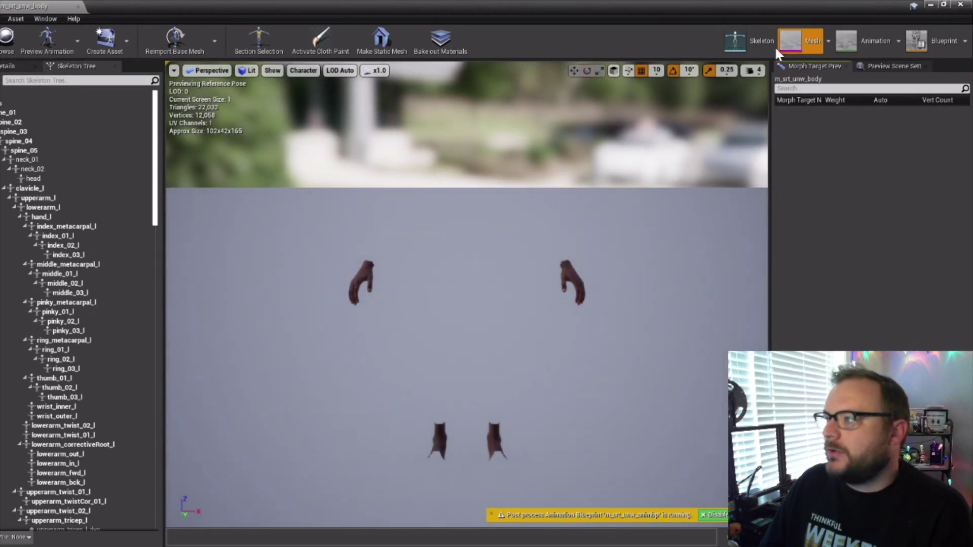
# Open the body mesh's skeleton and display its full bone hierarchy in the preview
pyautogui.click(737, 41)
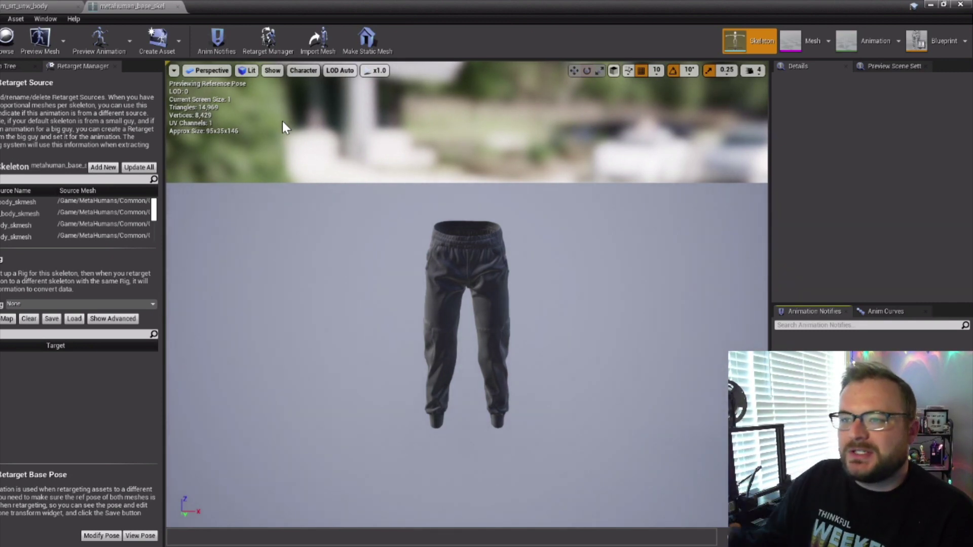
pyautogui.click(304, 70)
pyautogui.moveTo(294, 107)
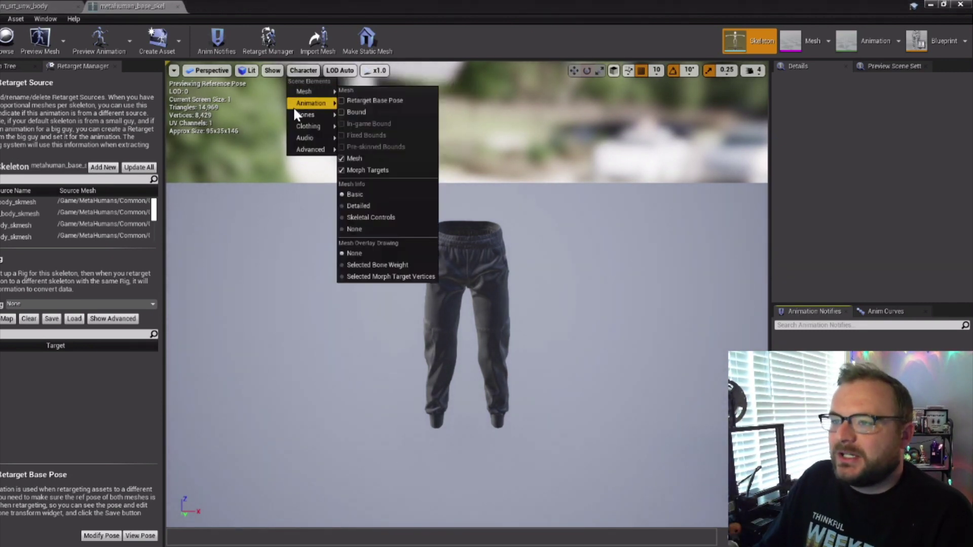
pyautogui.click(360, 159)
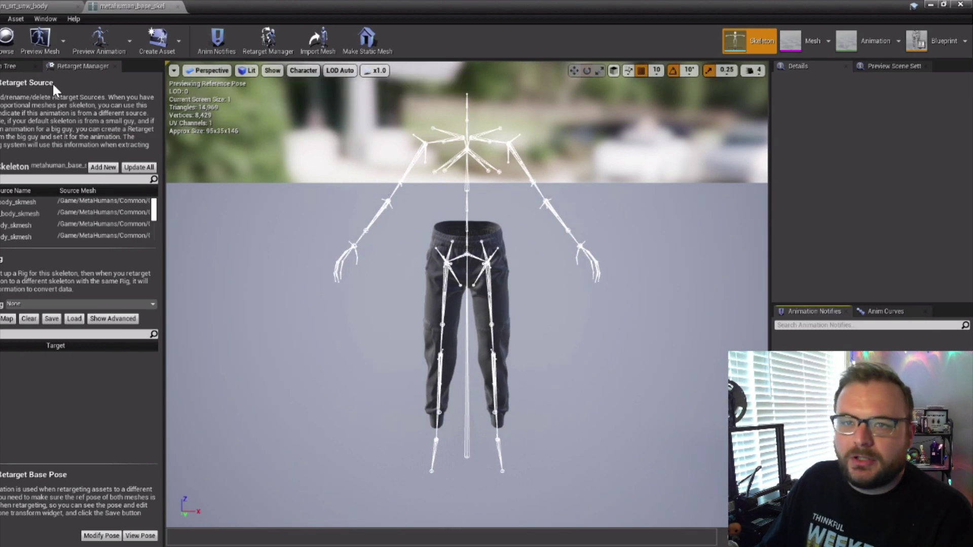
# Assign the Humanoid rig to the metahuman base skeleton in the Retarget Manager
pyautogui.click(10, 67)
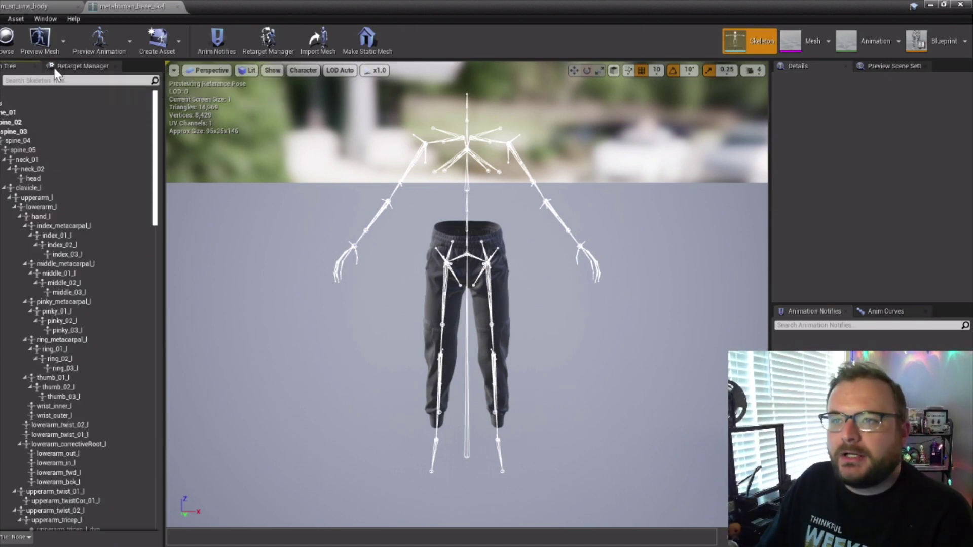
pyautogui.click(81, 66)
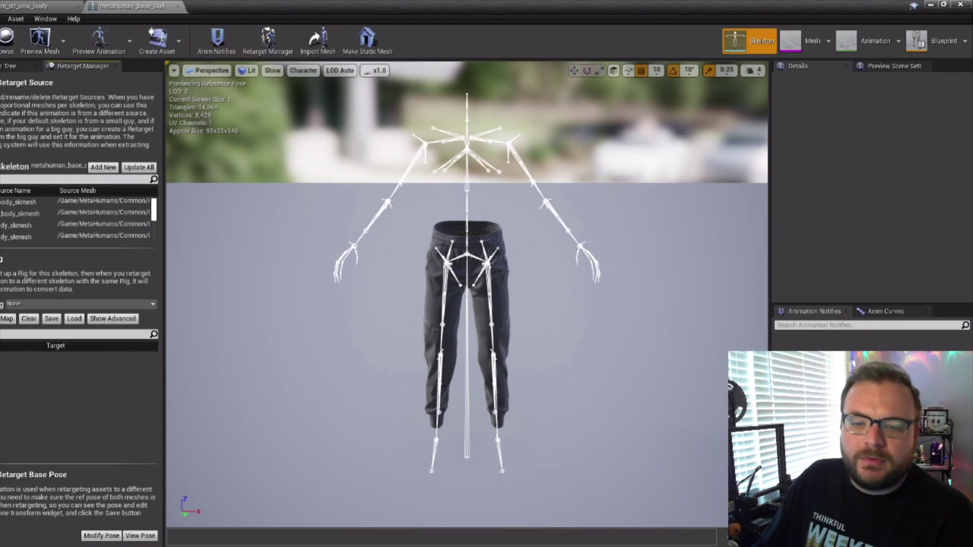
pyautogui.click(76, 303)
pyautogui.click(51, 322)
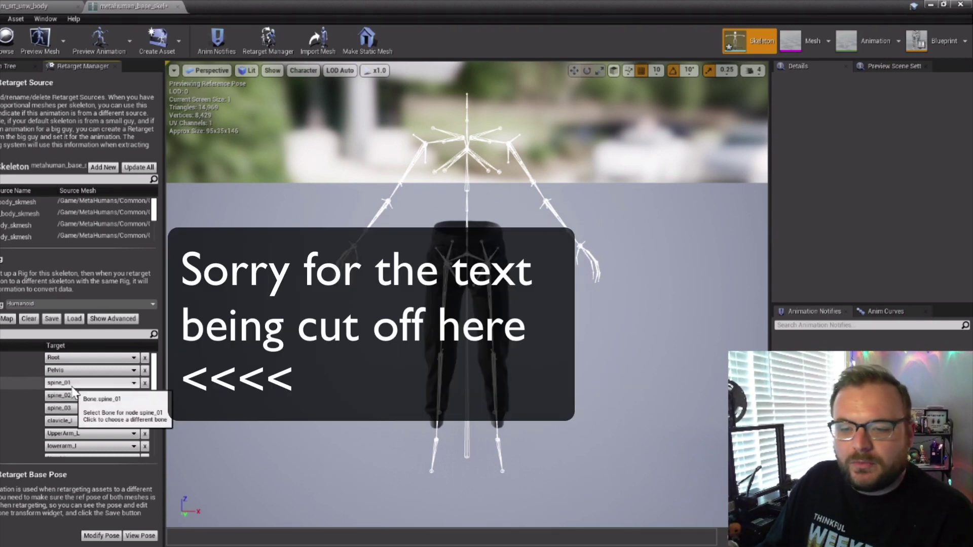
# Remap the rig's spine targets: spine_01 to spine_02, spine_02 to spine_03, and spine_03 to spine_04
pyautogui.click(96, 383)
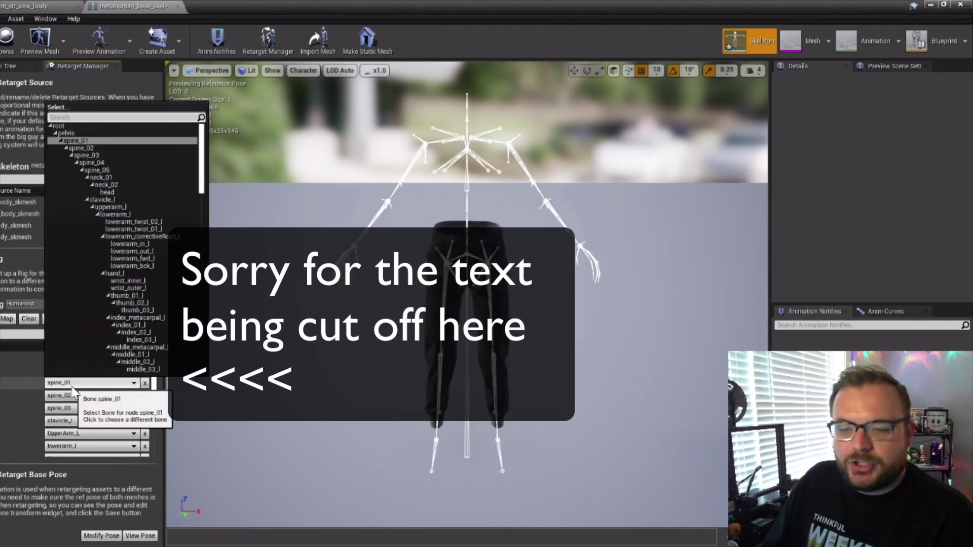
pyautogui.click(89, 148)
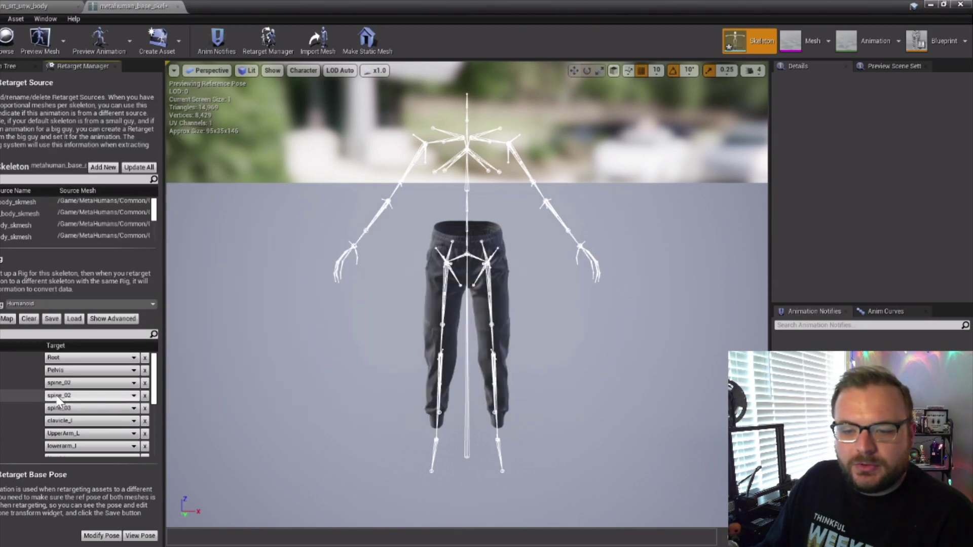
pyautogui.click(57, 397)
pyautogui.click(90, 167)
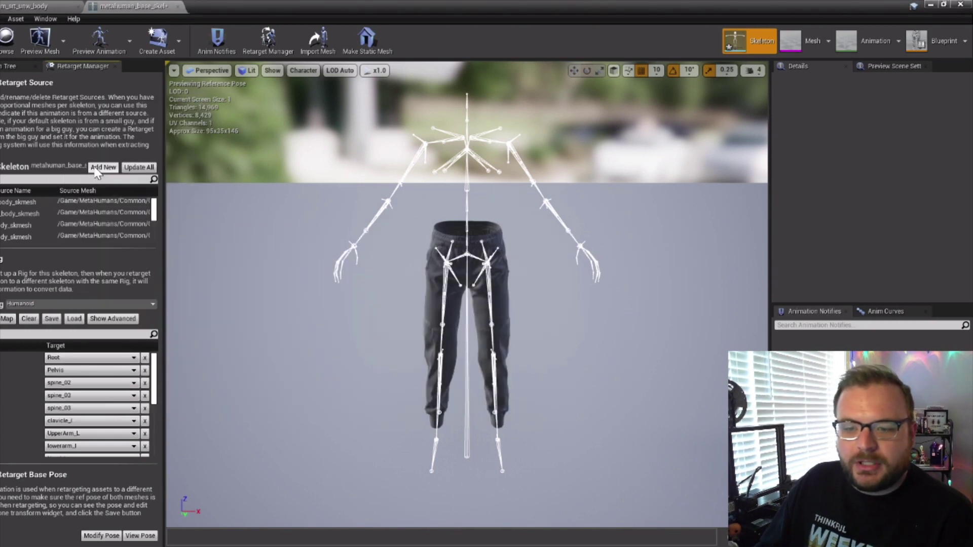
pyautogui.click(82, 408)
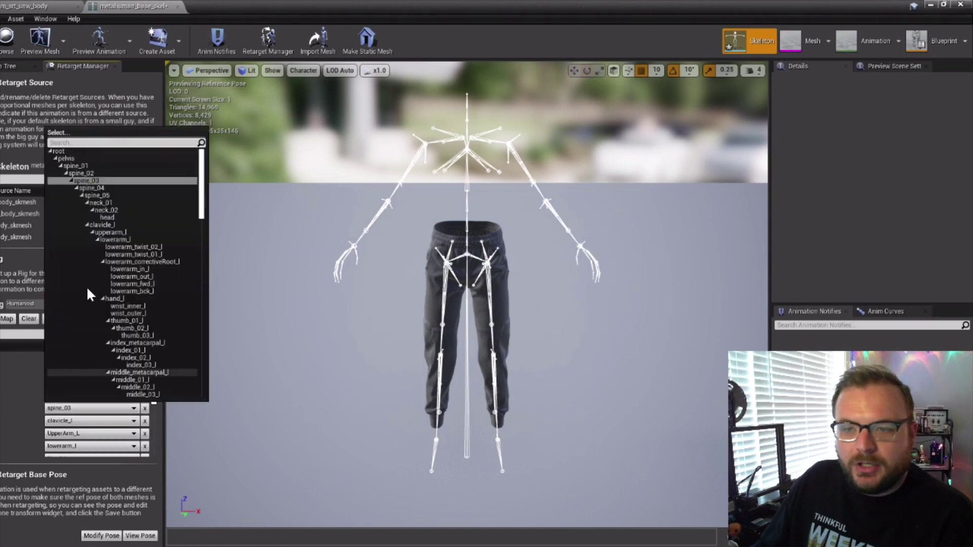
pyautogui.click(99, 188)
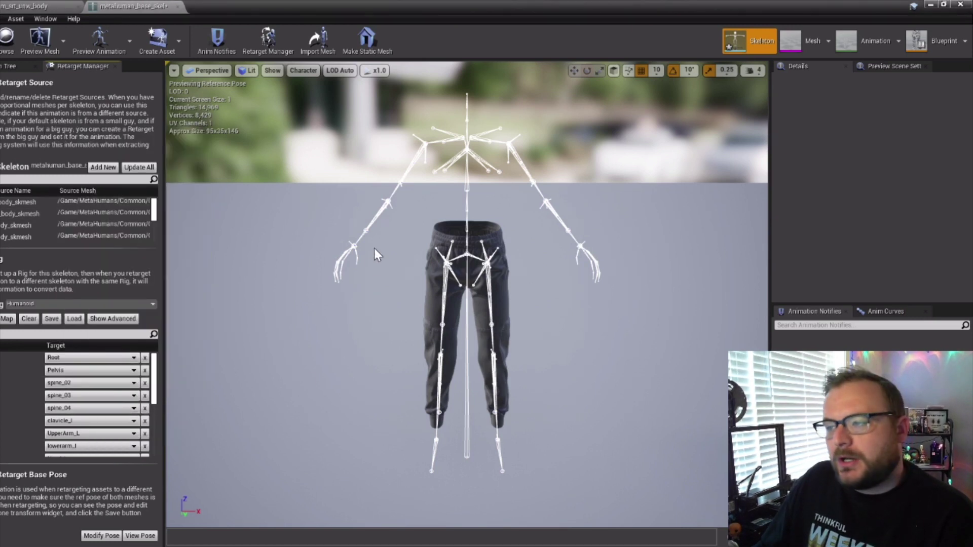
# Display the bone names on the skeleton in the preview
pyautogui.click(302, 72)
pyautogui.moveTo(324, 115)
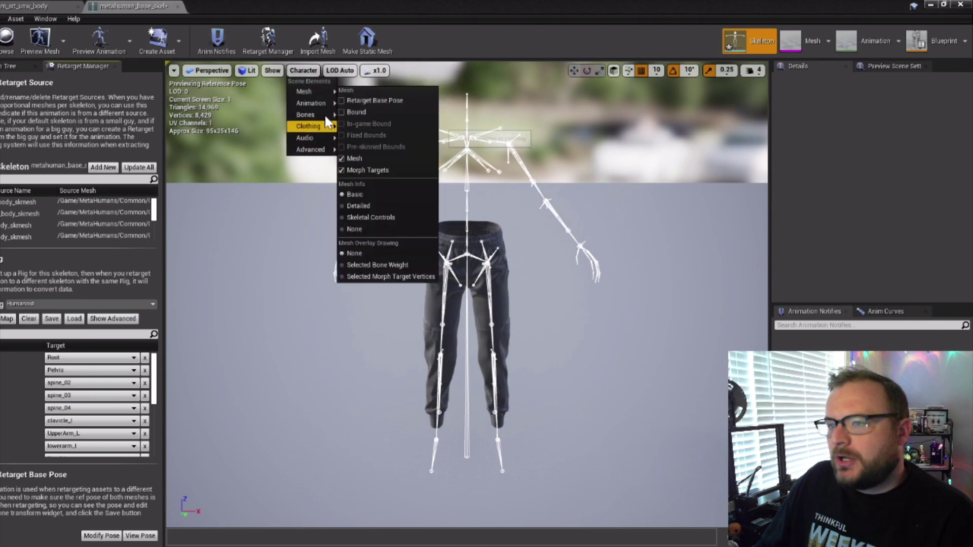
pyautogui.click(385, 135)
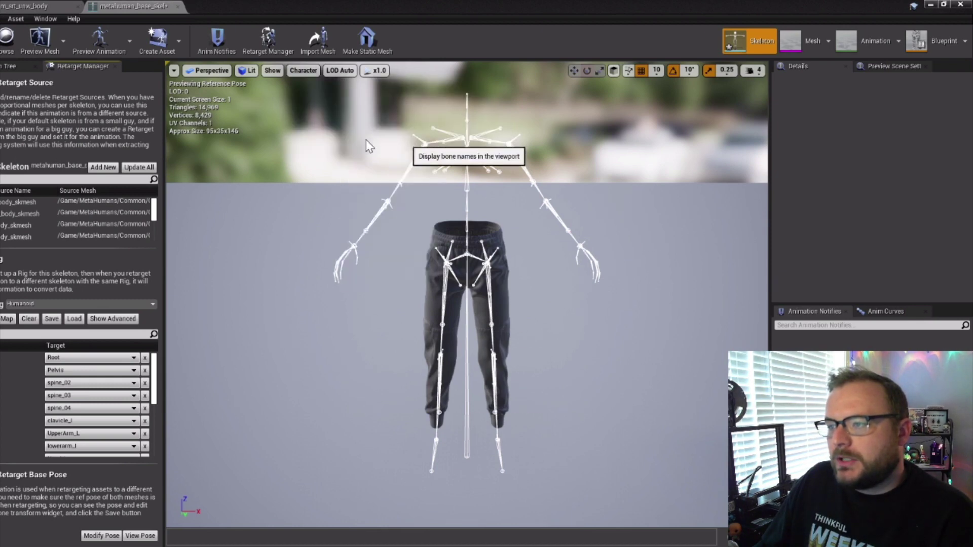
pyautogui.scroll(3, 487, 166)
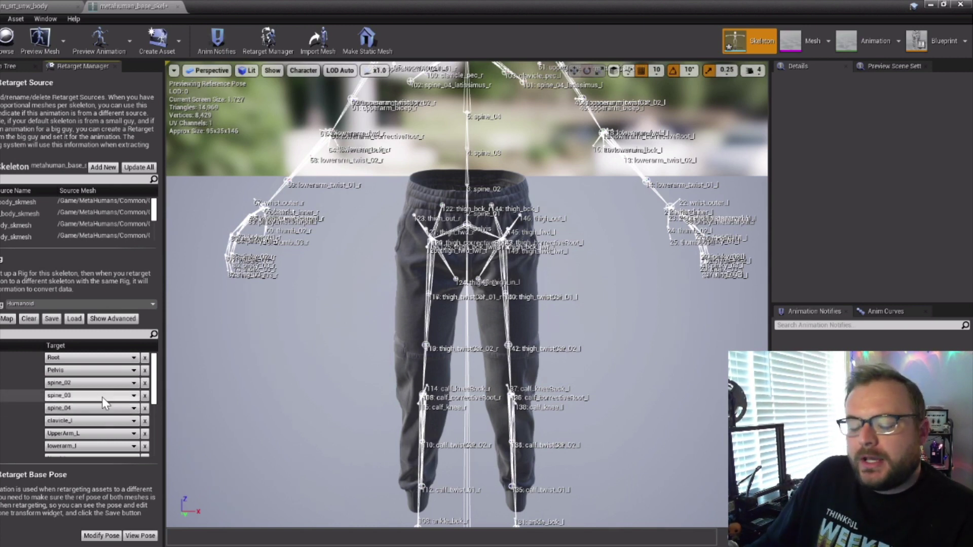
# Show the rig's advanced bone mapping and remap the left index finger targets to index_metacarpal_l, index_01_l and index_02_l
pyautogui.scroll(-5, 96, 395)
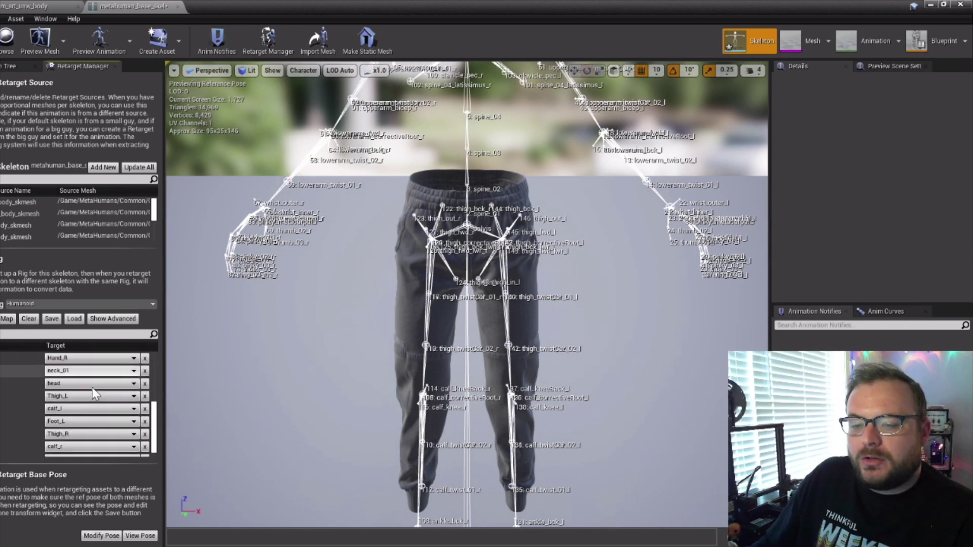
pyautogui.scroll(-1, 97, 395)
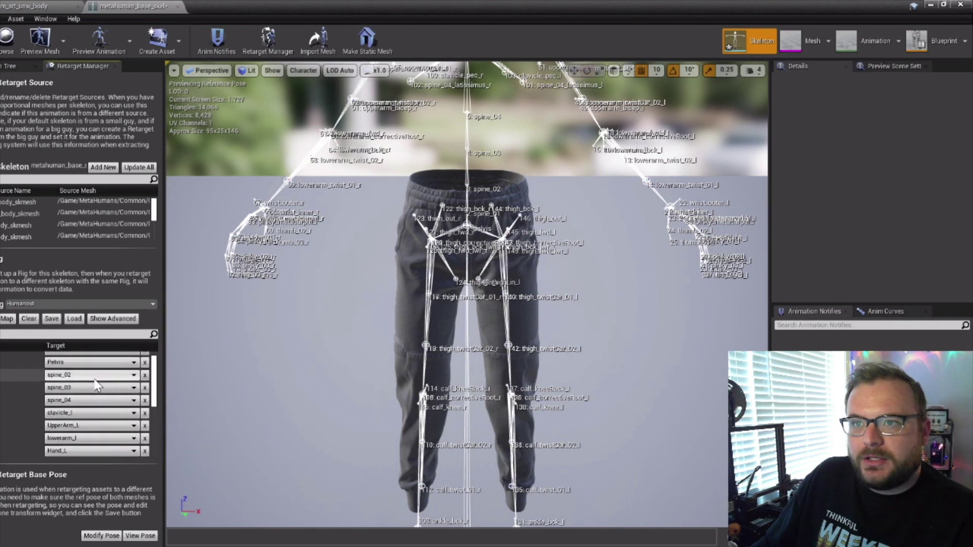
pyautogui.scroll(6, 94, 392)
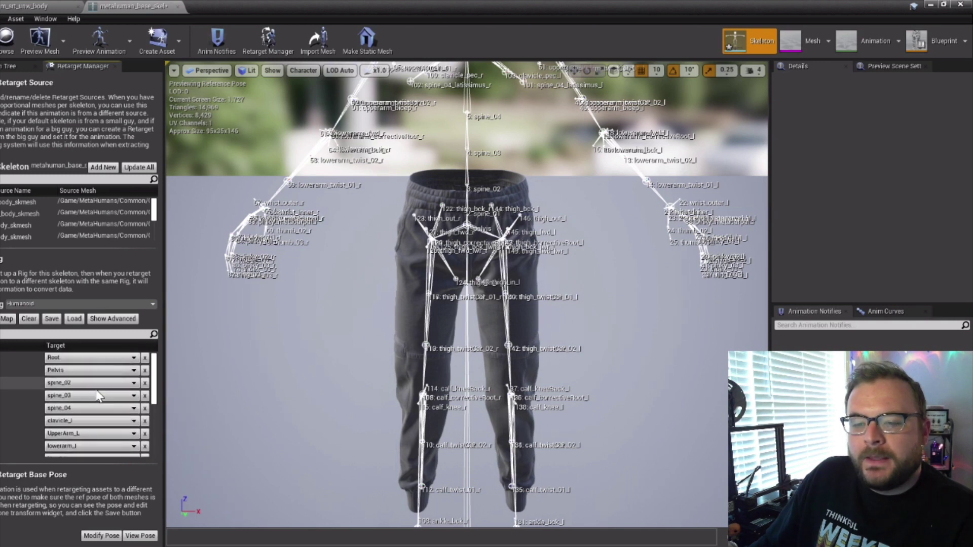
pyautogui.click(105, 320)
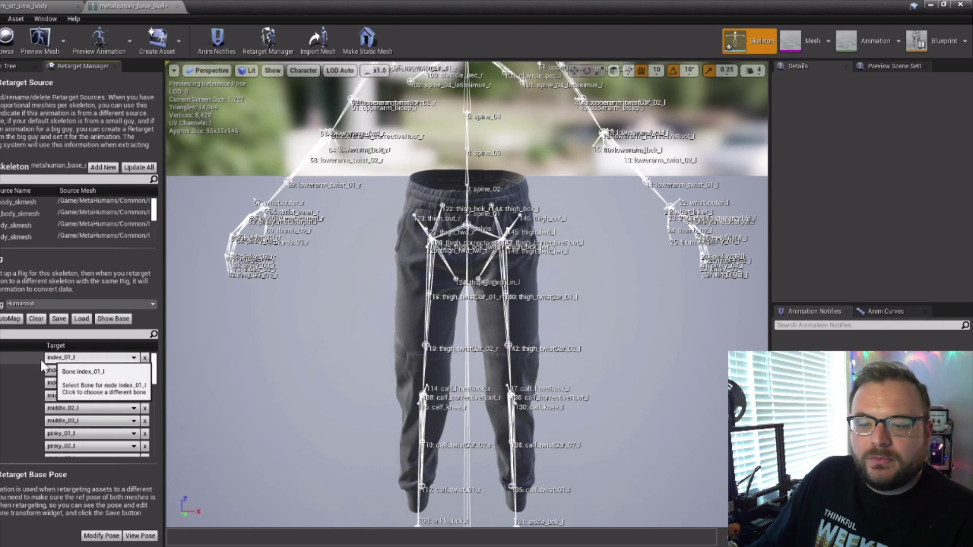
pyautogui.click(88, 358)
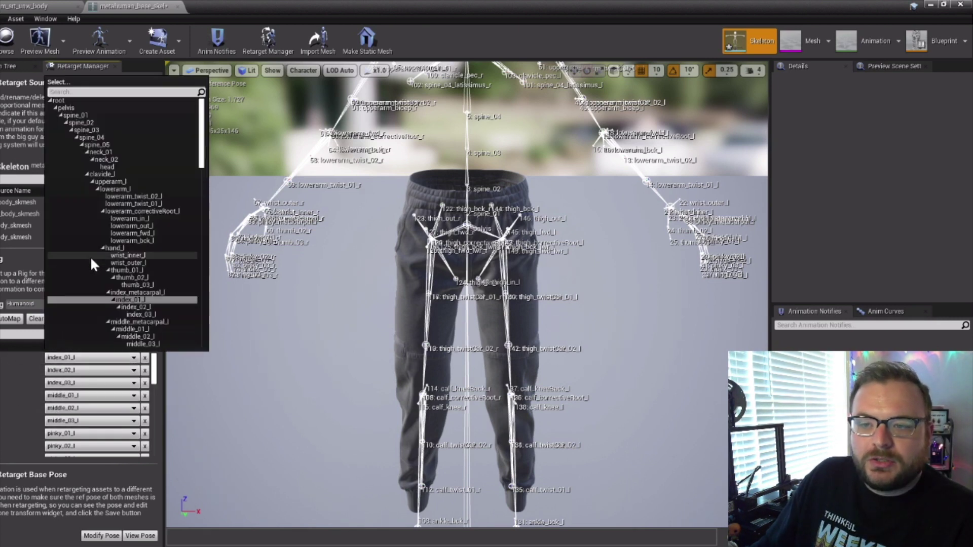
pyautogui.click(152, 295)
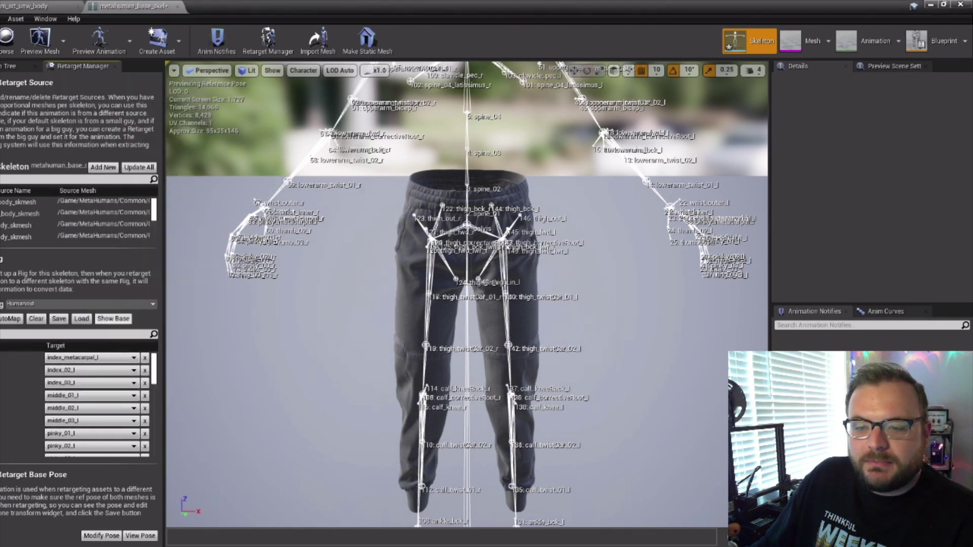
pyautogui.click(51, 372)
pyautogui.click(126, 311)
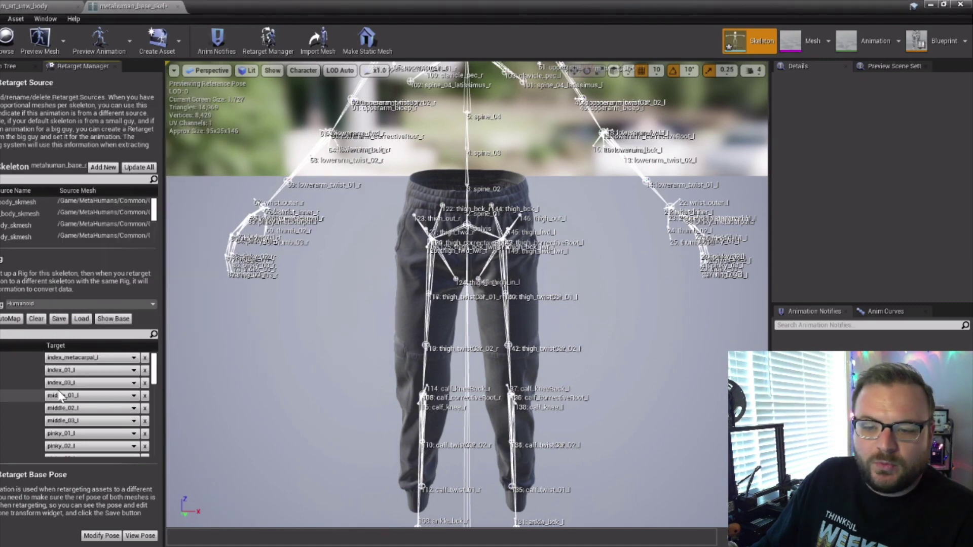
pyautogui.click(49, 384)
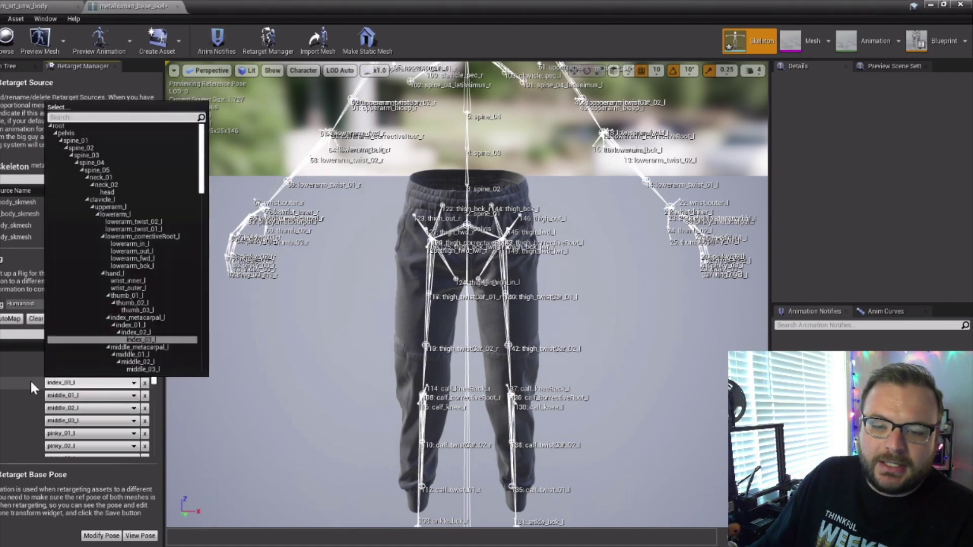
pyautogui.click(129, 332)
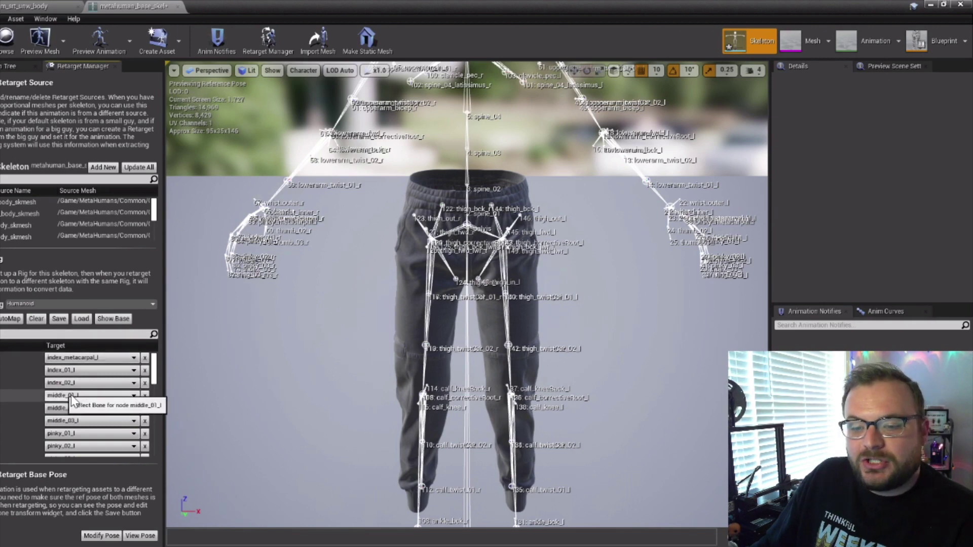
# Remap the left middle finger targets to middle_metacarpal_l, middle_01_l and middle_02_l
pyautogui.scroll(-1, 39, 397)
pyautogui.click(81, 379)
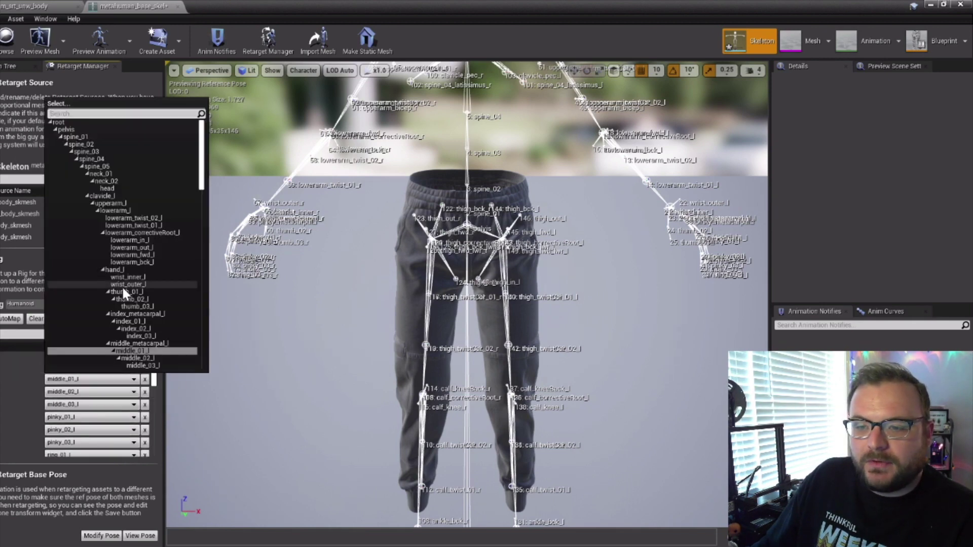
pyautogui.click(127, 360)
pyautogui.click(82, 430)
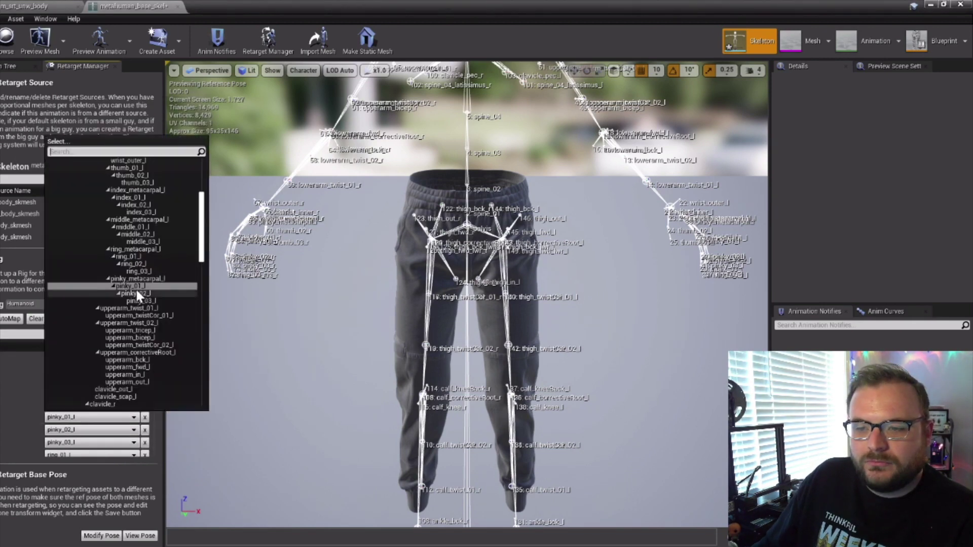
pyautogui.click(131, 291)
# Remap the left pinky targets to pinky_metacarpal_l, pinky_01_l and pinky_02_l
pyautogui.click(81, 417)
pyautogui.click(136, 306)
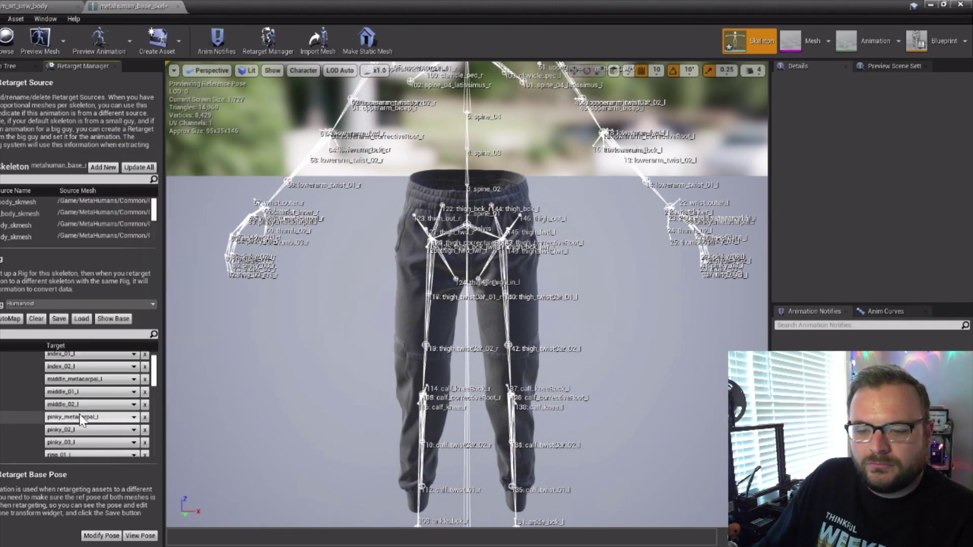
pyautogui.scroll(-3, 84, 403)
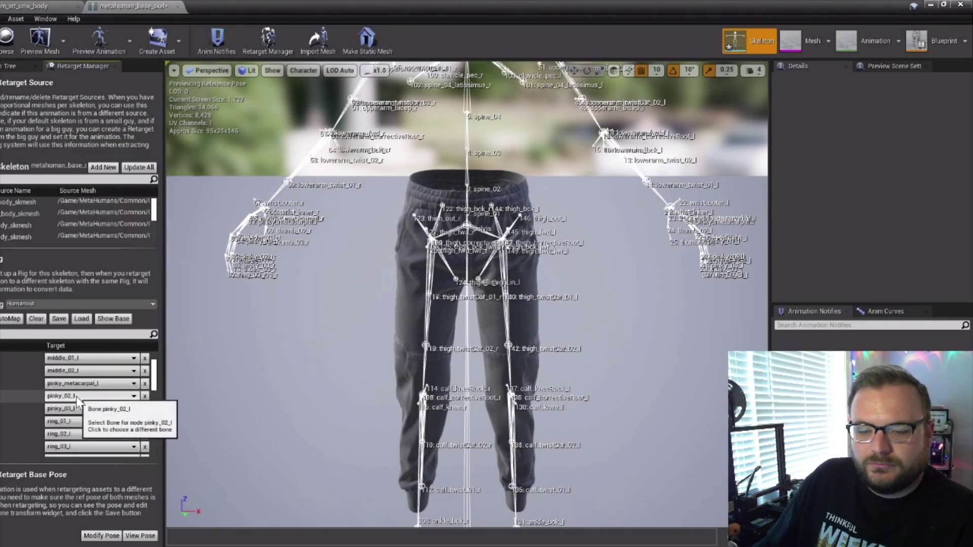
pyautogui.click(76, 396)
pyautogui.click(136, 276)
# Remap the left ring finger targets to ring_metacarpal_l, ring_01_l and ring_02_l
pyautogui.click(81, 421)
pyautogui.click(131, 287)
pyautogui.click(81, 434)
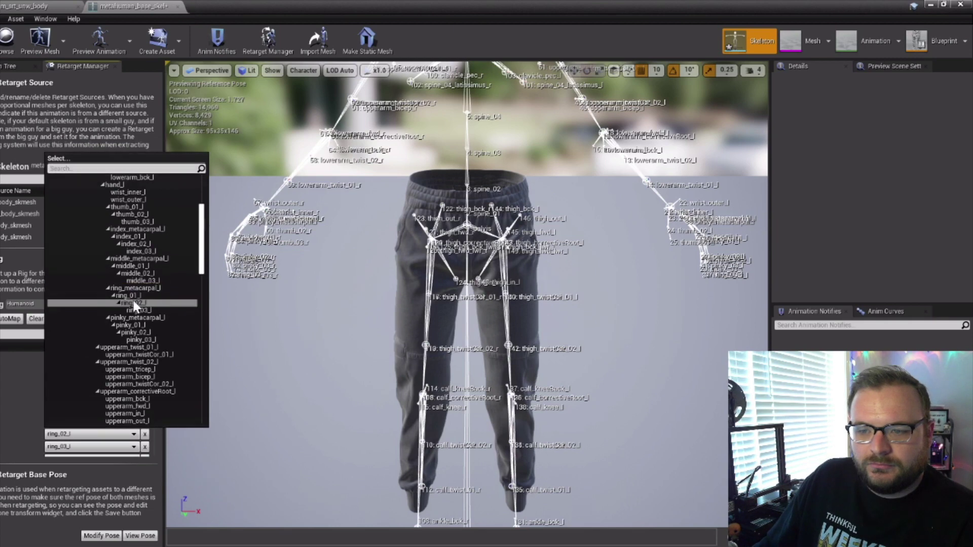
pyautogui.click(132, 298)
pyautogui.click(81, 447)
pyautogui.click(138, 307)
pyautogui.scroll(-4, 66, 394)
pyautogui.click(66, 408)
pyautogui.press('Escape')
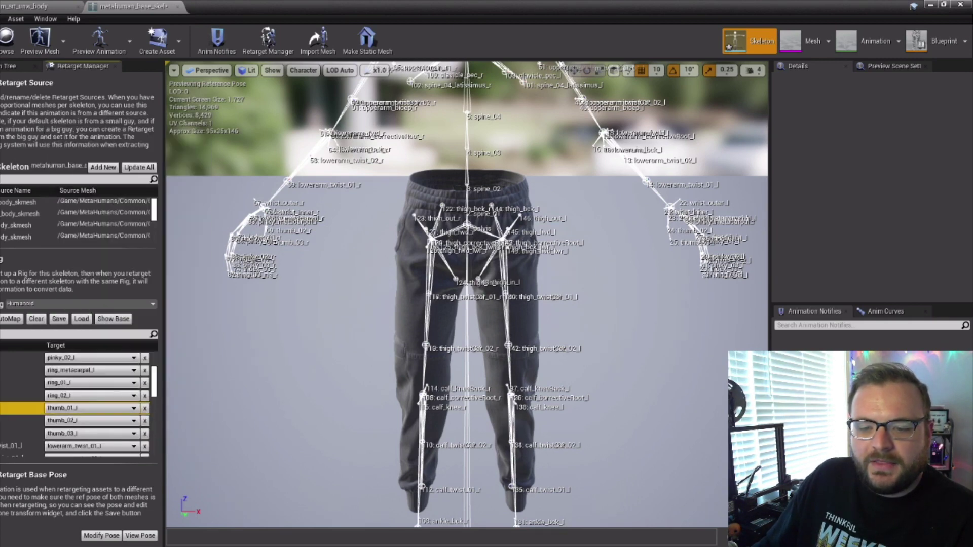
# Remap the right index finger targets to index_metacarpal_r, index_01_r and index_02_r
pyautogui.scroll(-8, 25, 406)
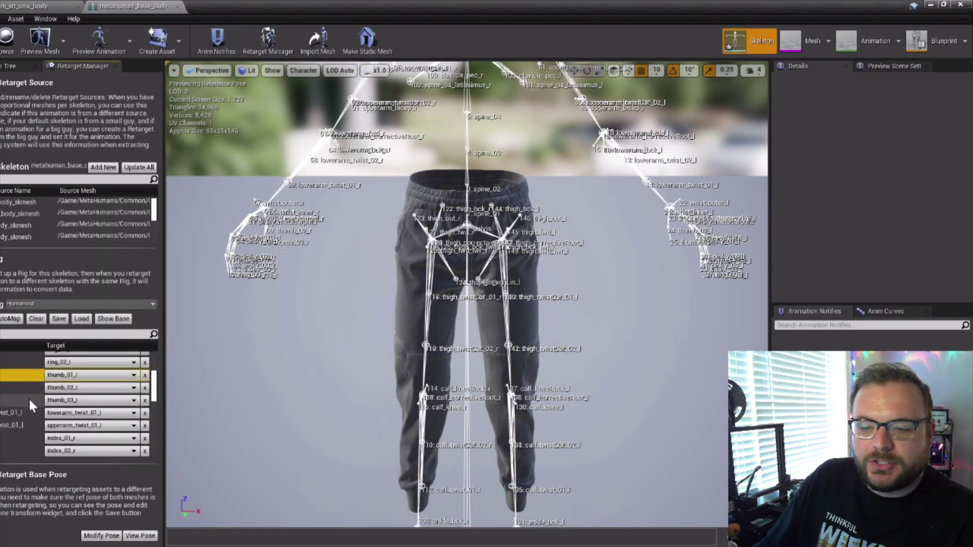
pyautogui.click(71, 383)
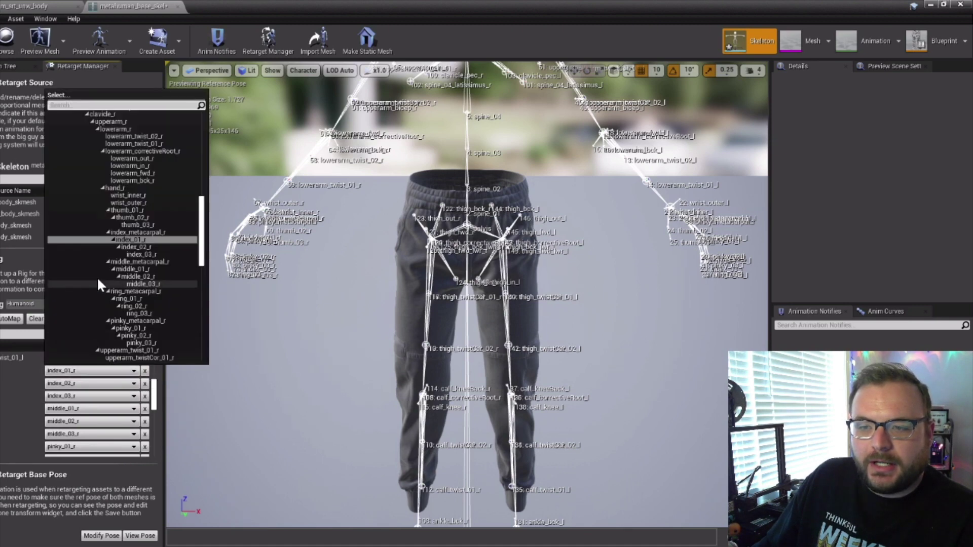
pyautogui.click(133, 236)
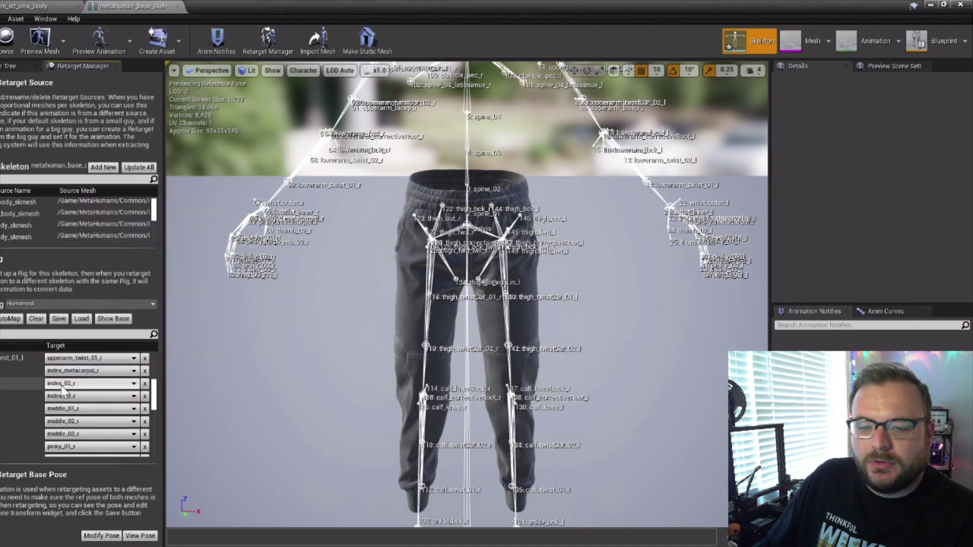
pyautogui.click(63, 384)
pyautogui.click(136, 251)
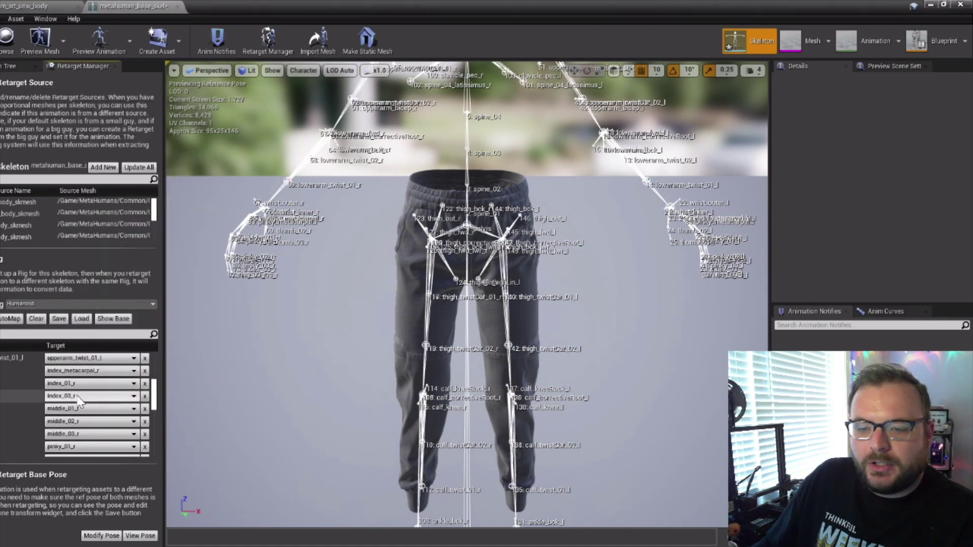
pyautogui.click(83, 395)
pyautogui.click(144, 257)
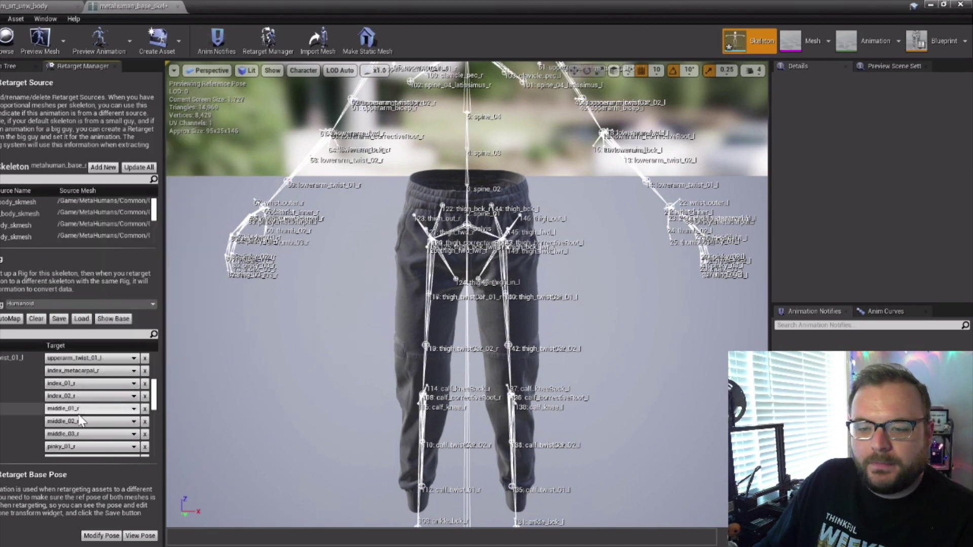
# Remap the right middle finger targets to middle_metacarpal_r, middle_01_r and middle_02_r
pyautogui.click(74, 421)
pyautogui.click(134, 263)
pyautogui.click(74, 433)
pyautogui.click(134, 269)
# Remap the right pinky targets to pinky_metacarpal_r, pinky_01_r and pinky_02_r
pyautogui.scroll(-5, 76, 405)
pyautogui.click(73, 379)
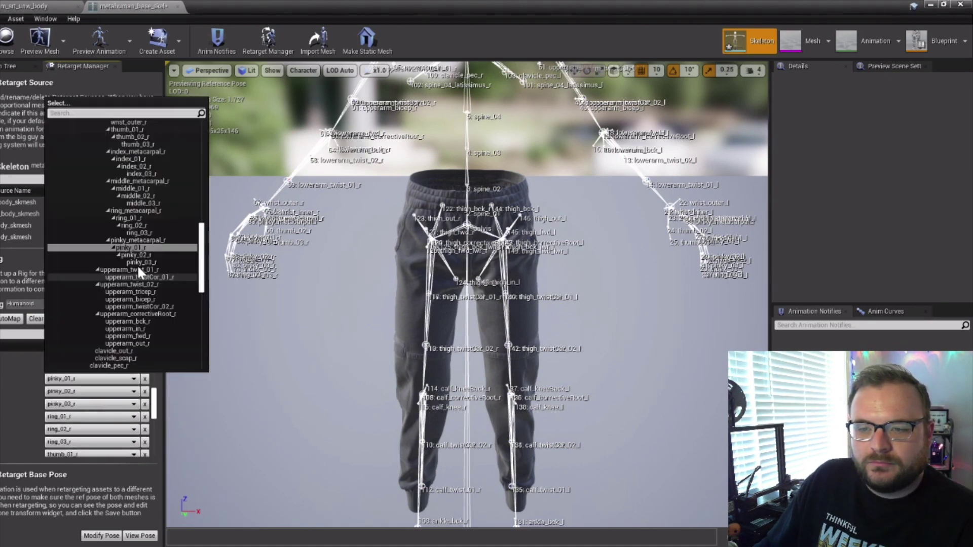
pyautogui.click(134, 253)
pyautogui.click(73, 391)
pyautogui.click(134, 253)
pyautogui.click(74, 404)
pyautogui.click(134, 258)
# Remap the right ring finger targets to ring_metacarpal_r, ring_01_r and ring_02_r
pyautogui.click(74, 417)
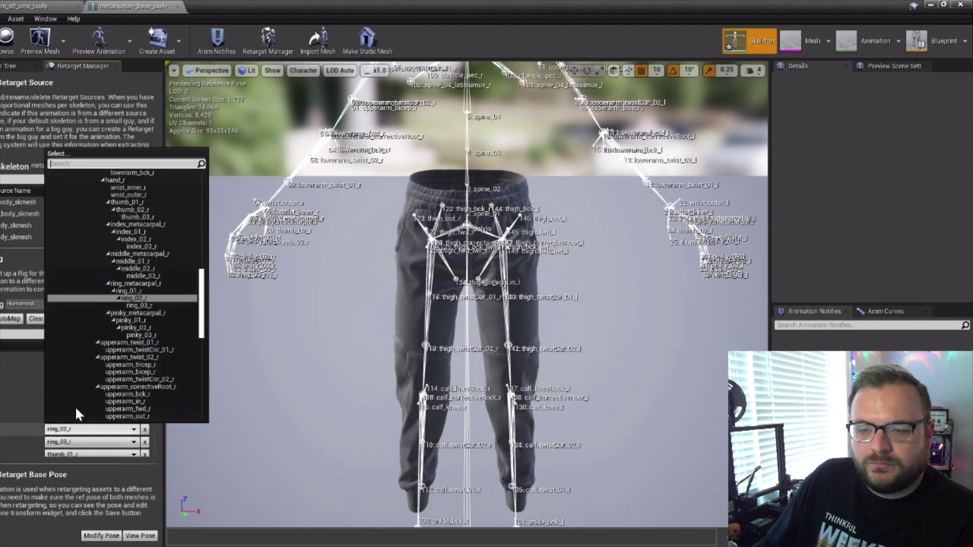
pyautogui.click(134, 264)
pyautogui.click(73, 429)
pyautogui.click(134, 269)
pyautogui.click(81, 443)
pyautogui.click(135, 273)
# Check the remaining advanced bone targets and save the metahuman base skeleton
pyautogui.scroll(-3, 76, 405)
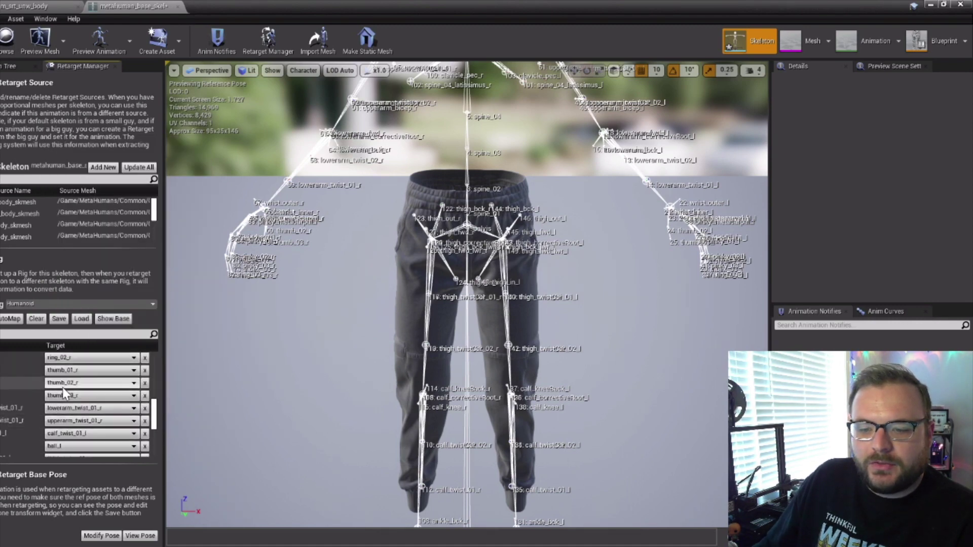
pyautogui.scroll(-4, 69, 395)
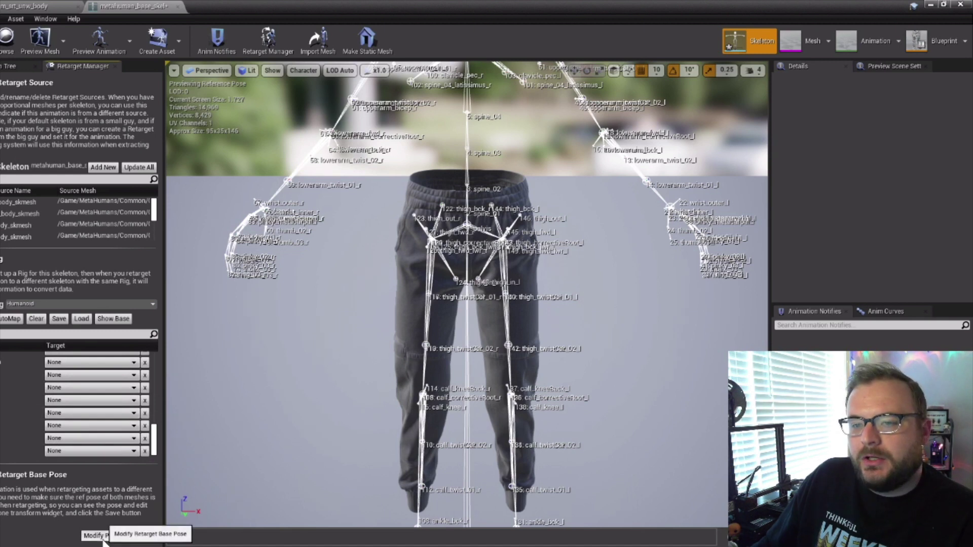
pyautogui.hotkey('ctrl', 's')
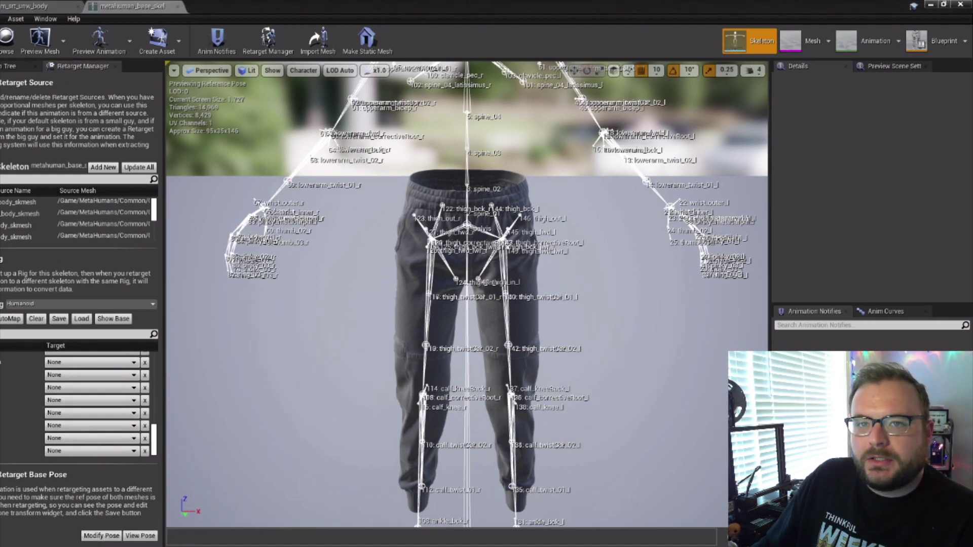
# Show the translation retargeting options for the bones in the skeleton tree
pyautogui.click(3, 67)
pyautogui.click(1, 80)
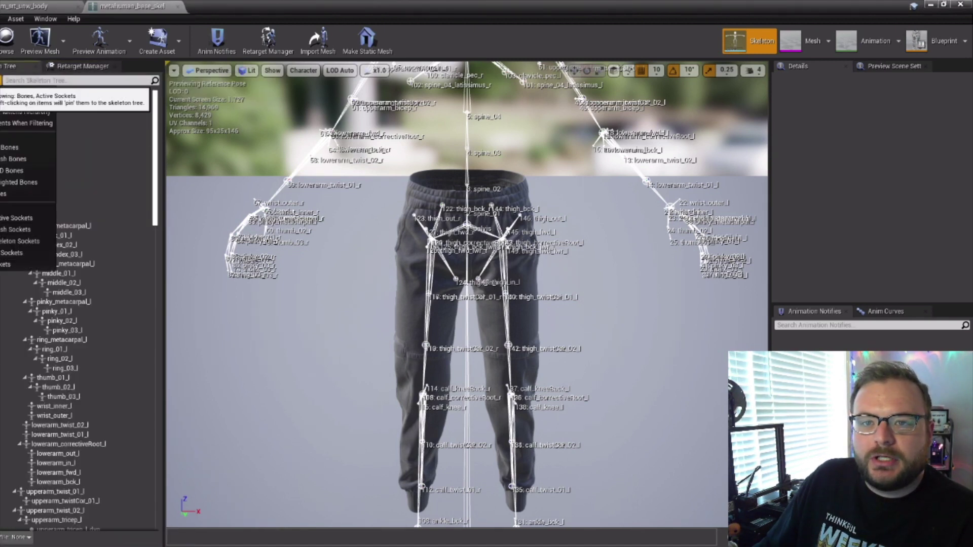
pyautogui.click(25, 101)
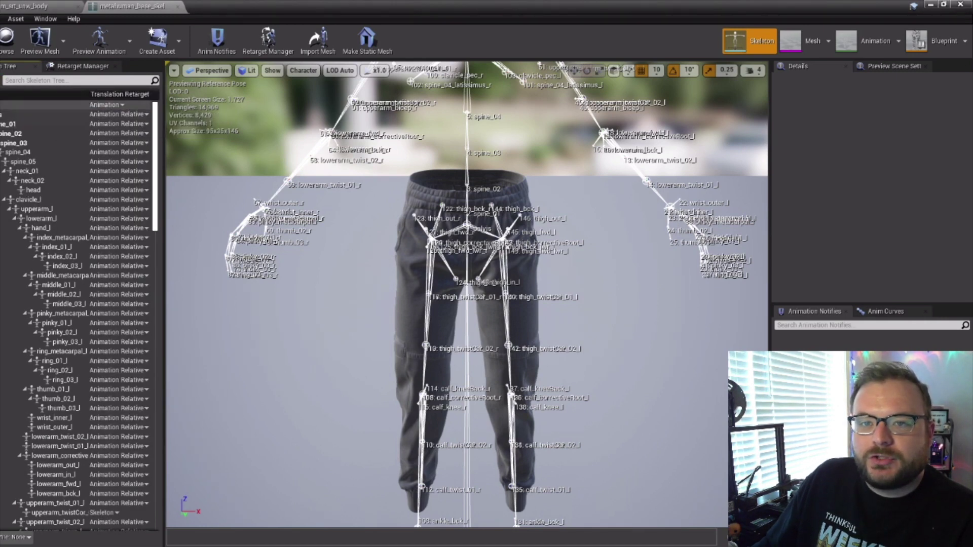
# Set the pelvis bone's translation retargeting to Animation
pyautogui.click(110, 115)
pyautogui.click(111, 116)
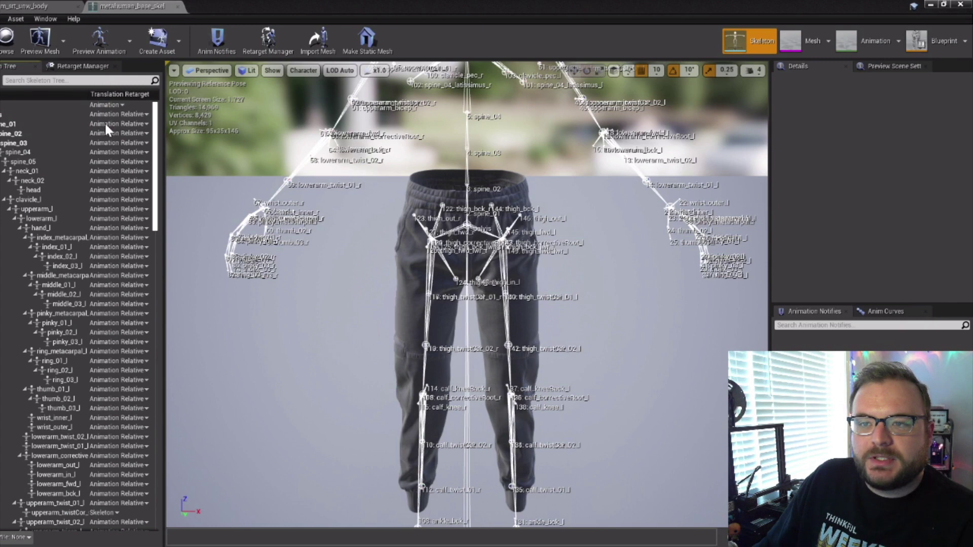
pyautogui.click(104, 116)
pyautogui.click(99, 133)
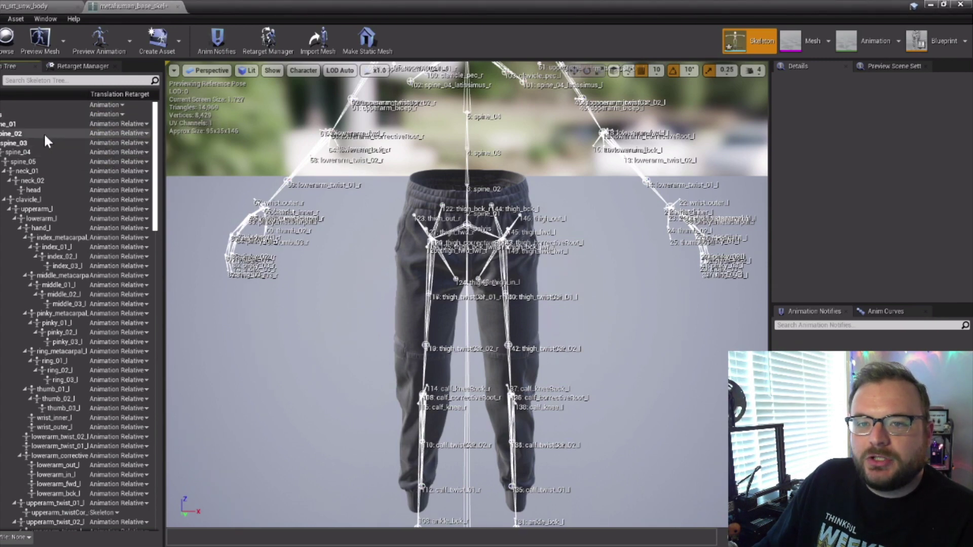
# Recursively set translation retargeting to Skeleton for the spine_01 and thigh_r bone chains
pyautogui.rightClick(9, 126)
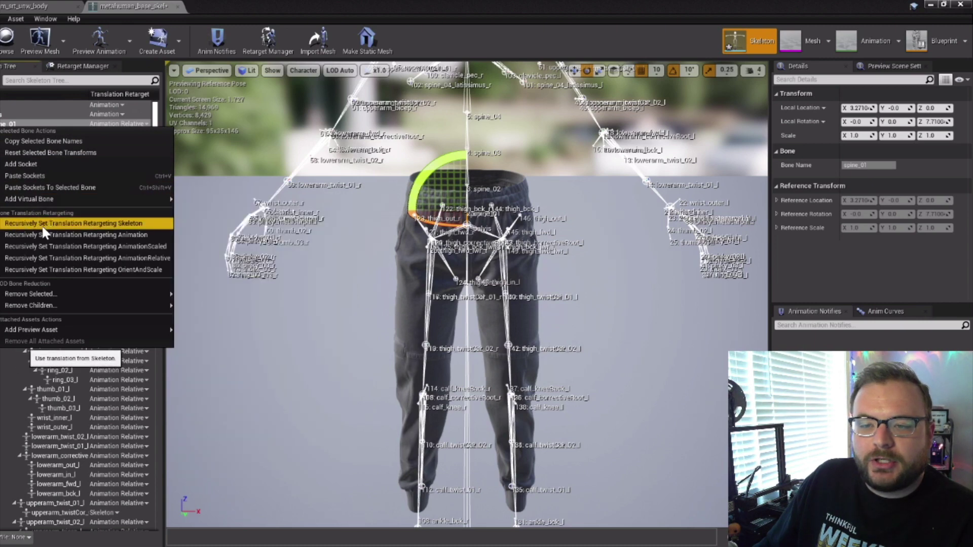
pyautogui.click(129, 226)
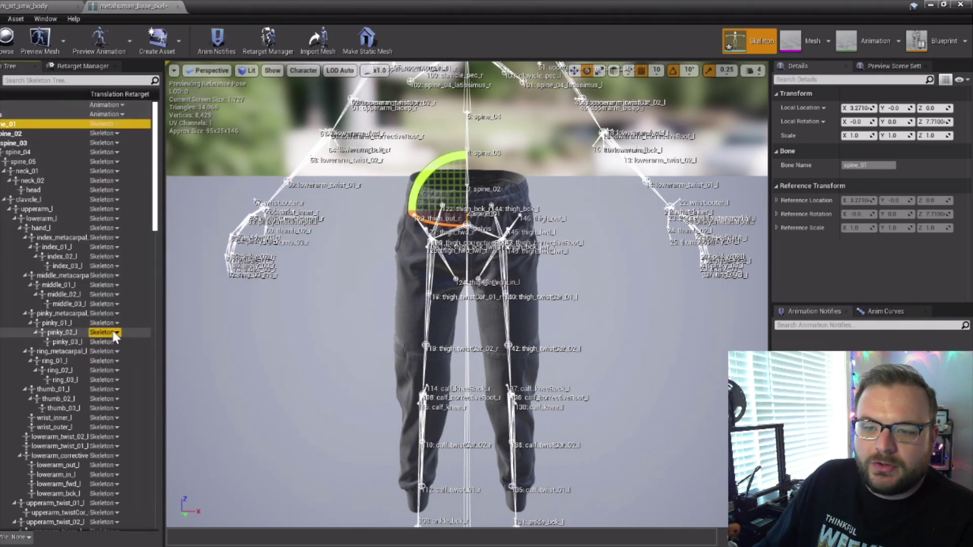
pyautogui.scroll(-5, 104, 319)
pyautogui.scroll(-20, 95, 306)
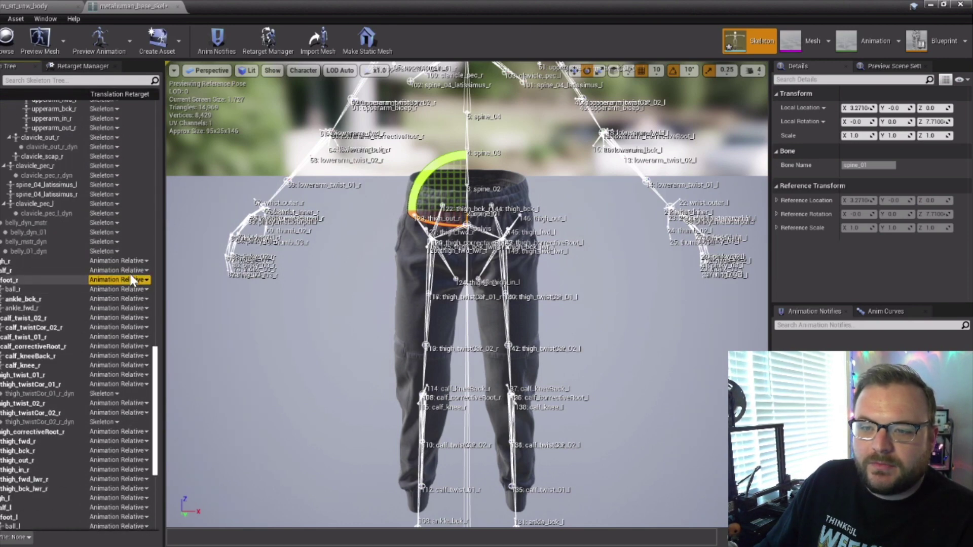
pyautogui.rightClick(12, 263)
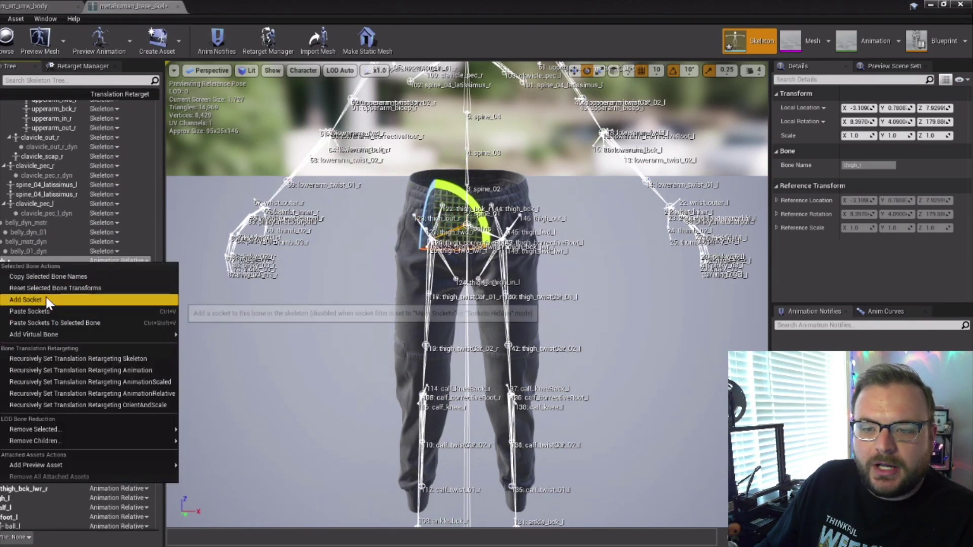
pyautogui.click(71, 358)
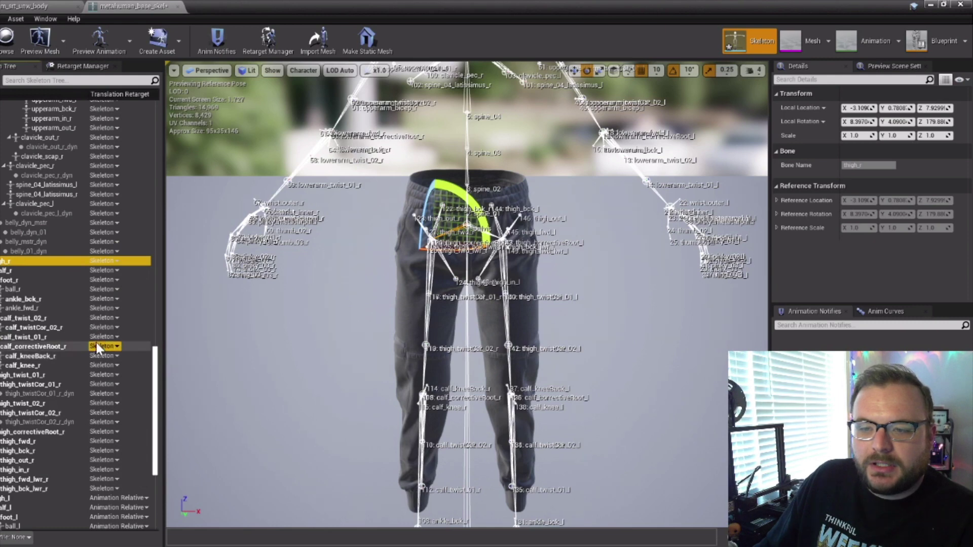
# Recursively set translation retargeting to Skeleton for the thigh_l bone chain and set the last pelvis bone in the tree to Skeleton
pyautogui.scroll(-6, 56, 334)
pyautogui.scroll(-2, 55, 338)
pyautogui.rightClick(26, 289)
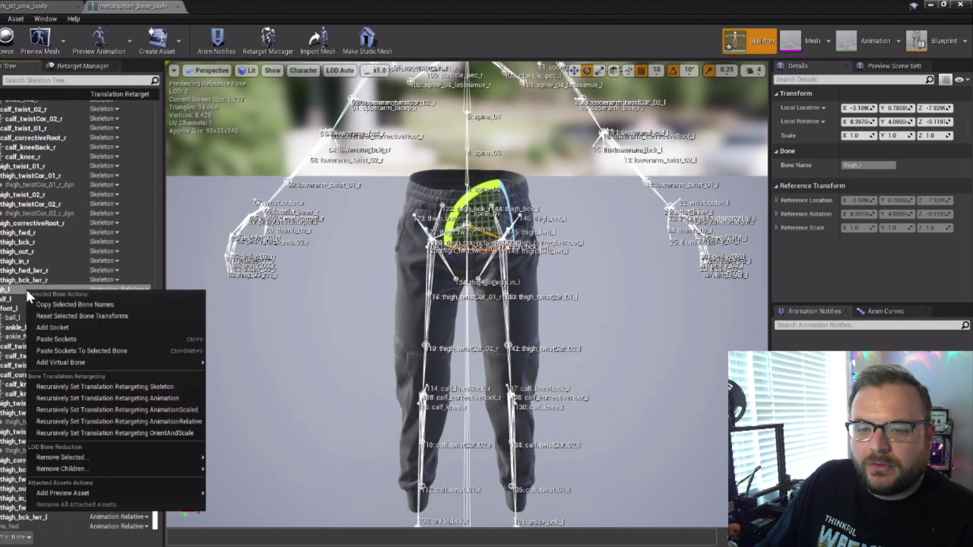
pyautogui.click(99, 387)
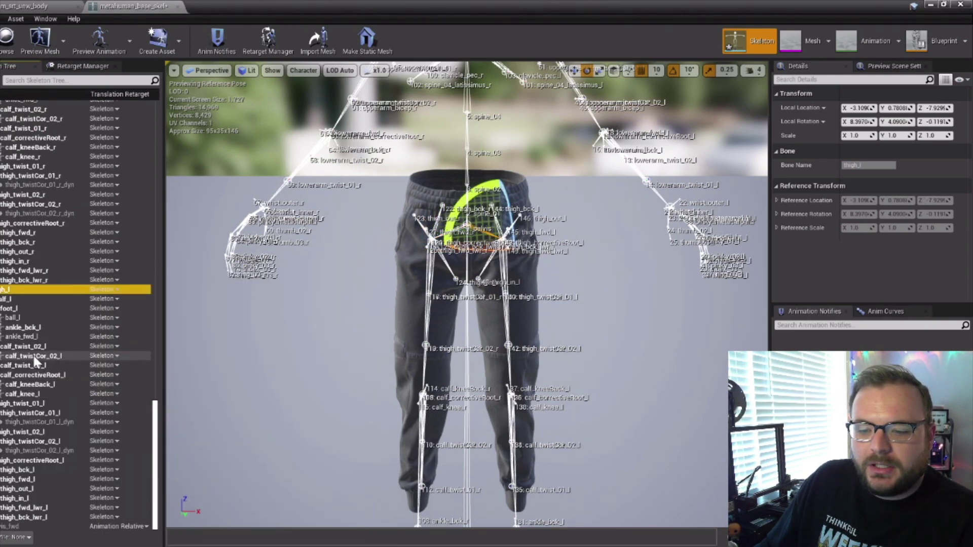
pyautogui.click(117, 526)
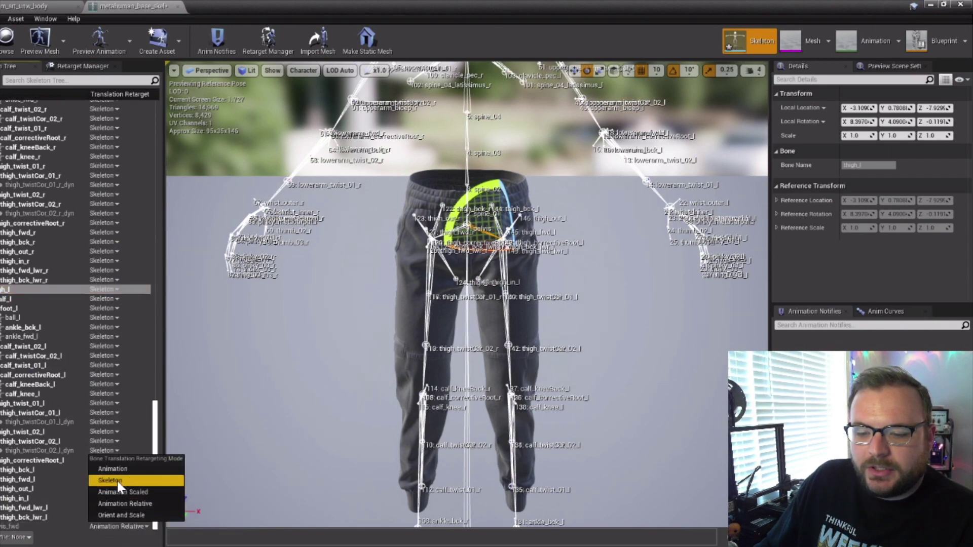
pyautogui.click(109, 499)
# Check the translation retargeting modes up through the bone tree and save the metahuman base skeleton
pyautogui.scroll(20, 87, 378)
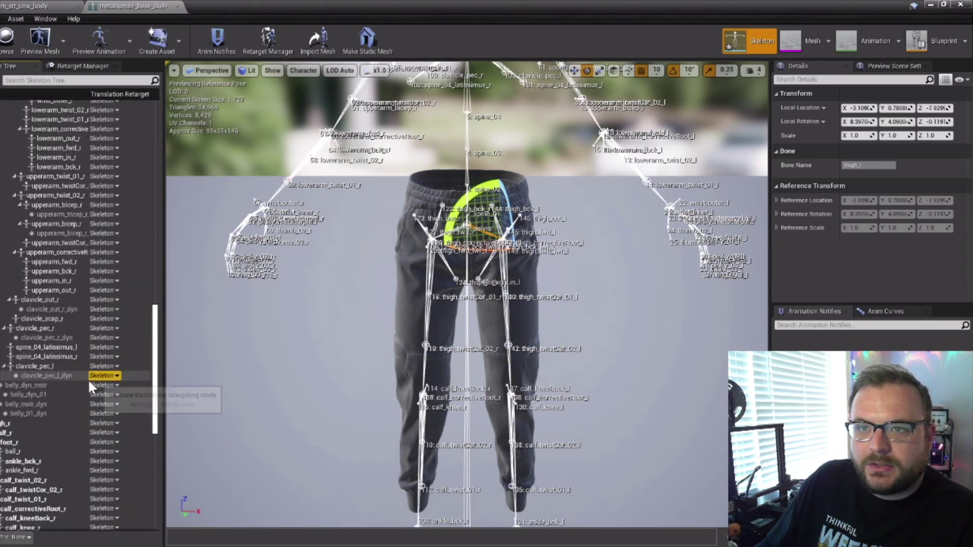
pyautogui.scroll(8, 53, 398)
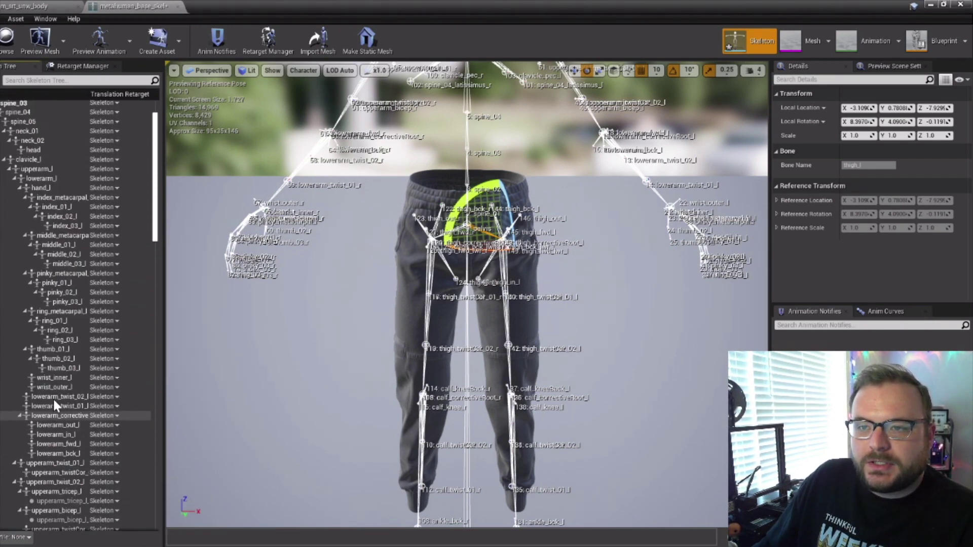
pyautogui.hotkey('ctrl', 's')
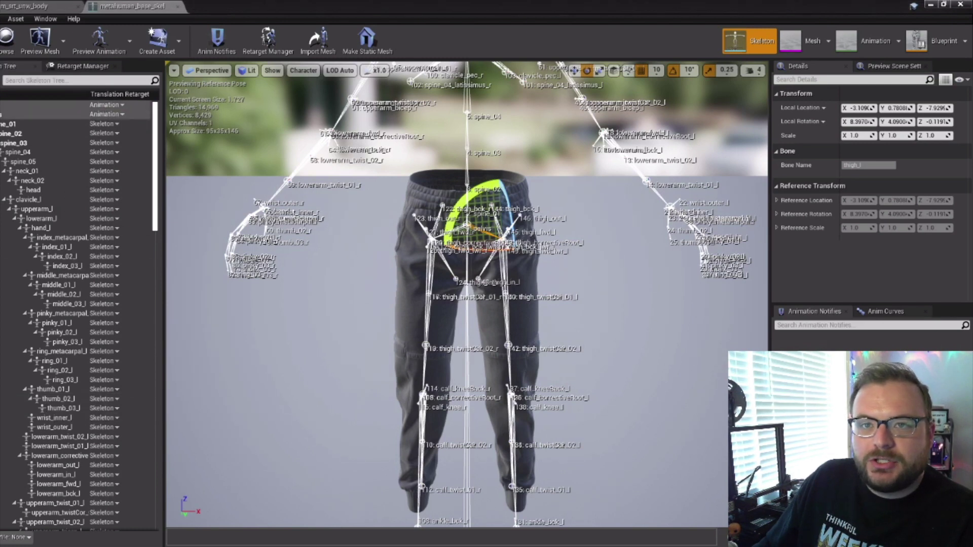
# Open UE4_Mannequin_Skeleton through ThirdPerson_AnimBP in the Mannequin Animations folder and close the animation blueprint
pyautogui.click(837, 6)
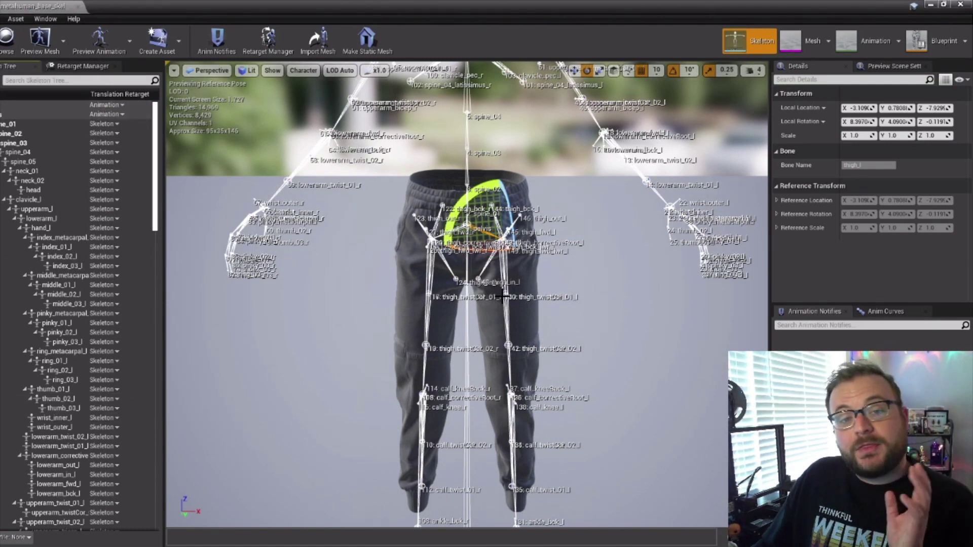
pyautogui.click(931, 5)
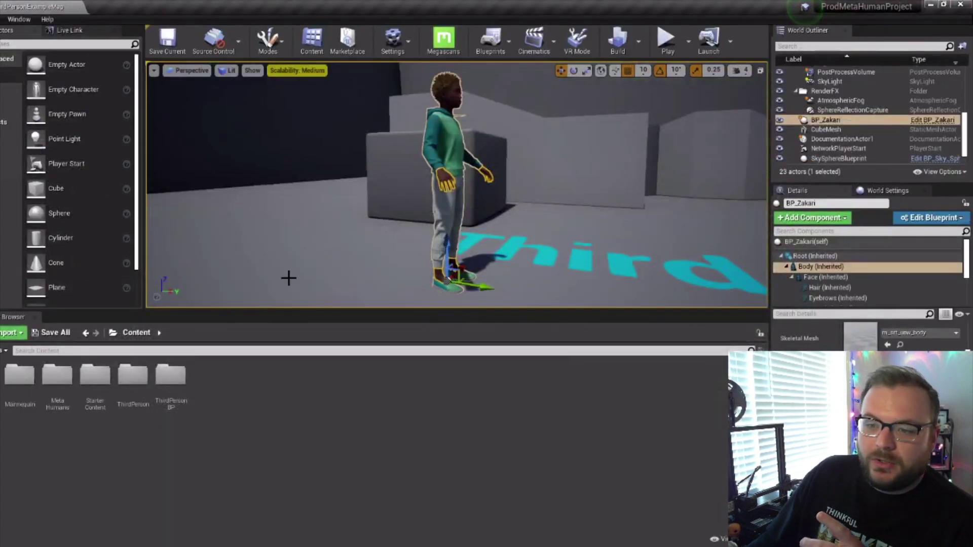
pyautogui.doubleClick(30, 373)
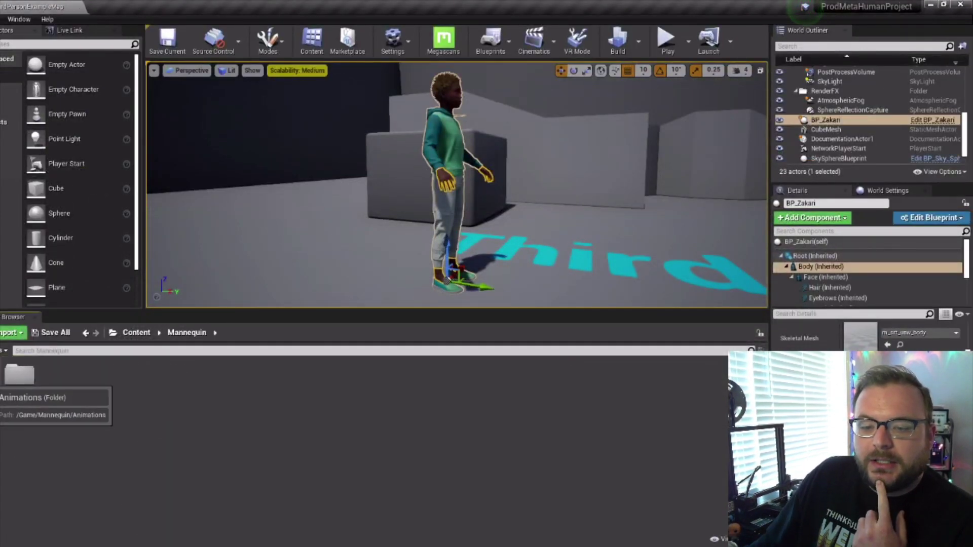
pyautogui.doubleClick(20, 377)
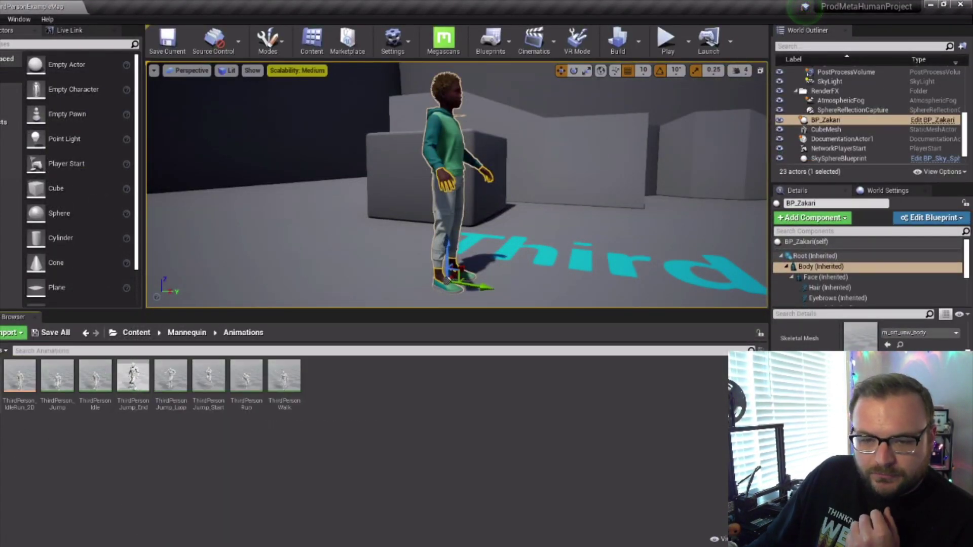
pyautogui.doubleClick(72, 385)
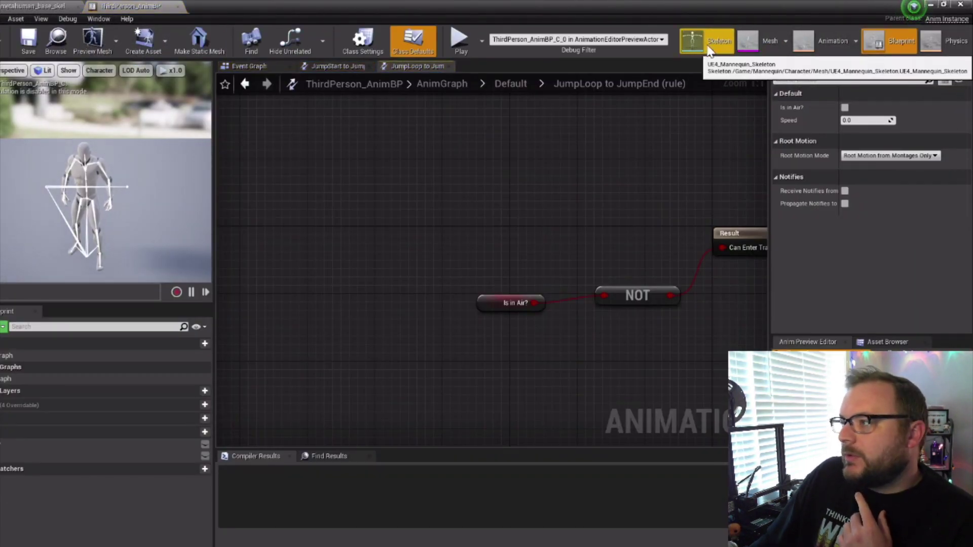
pyautogui.click(694, 40)
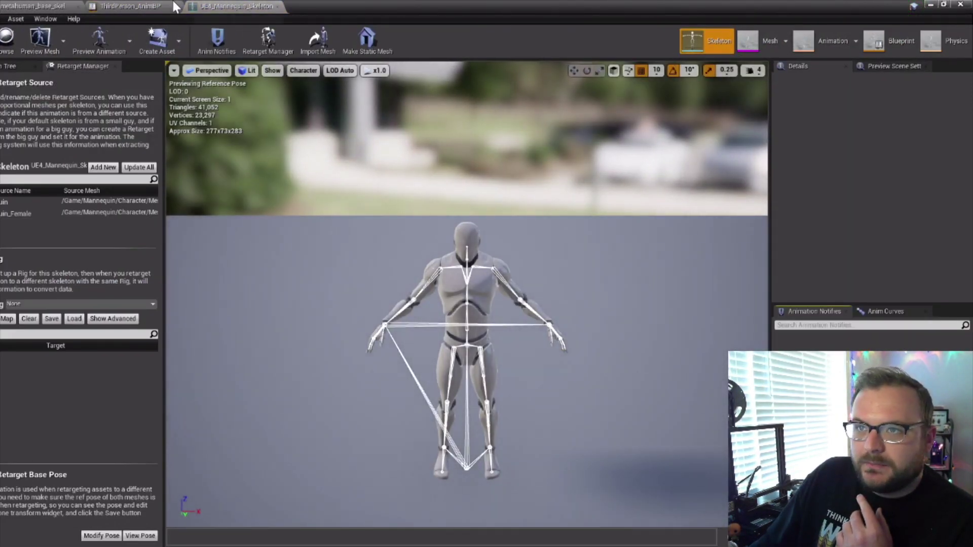
pyautogui.click(175, 6)
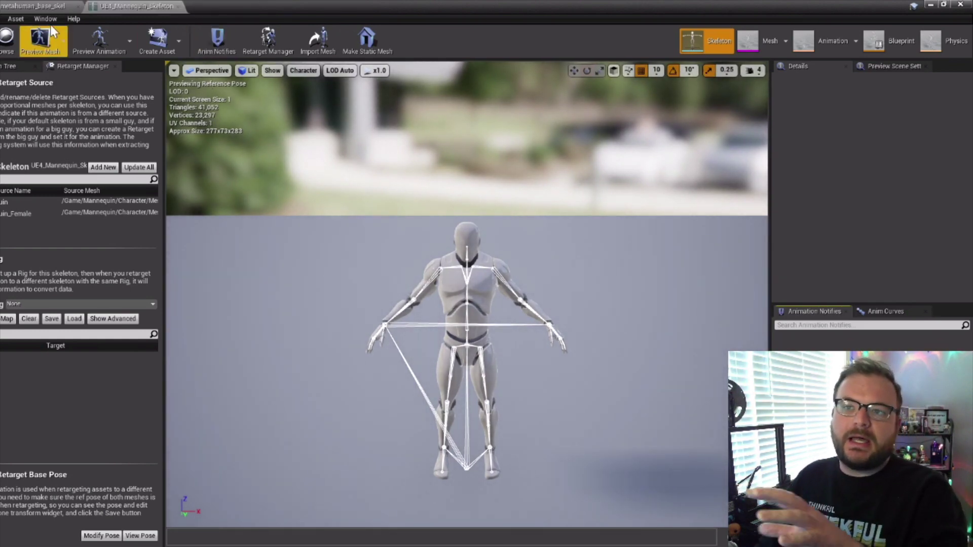
# Set the mannequin skeleton's rig to Humanoid, check its target bone mapping and save the skeleton
pyautogui.click(56, 6)
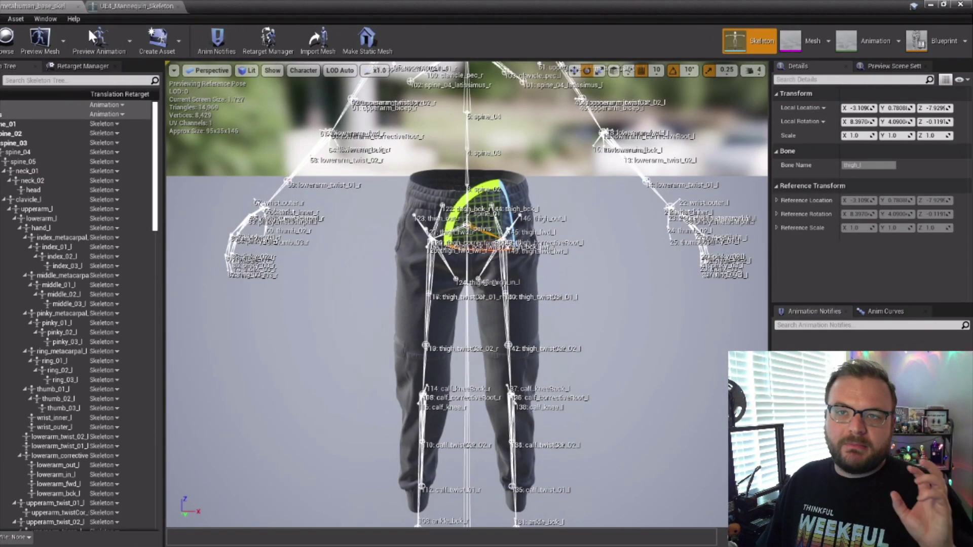
pyautogui.click(150, 7)
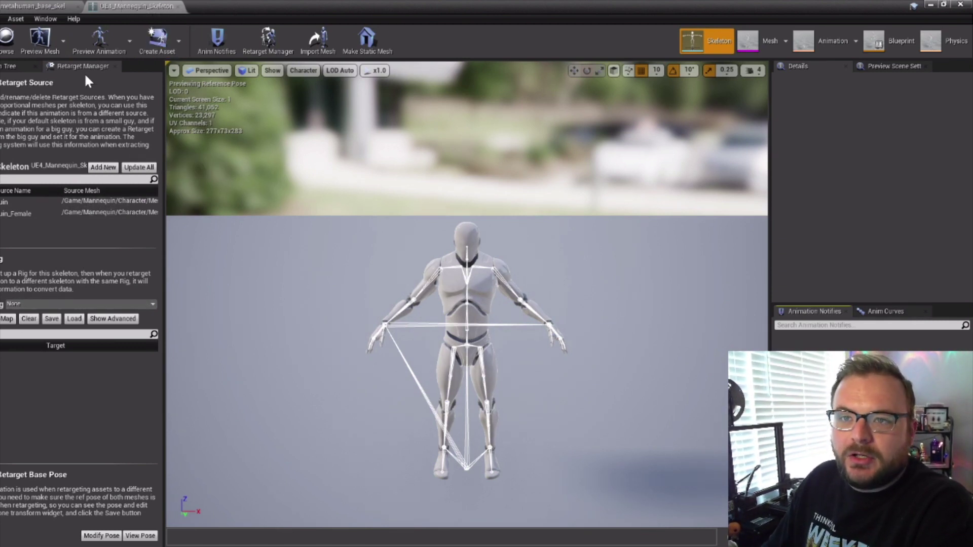
pyautogui.click(30, 306)
pyautogui.click(32, 321)
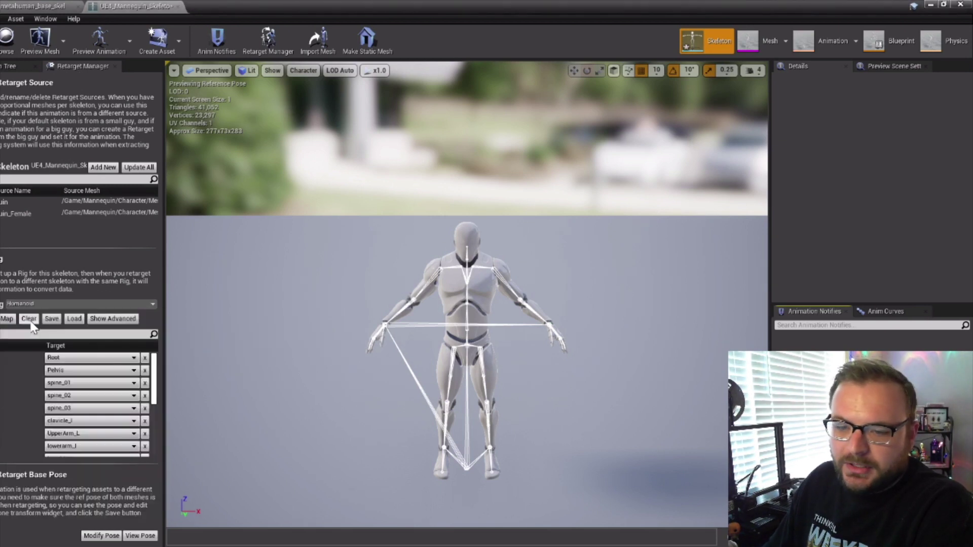
pyautogui.scroll(-5, 72, 385)
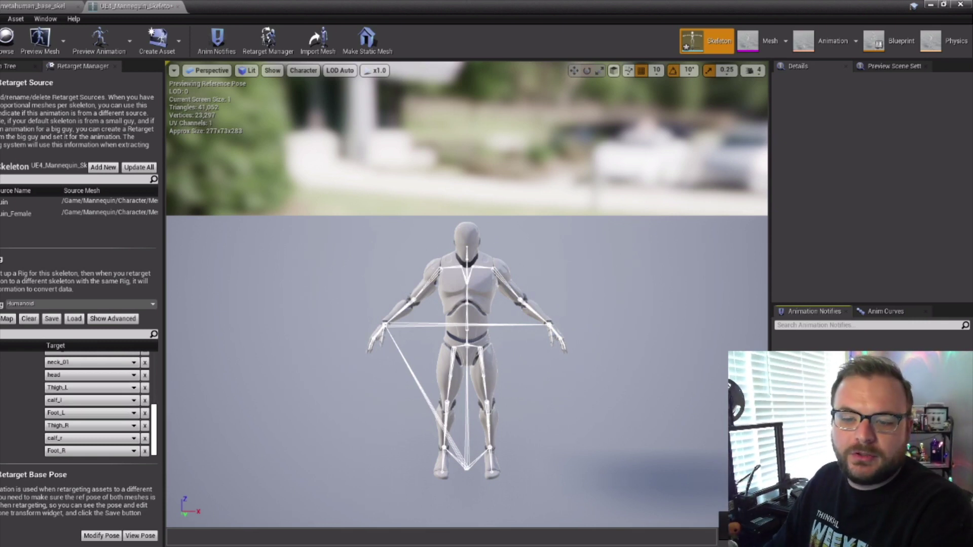
pyautogui.click(11, 66)
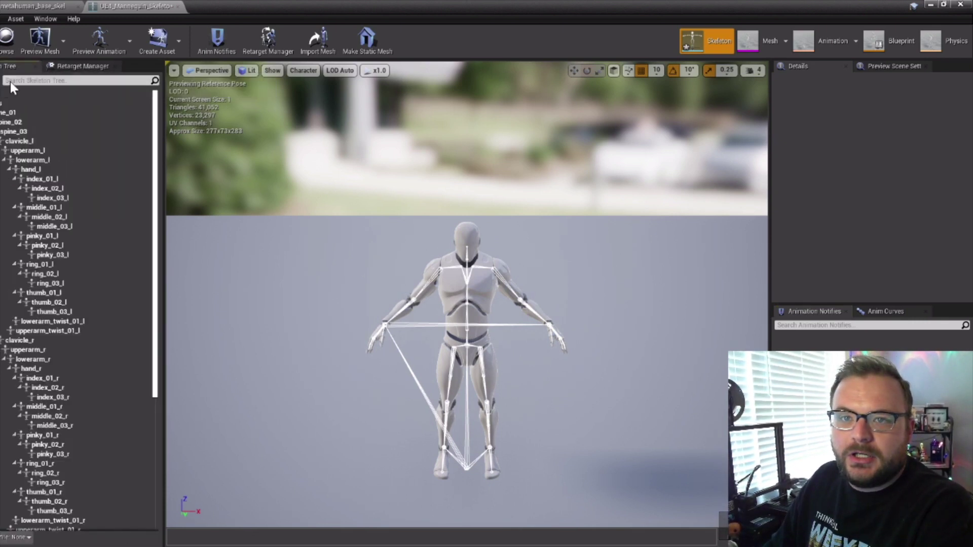
pyautogui.hotkey('ctrl', 's')
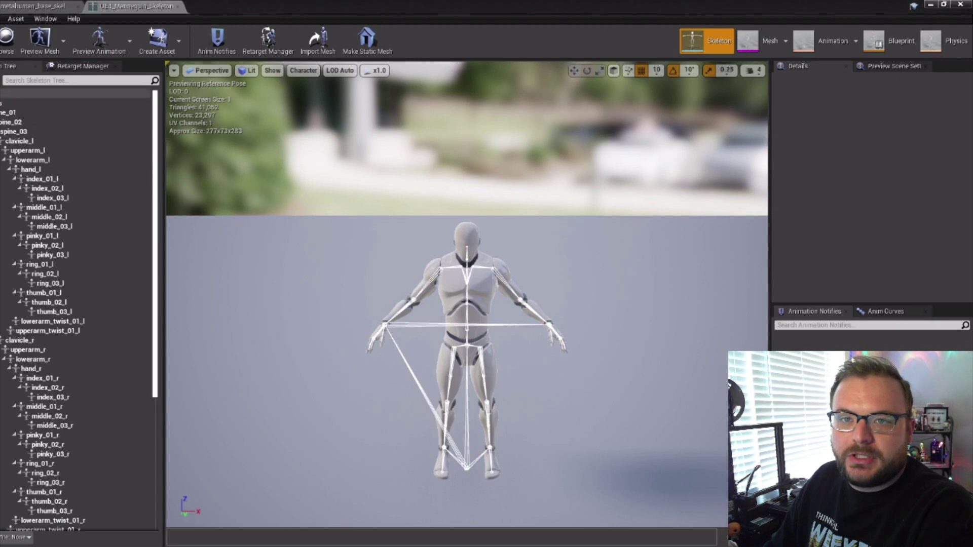
# Show the translation retargeting options for the mannequin's bones, check their modes and preview the retarget base pose
pyautogui.click(155, 80)
pyautogui.click(56, 112)
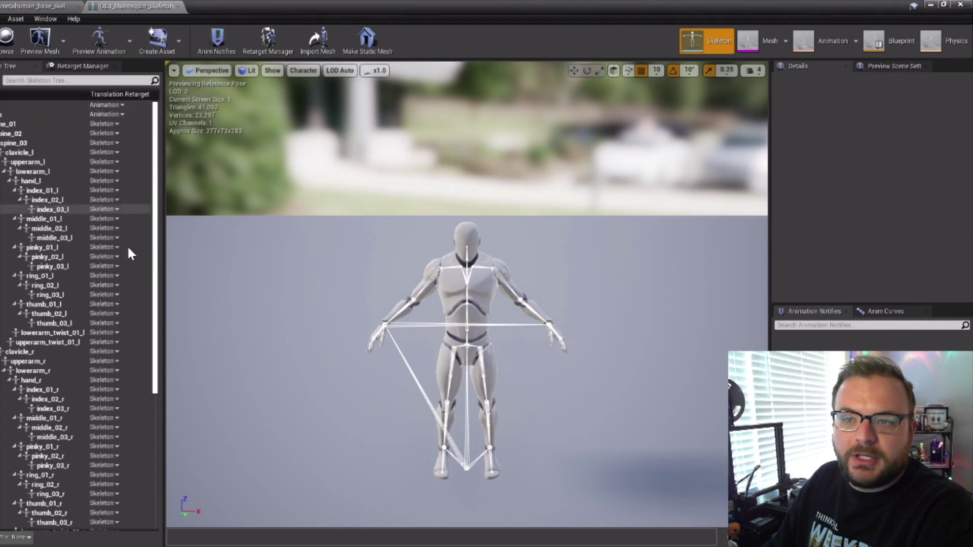
pyautogui.scroll(-8, 126, 284)
pyautogui.scroll(1, 553, 308)
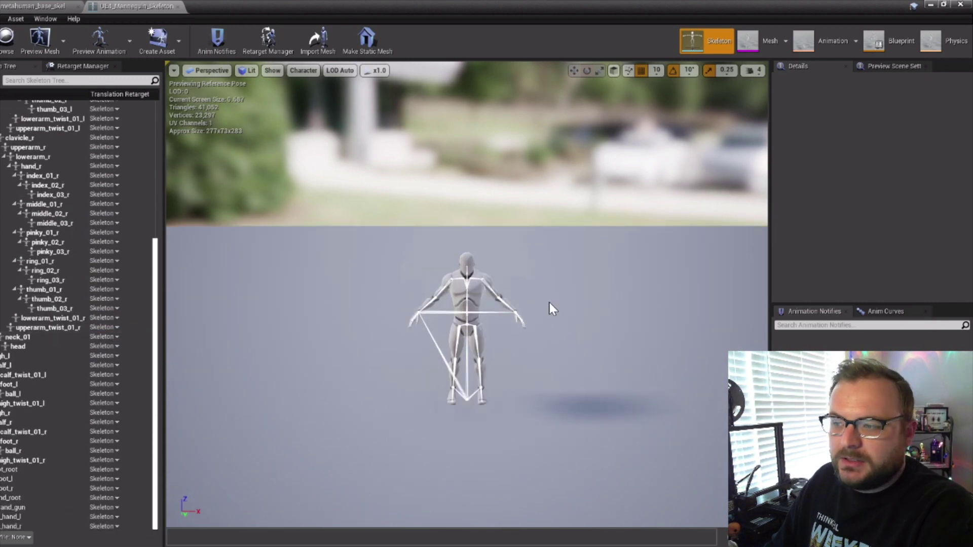
pyautogui.scroll(5, 552, 308)
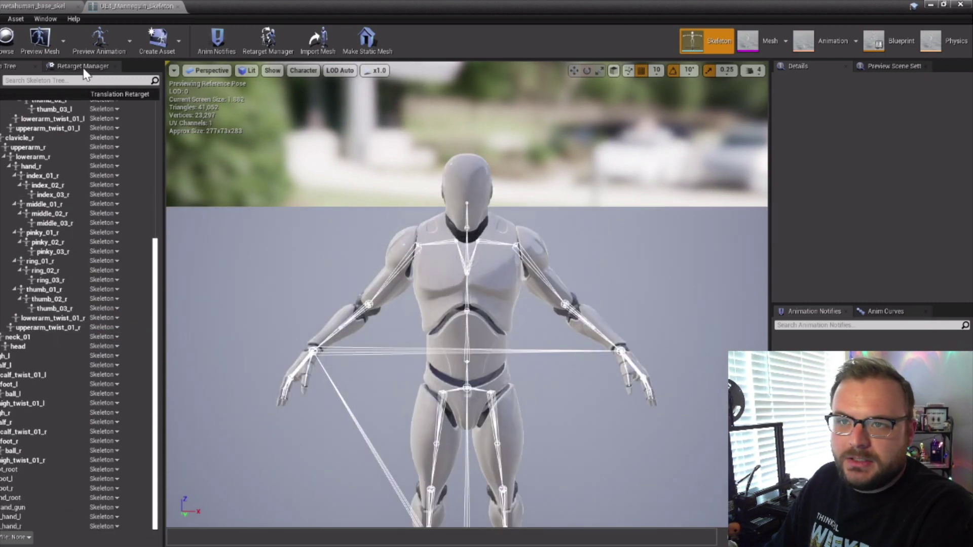
pyautogui.click(81, 66)
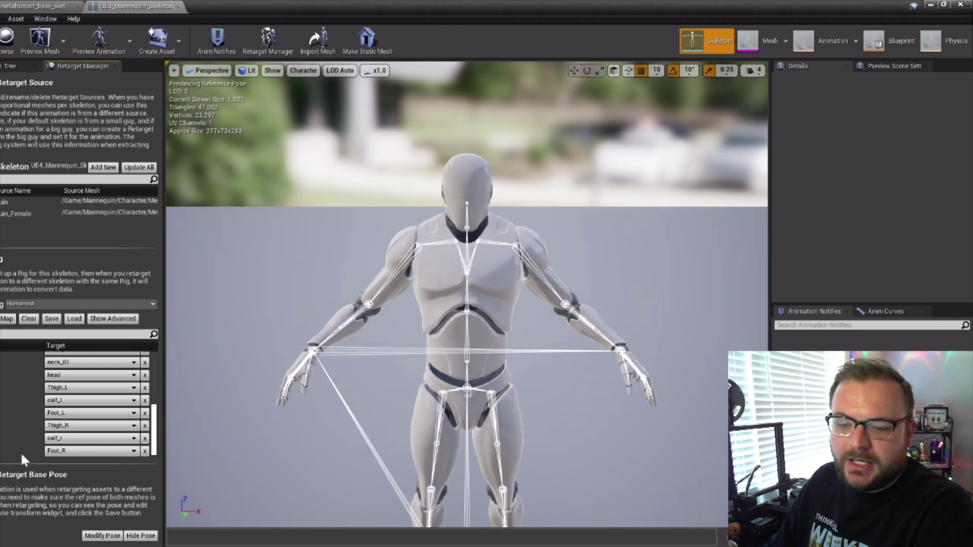
pyautogui.click(152, 536)
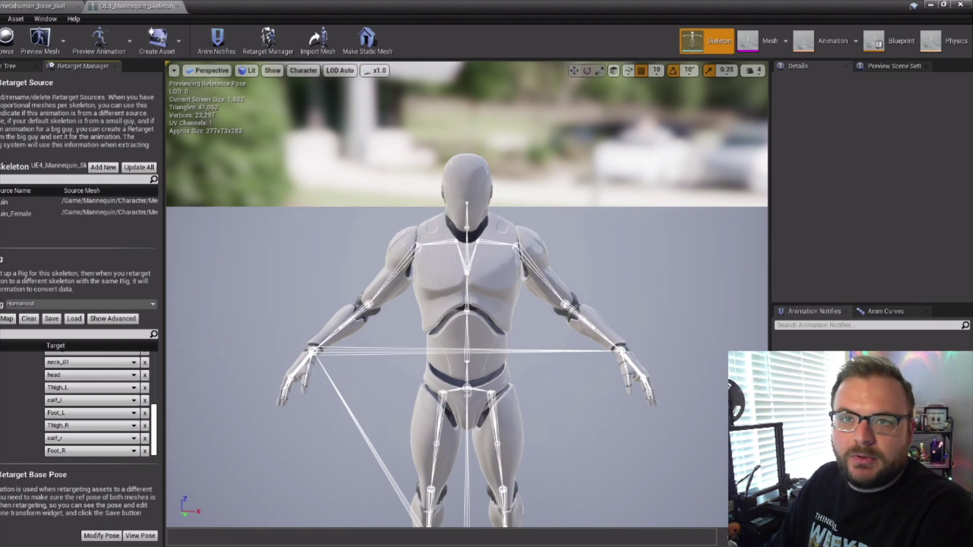
# Hide the bone names in the preview of the metahuman base skeleton
pyautogui.click(35, 5)
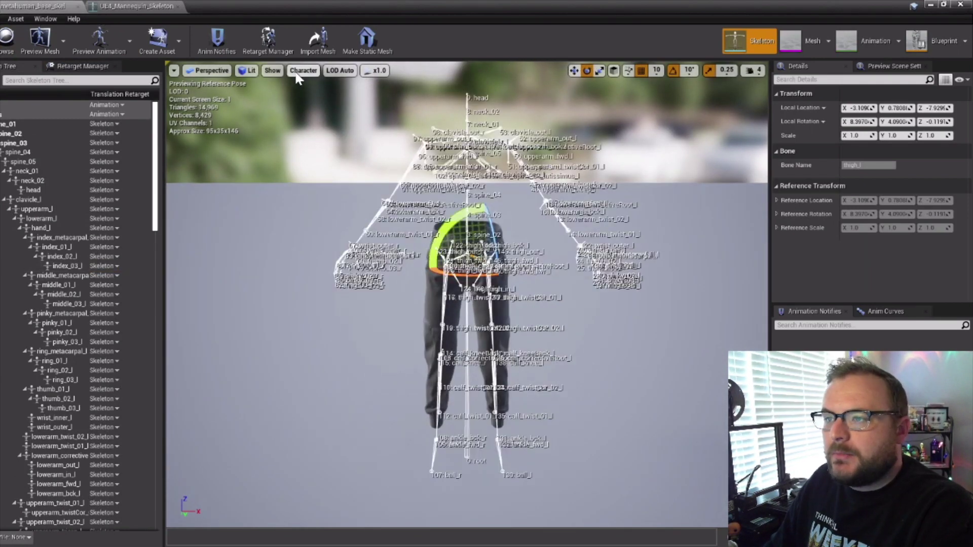
pyautogui.click(303, 71)
pyautogui.moveTo(322, 104)
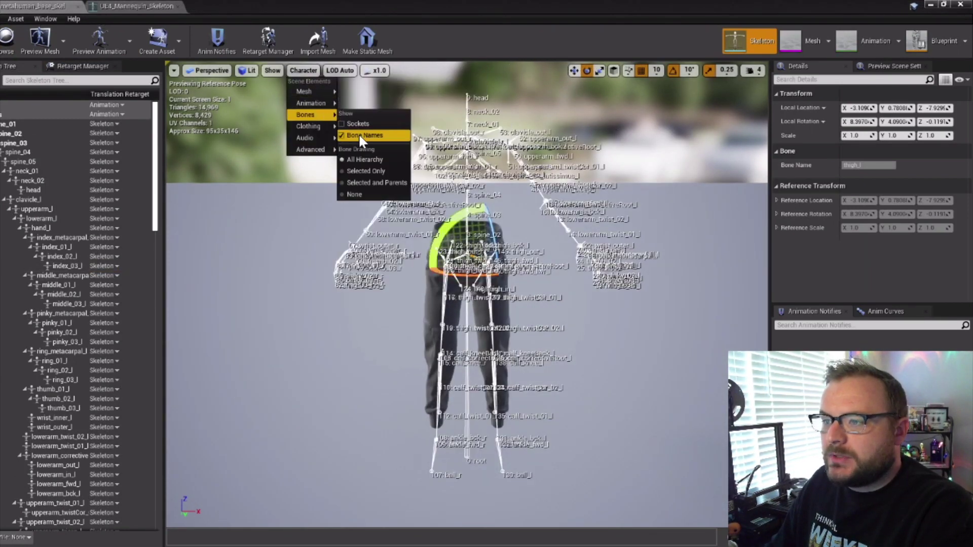
pyautogui.click(367, 136)
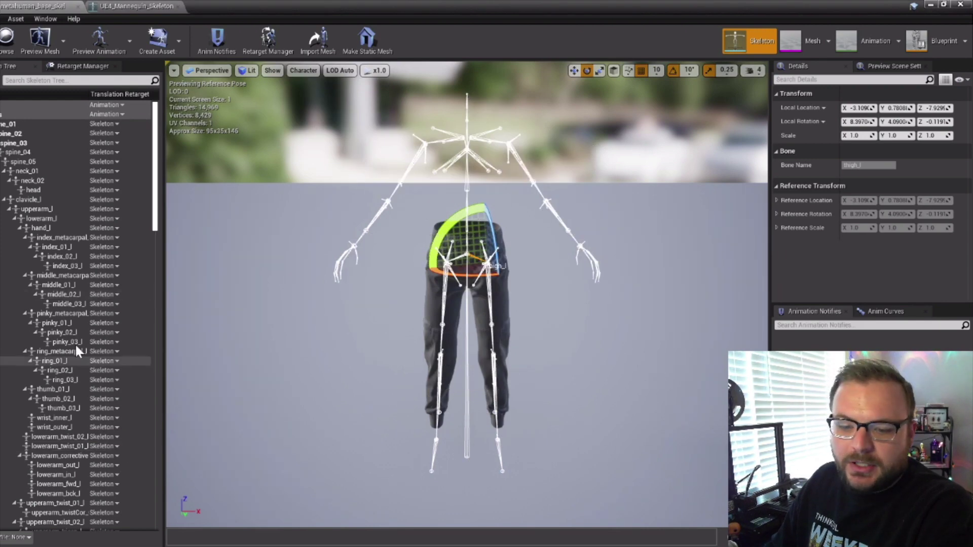
# Set the metahuman skeleton's retarget base pose with Use CurrentPose and preview it
pyautogui.click(82, 66)
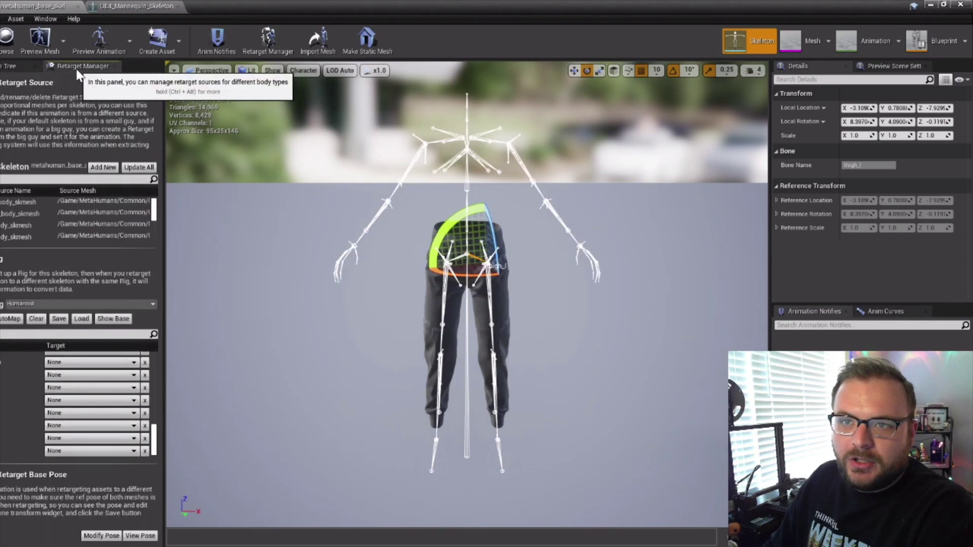
pyautogui.click(98, 536)
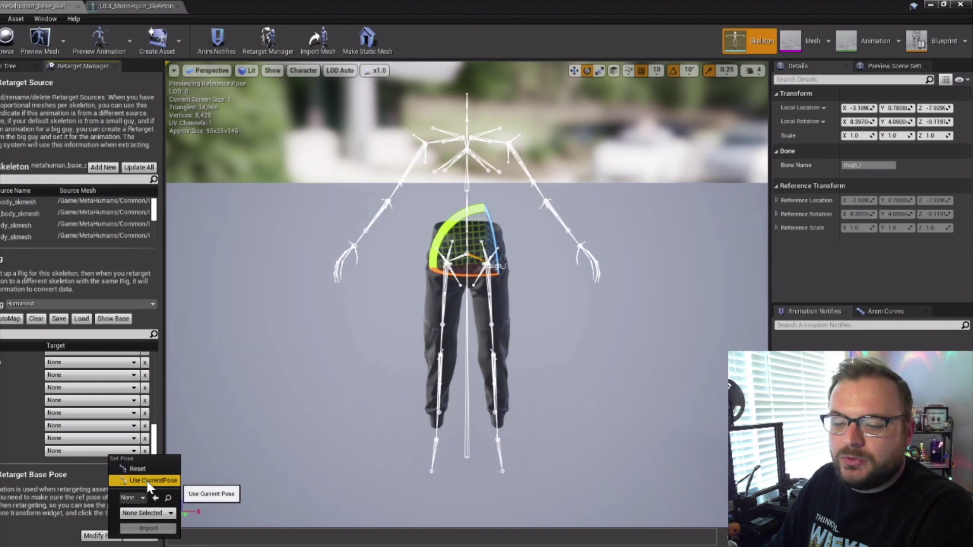
pyautogui.click(149, 482)
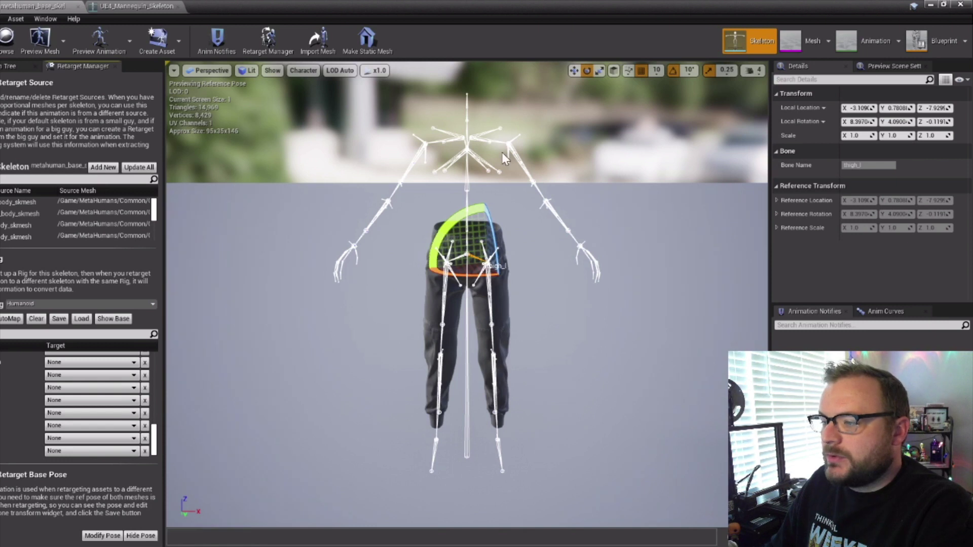
pyautogui.click(133, 536)
pyautogui.click(134, 536)
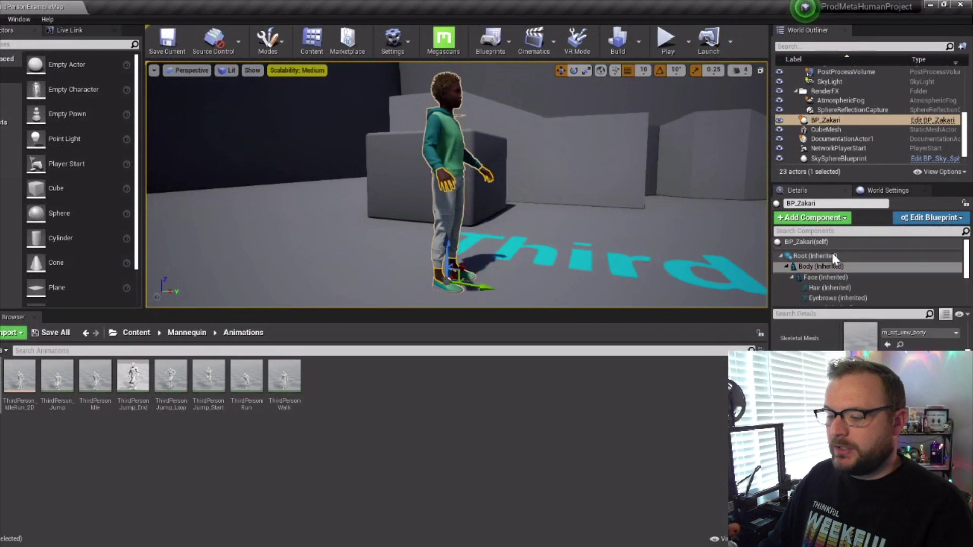
# Open the MetaHumans/Zakari content folder in the level editor and select the torso of BP_Zakari in the level
pyautogui.click(821, 266)
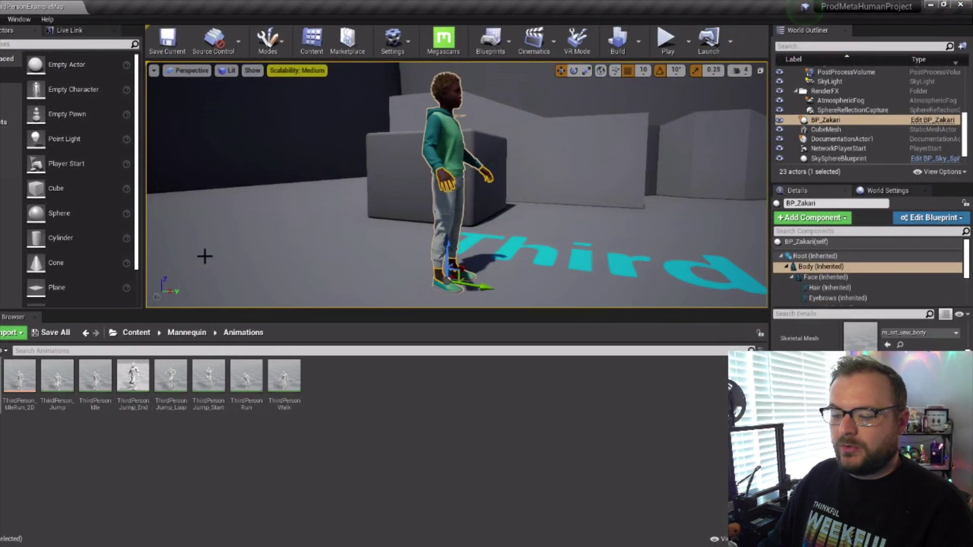
pyautogui.click(136, 332)
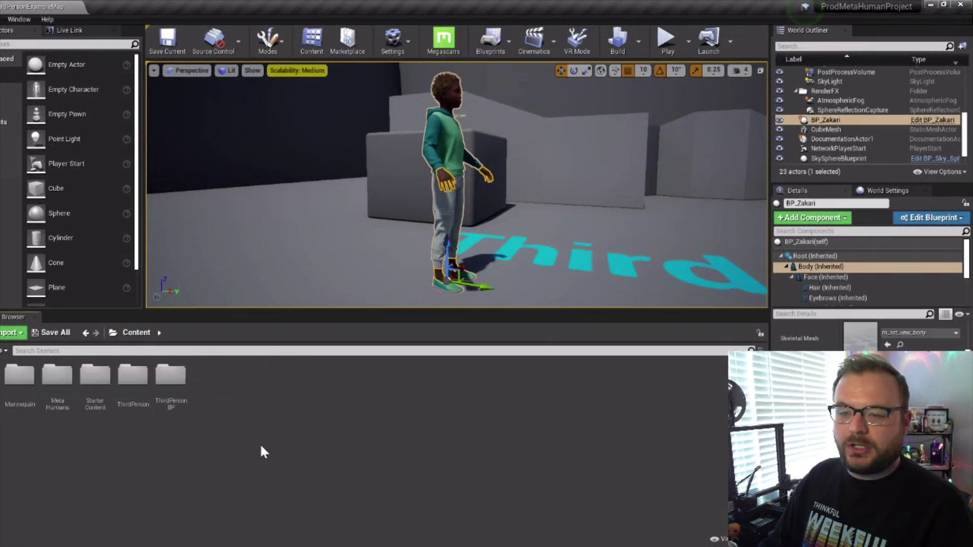
pyautogui.doubleClick(59, 375)
pyautogui.doubleClick(19, 375)
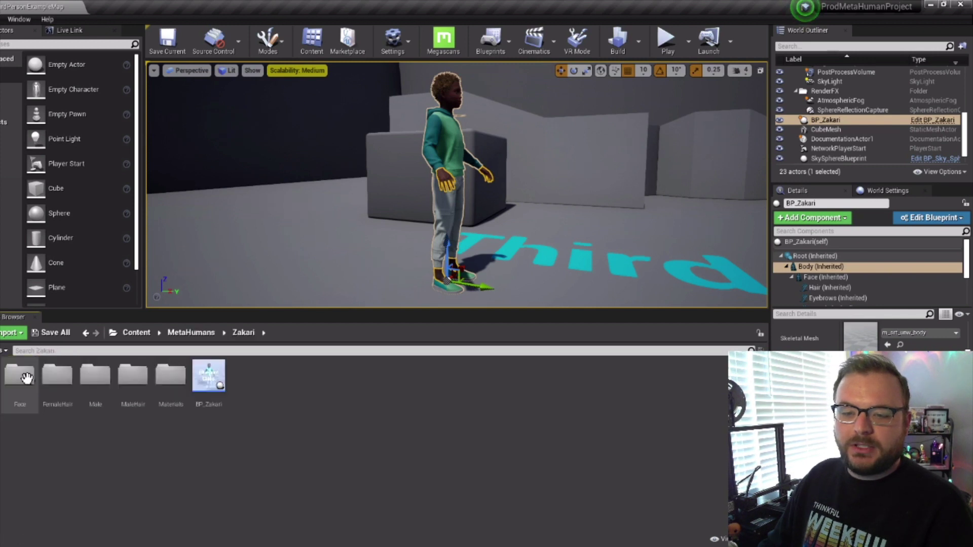
pyautogui.moveTo(651, 174); pyautogui.dragTo(423, 150, button='right')
pyautogui.click(411, 147)
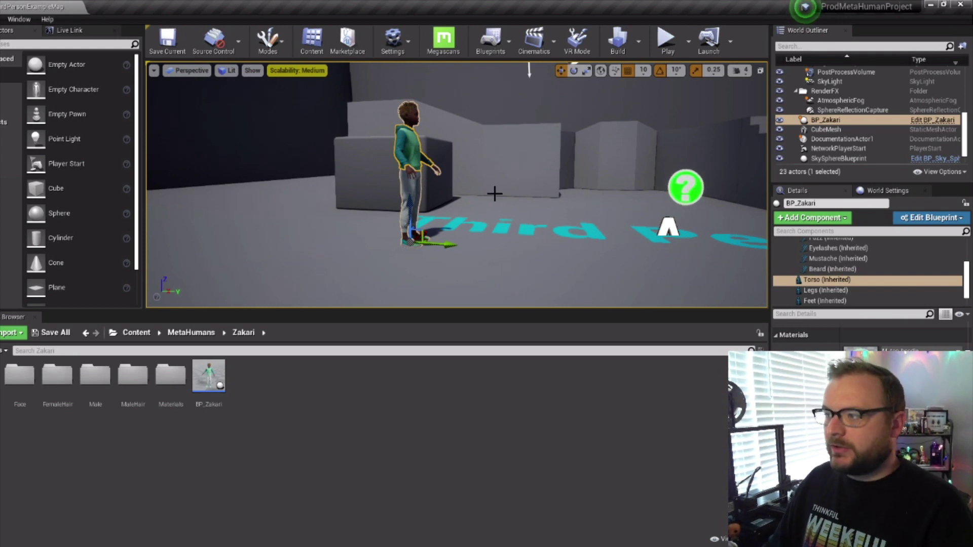
# Delete the BP_Zakari actor from the level
pyautogui.moveTo(495, 191); pyautogui.dragTo(623, 170, button='right')
pyautogui.click(838, 121)
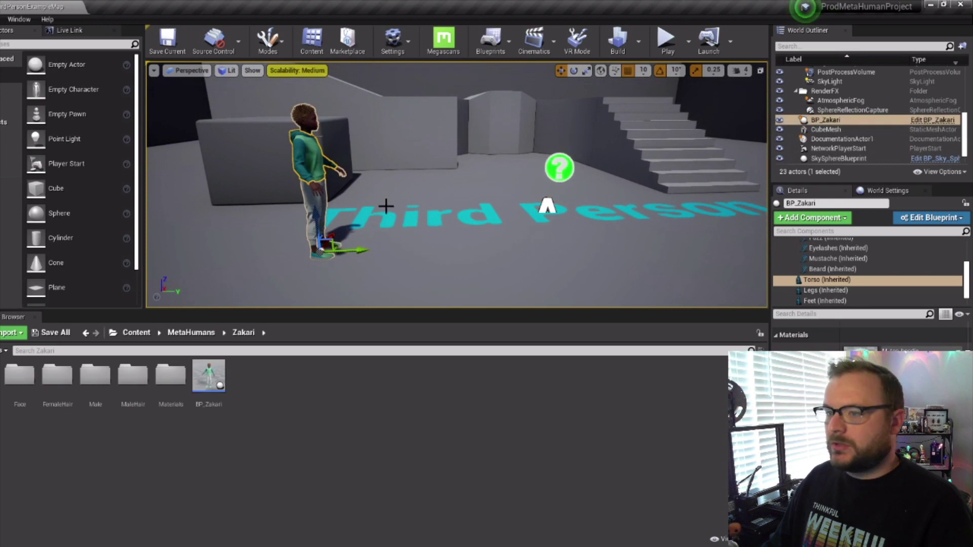
pyautogui.click(293, 215)
pyautogui.click(314, 187)
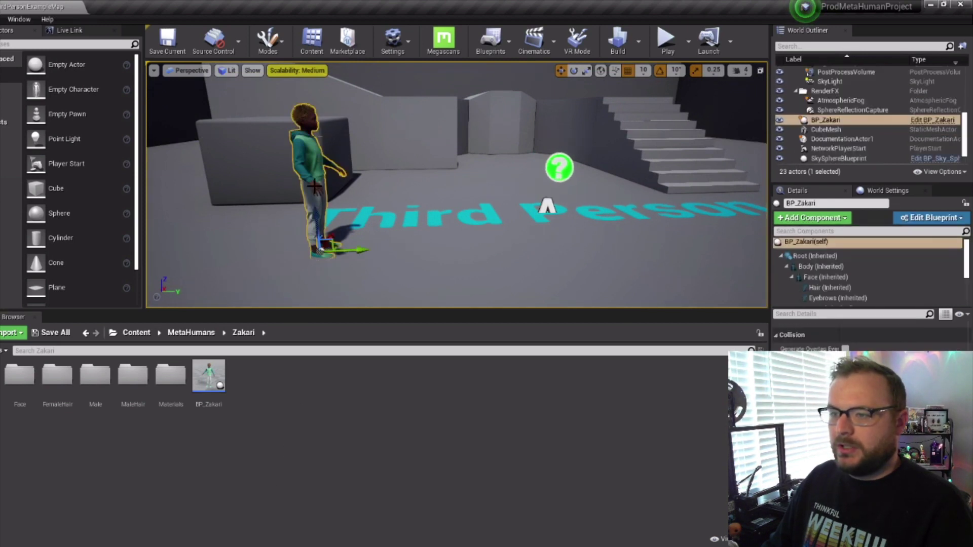
pyautogui.press('Delete')
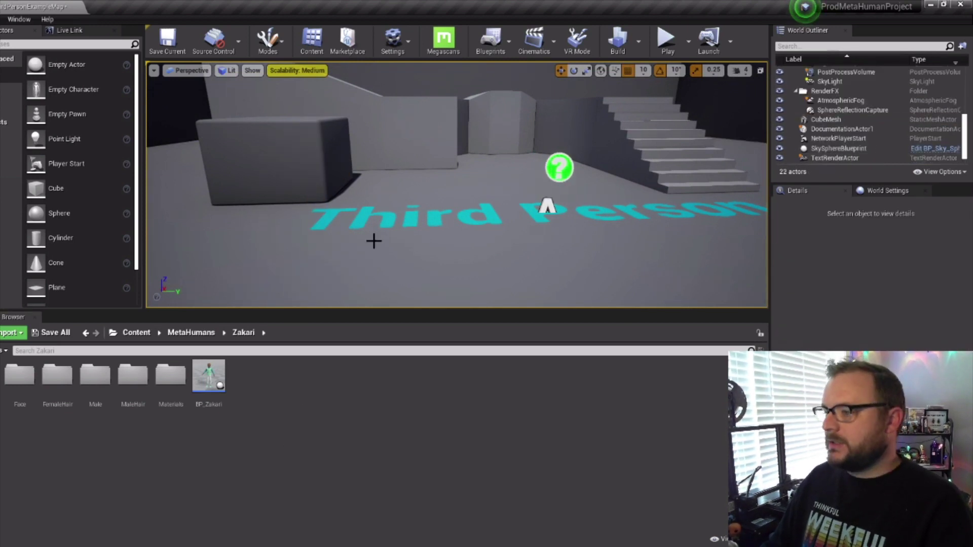
# Create a Blueprint class with parent class Character in the Zakari folder and name it BP_Character_Zakari
pyautogui.rightClick(260, 386)
pyautogui.moveTo(284, 311)
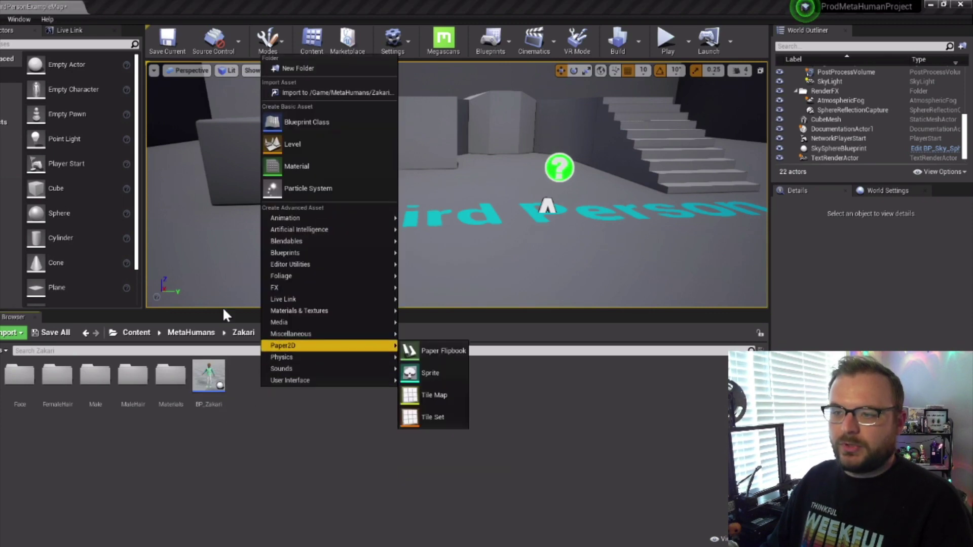
pyautogui.click(212, 470)
pyautogui.rightClick(278, 411)
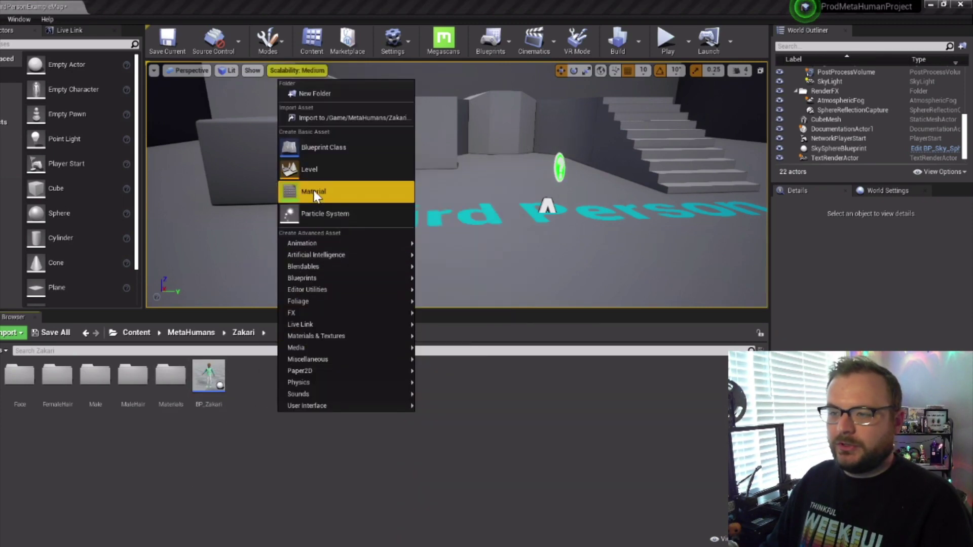
pyautogui.click(324, 147)
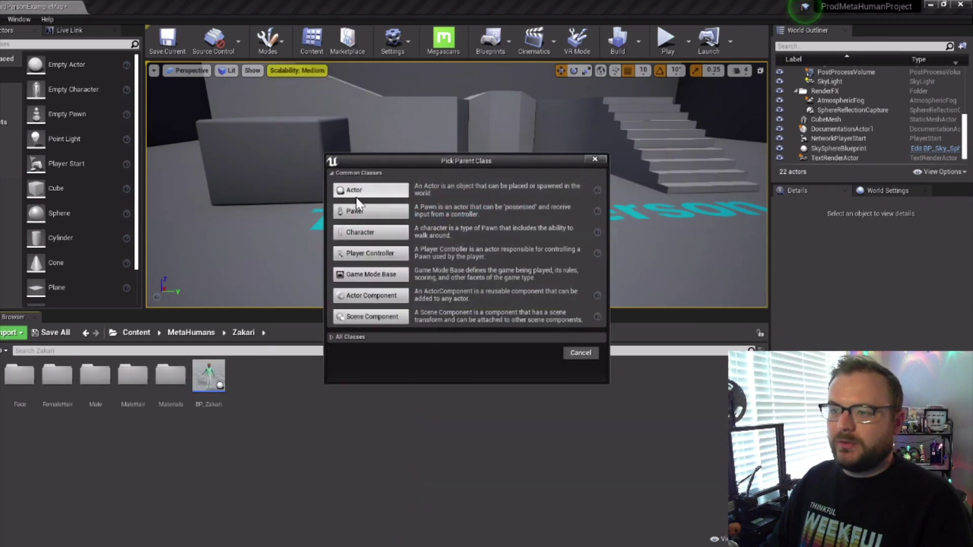
pyautogui.click(370, 234)
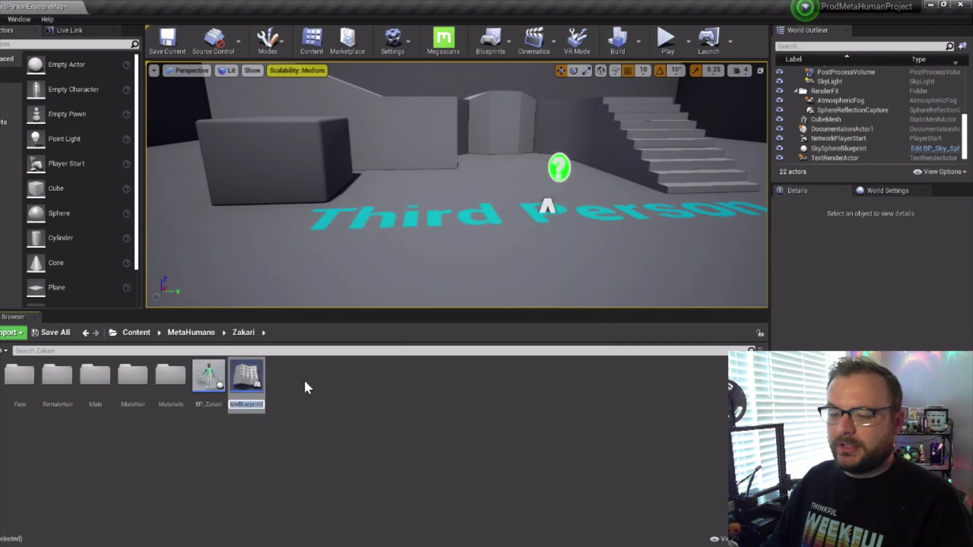
pyautogui.write('BP_')
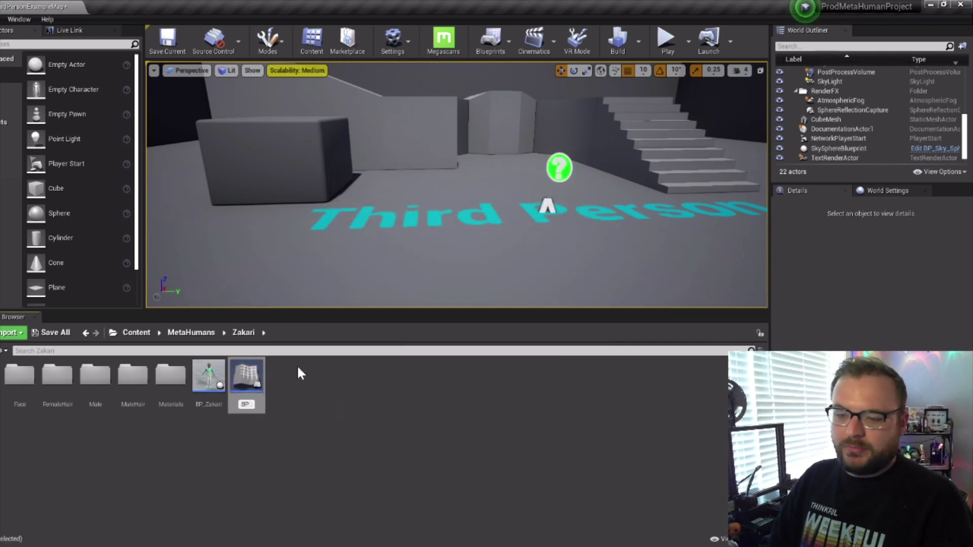
pyautogui.write('Character')
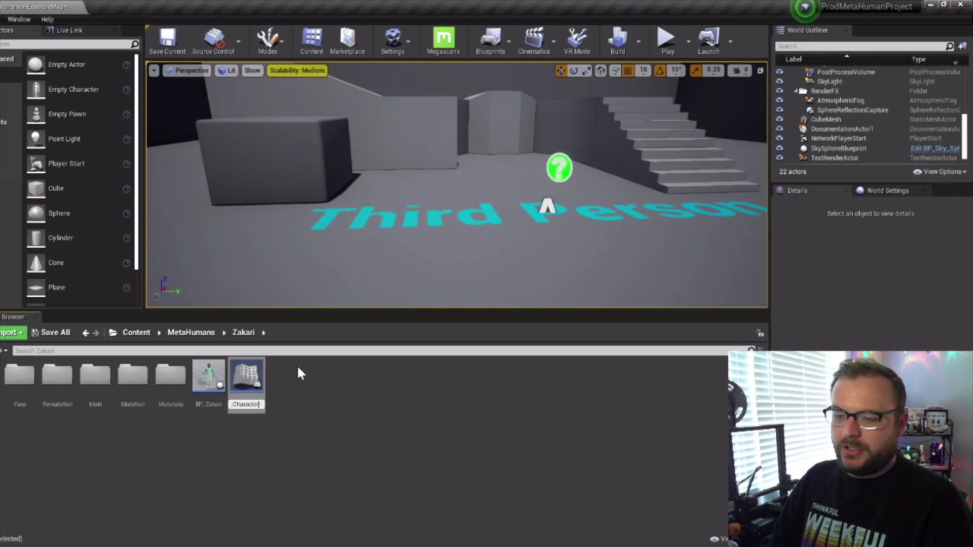
pyautogui.write('_Zakari')
pyautogui.press('Return')
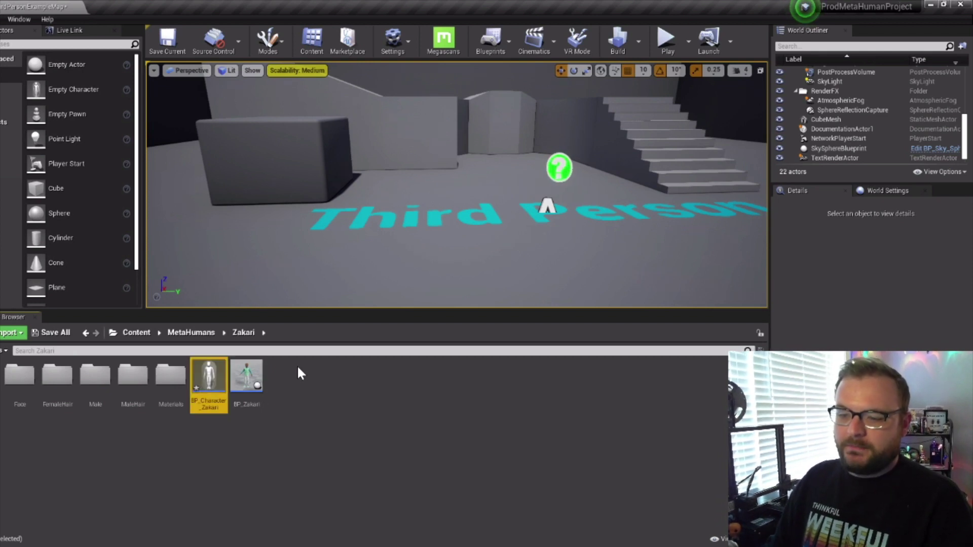
# Open the BP_Character_Zakari and BP_Zakari blueprints and copy the node network in BP_Zakari's Event Graph
pyautogui.doubleClick(212, 378)
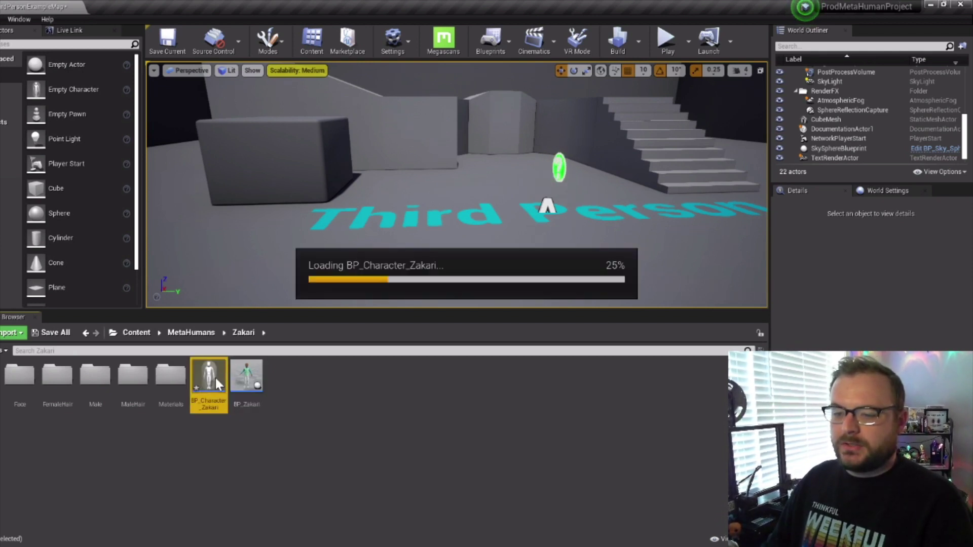
pyautogui.click(930, 5)
pyautogui.doubleClick(246, 390)
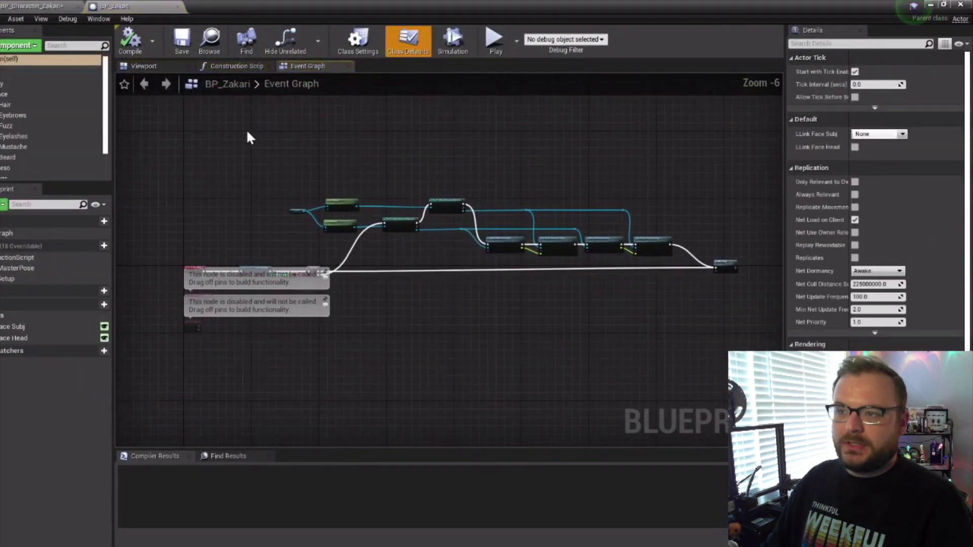
pyautogui.moveTo(295, 269)
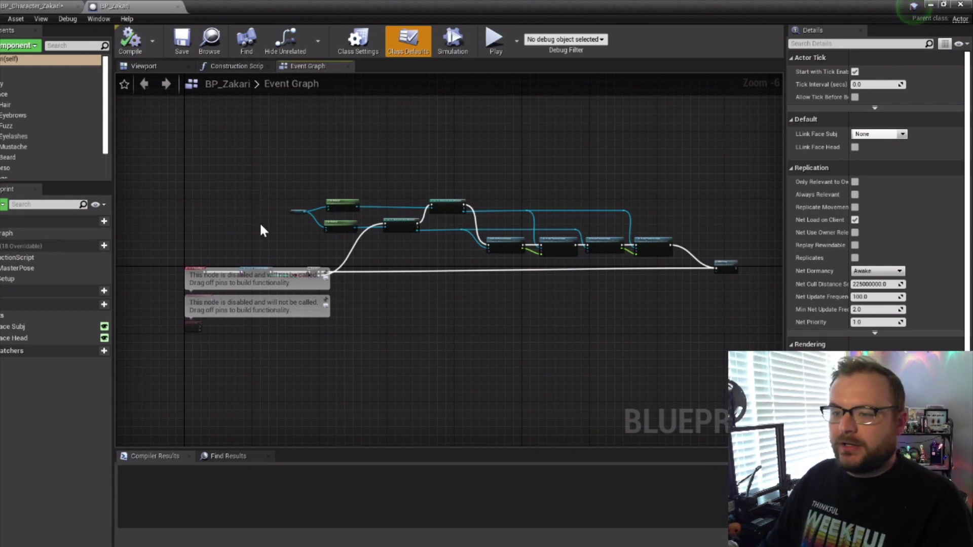
pyautogui.moveTo(398, 339); pyautogui.dragTo(743, 315)
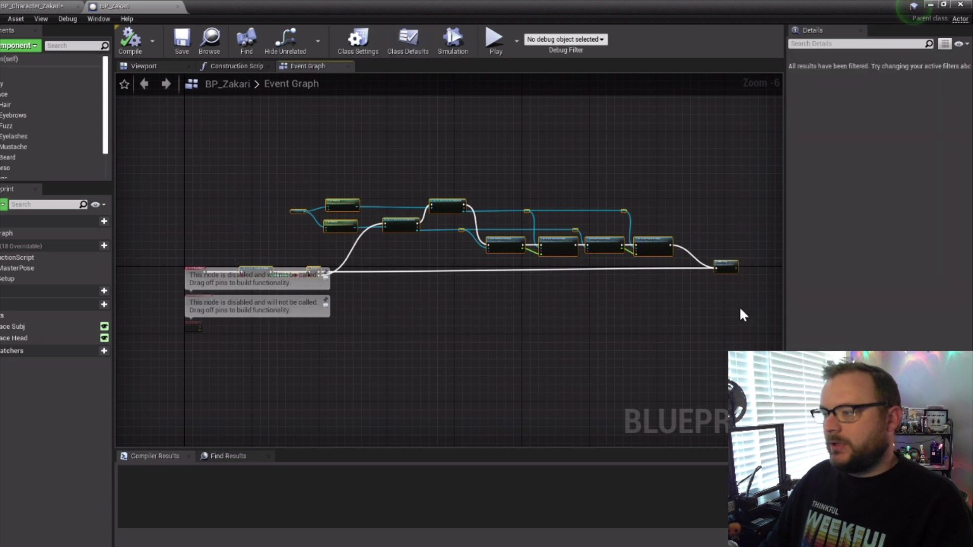
# Paste the copied nodes into BP_Character_Zakari's Event Graph, resolving ARKit_Setup by creating a matching function
pyautogui.click(33, 6)
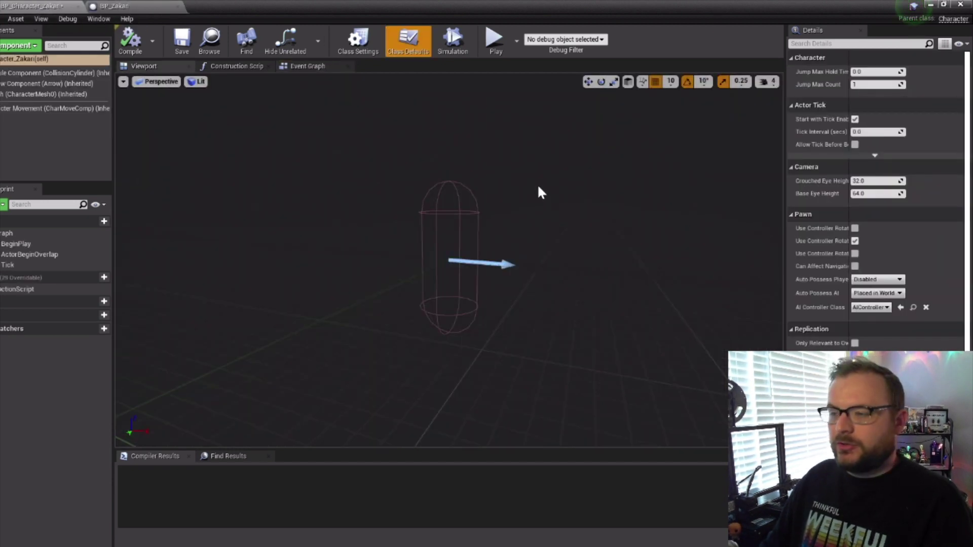
pyautogui.click(306, 66)
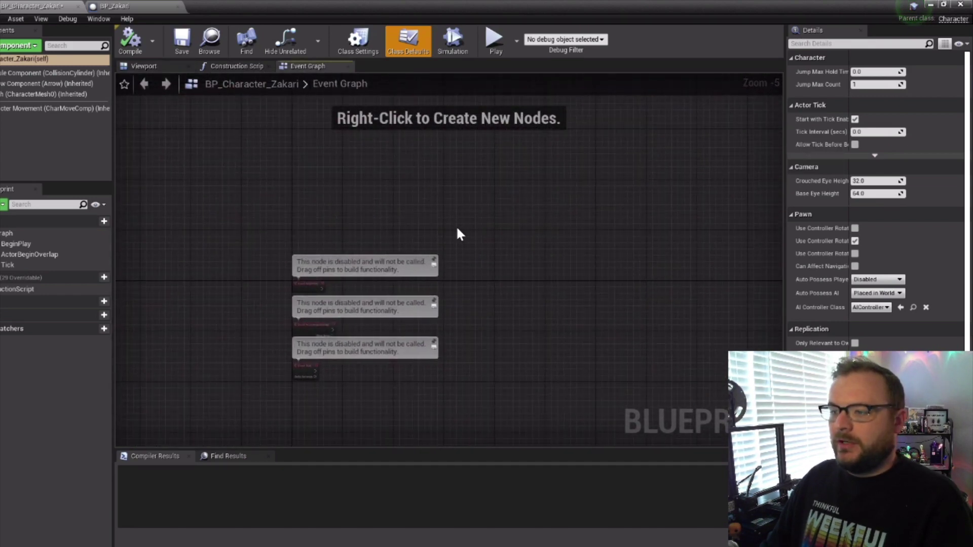
pyautogui.hotkey('ctrl', 'v')
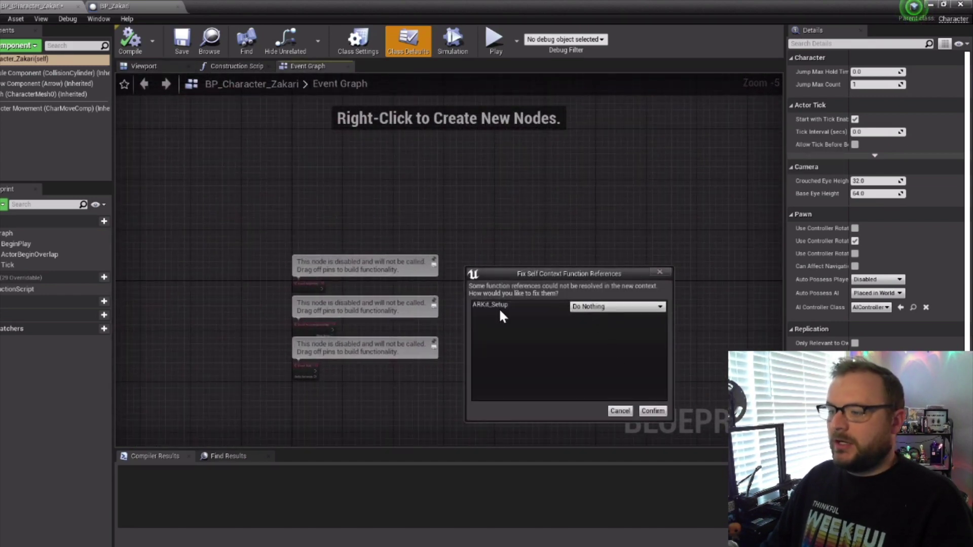
pyautogui.click(587, 308)
pyautogui.click(589, 321)
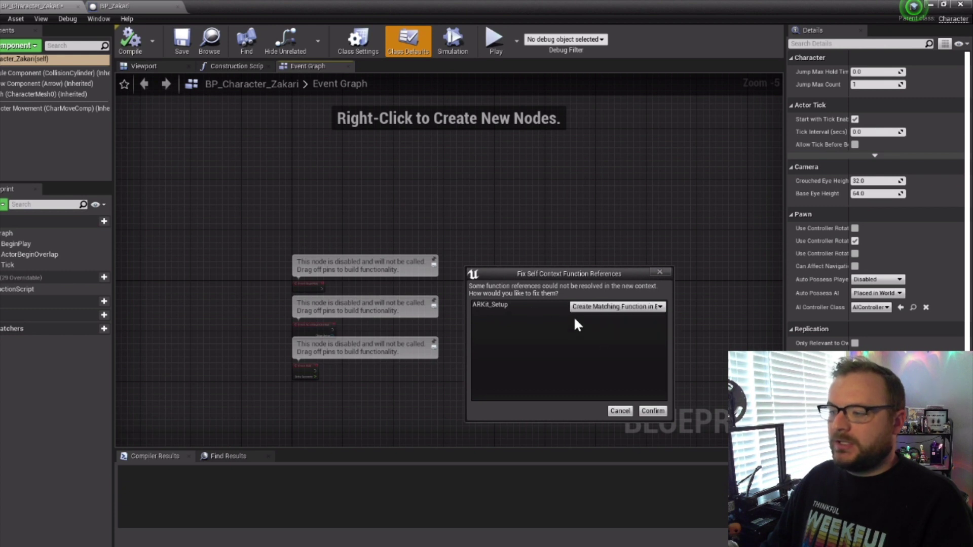
pyautogui.click(653, 411)
# Arrange the pasted Event Graph nodes and connect Event BeginPlay to the Get Console Variable Int Value node
pyautogui.moveTo(293, 188); pyautogui.dragTo(527, 187)
pyautogui.scroll(4, 309, 286)
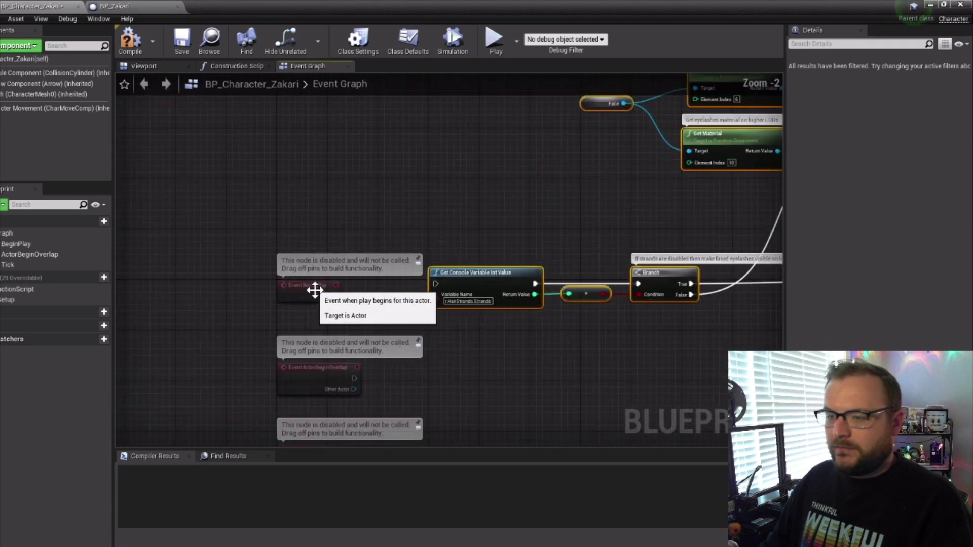
pyautogui.moveTo(335, 296); pyautogui.dragTo(455, 281)
pyautogui.scroll(-4, 562, 218)
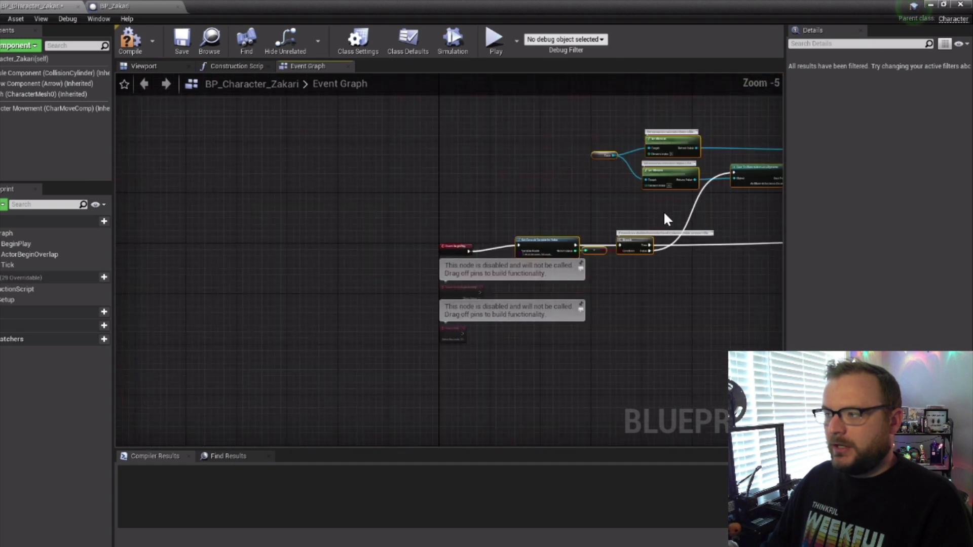
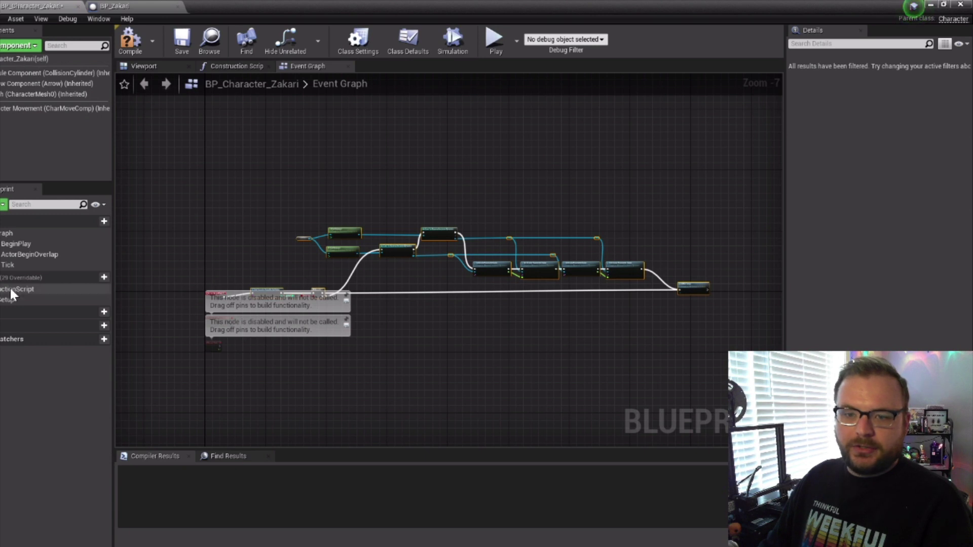
# Paste BP_Zakari's ARKit Setup nodes into BP_Character_Zakari's ARKit Setup function and place them clear of the entry node
pyautogui.doubleClick(7, 300)
pyautogui.scroll(-4, 538, 232)
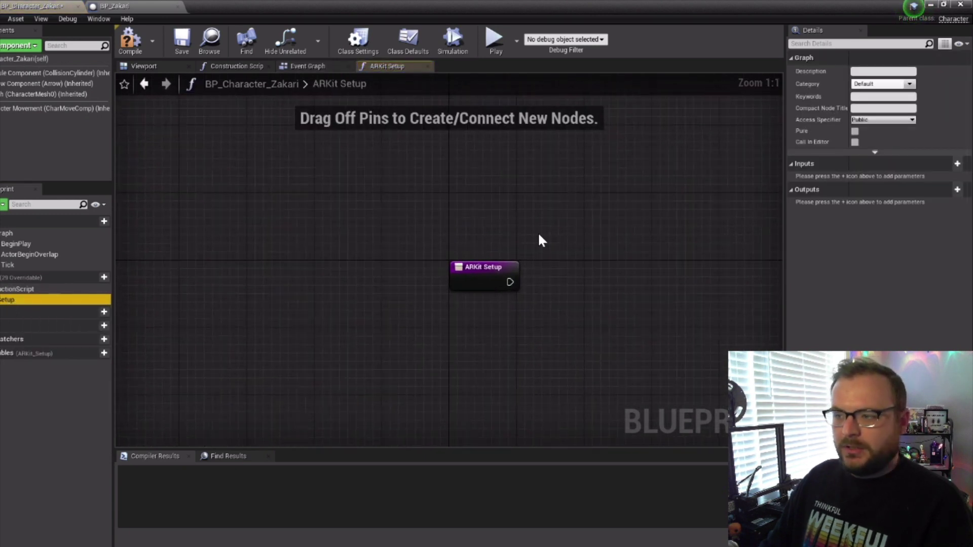
pyautogui.moveTo(558, 227); pyautogui.dragTo(353, 229, button='right')
pyautogui.hotkey('ctrl', 'v')
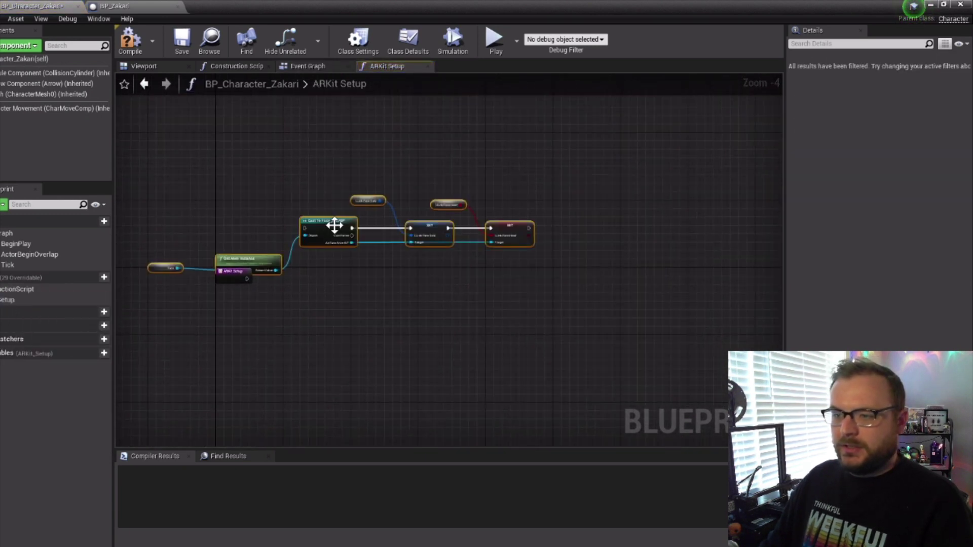
pyautogui.moveTo(311, 224); pyautogui.dragTo(383, 283)
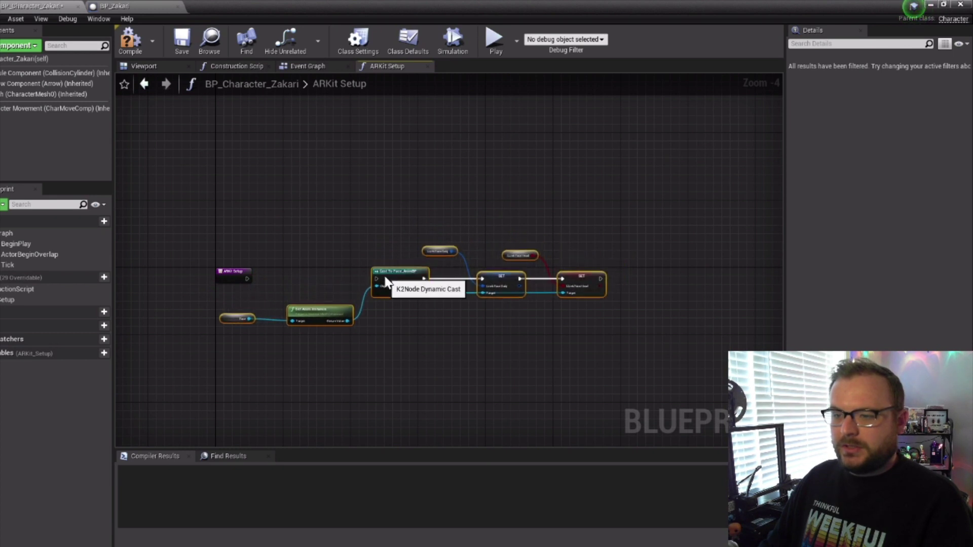
# Connect the ARKit Setup entry node's execution output to the Cast To Face_AnimBP node
pyautogui.moveTo(247, 278); pyautogui.dragTo(253, 284)
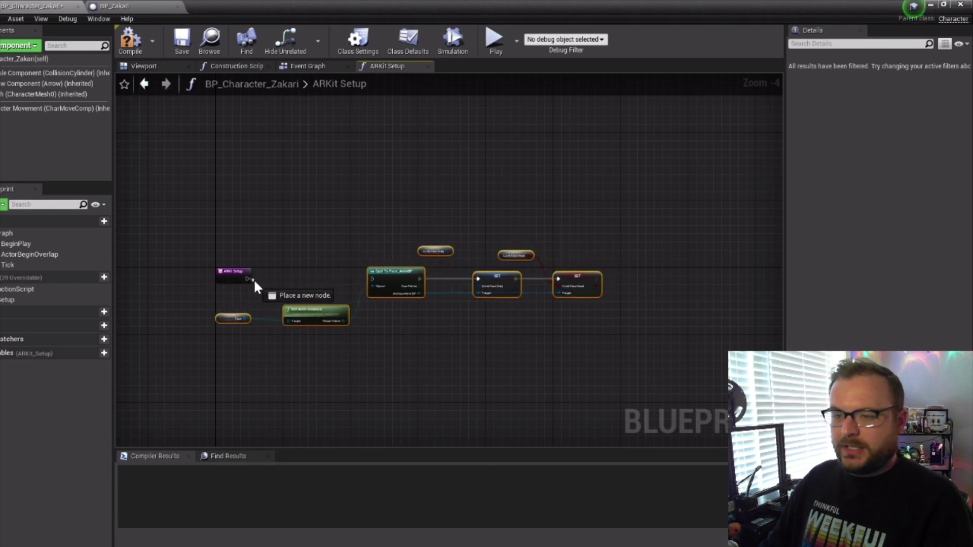
pyautogui.moveTo(314, 286); pyautogui.dragTo(463, 279)
pyautogui.scroll(1, 288, 282)
pyautogui.scroll(3, 275, 281)
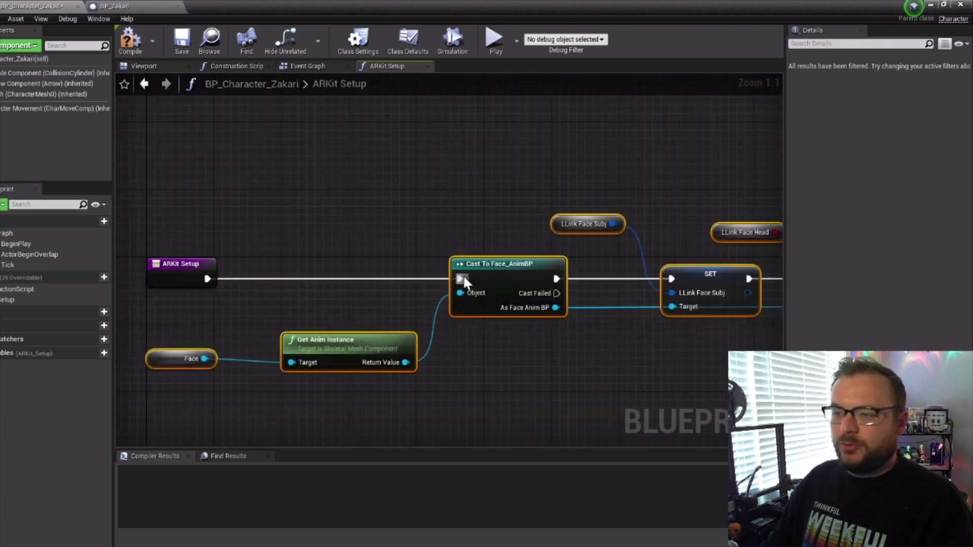
# Examine the Enable Master Pose function in BP_Zakari and select the nodes following its entry node
pyautogui.click(112, 8)
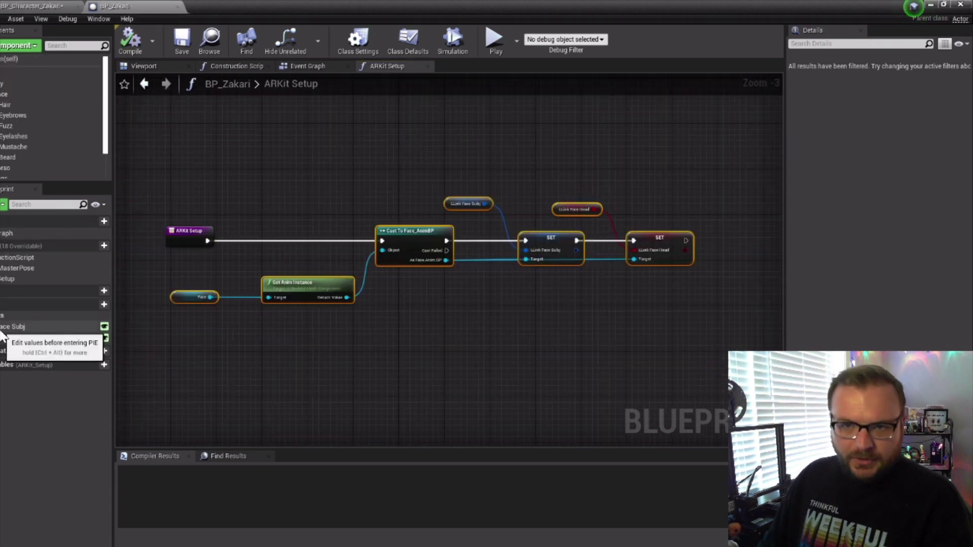
pyautogui.doubleClick(5, 269)
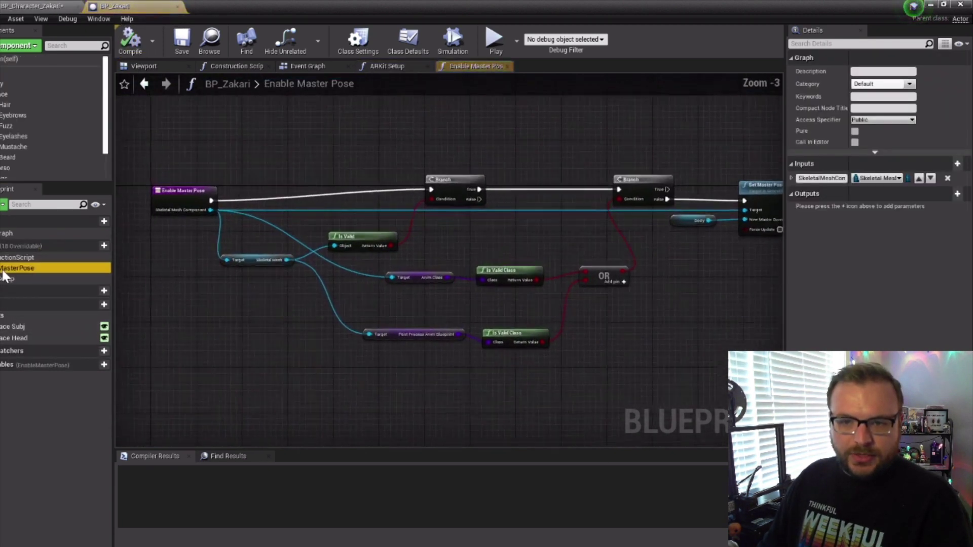
pyautogui.scroll(-4, 314, 177)
pyautogui.scroll(3, 497, 185)
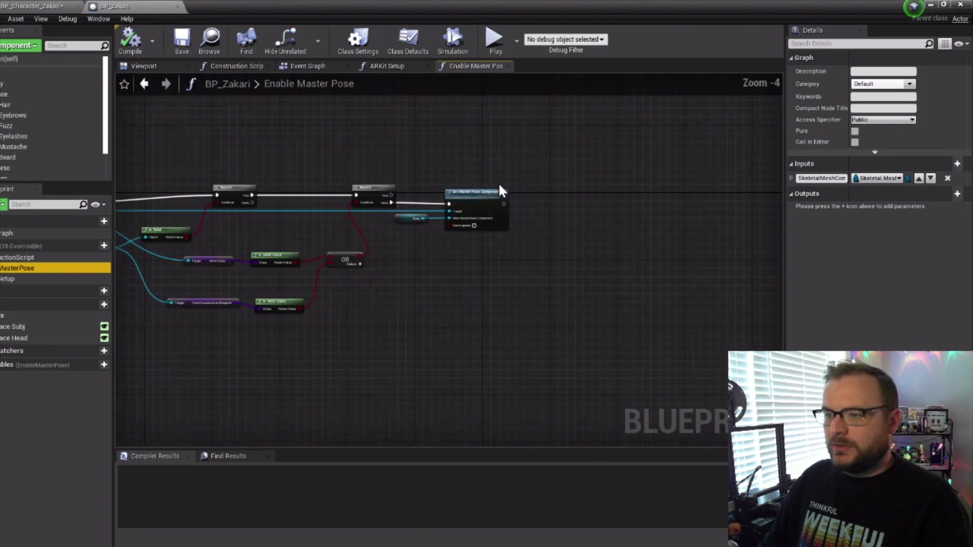
pyautogui.moveTo(309, 162); pyautogui.dragTo(466, 181, button='right')
pyautogui.moveTo(721, 178); pyautogui.dragTo(235, 297)
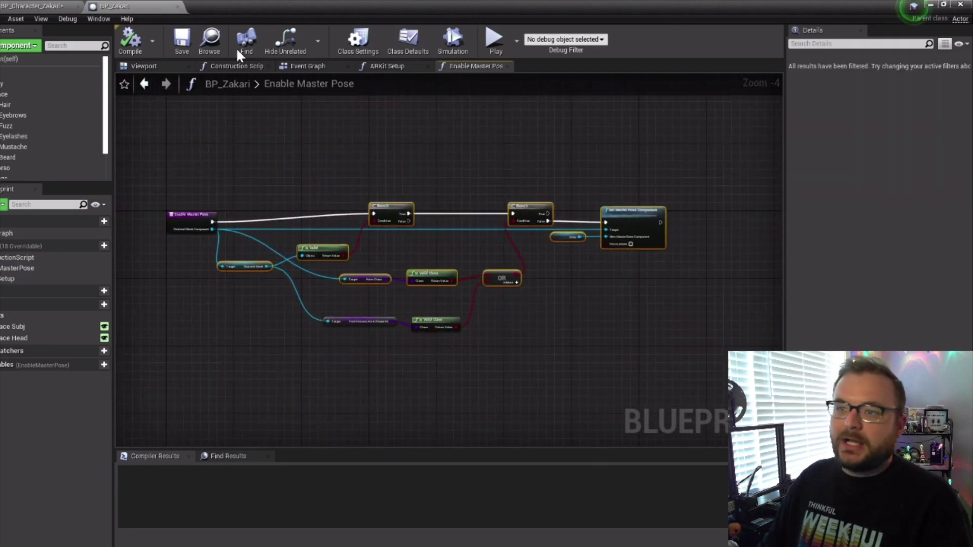
# Copy the node chain that follows the entry node in BP_Zakari's Construction Script
pyautogui.click(217, 68)
pyautogui.scroll(-2, 350, 172)
pyautogui.moveTo(614, 188); pyautogui.dragTo(361, 266)
pyautogui.moveTo(296, 252); pyautogui.dragTo(296, 251)
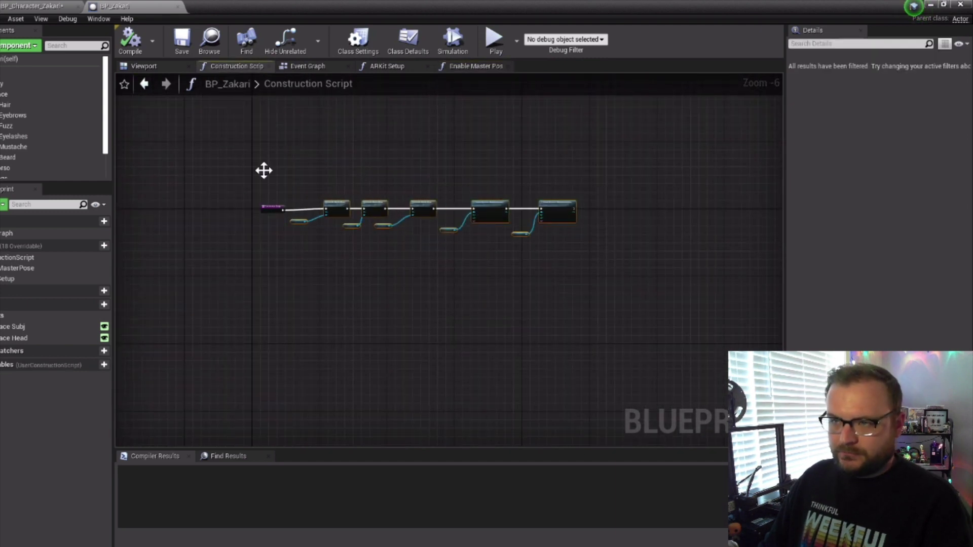
# Paste the chain into BP_Character_Zakari's Construction Script, creating a matching function for EnableMasterPose, and position the nodes beside the entry node
pyautogui.click(43, 6)
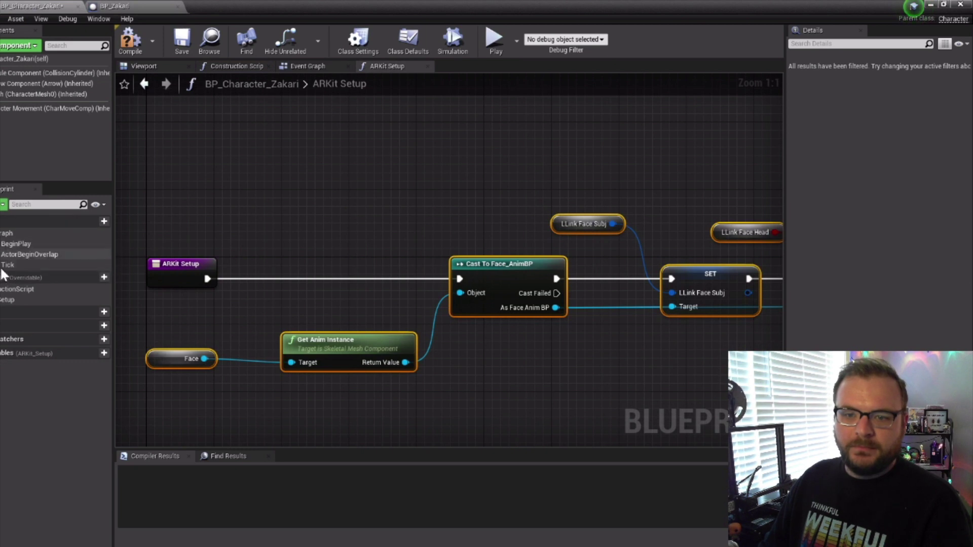
pyautogui.doubleClick(17, 288)
pyautogui.moveTo(625, 251); pyautogui.dragTo(234, 246, button='right')
pyautogui.scroll(-3, 234, 245)
pyautogui.hotkey('ctrl', 'v')
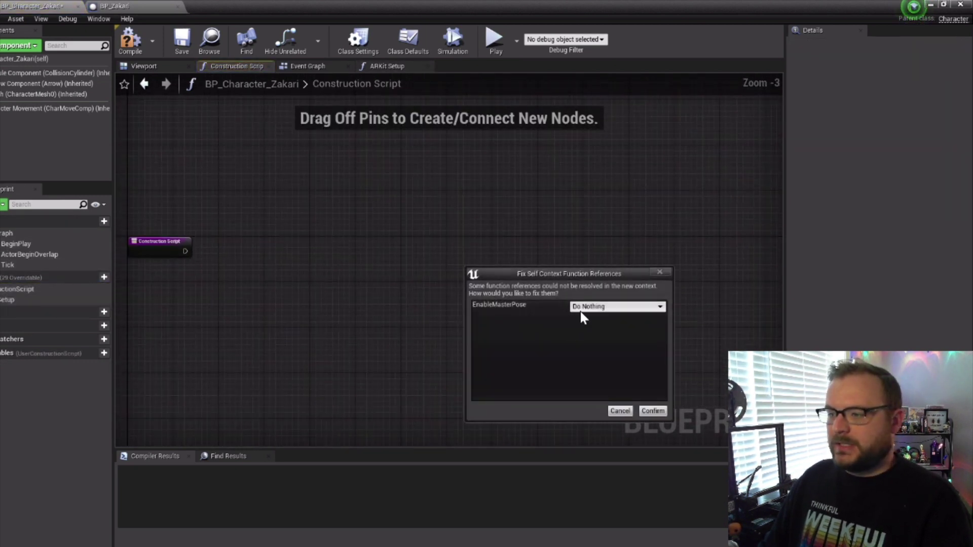
pyautogui.click(600, 307)
pyautogui.click(593, 324)
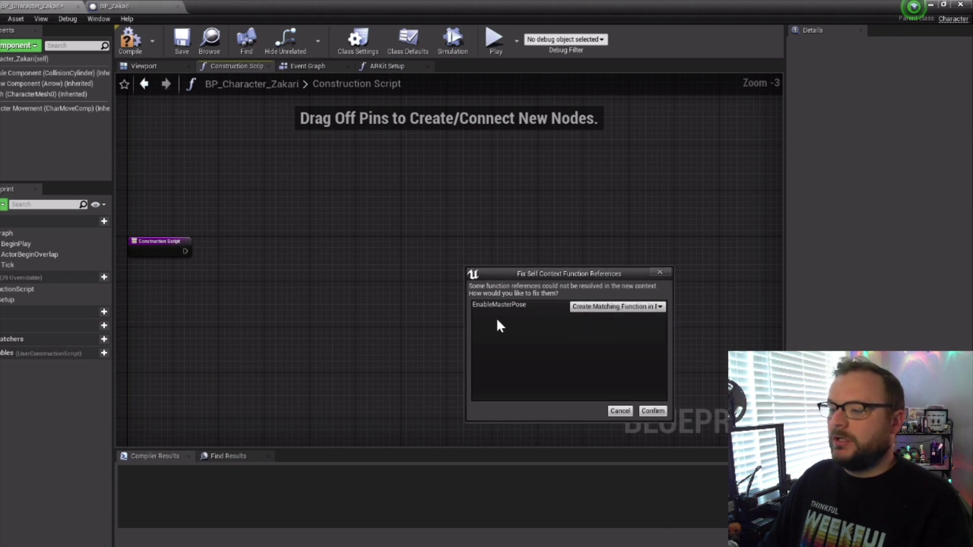
pyautogui.click(652, 411)
pyautogui.moveTo(289, 198); pyautogui.dragTo(518, 233)
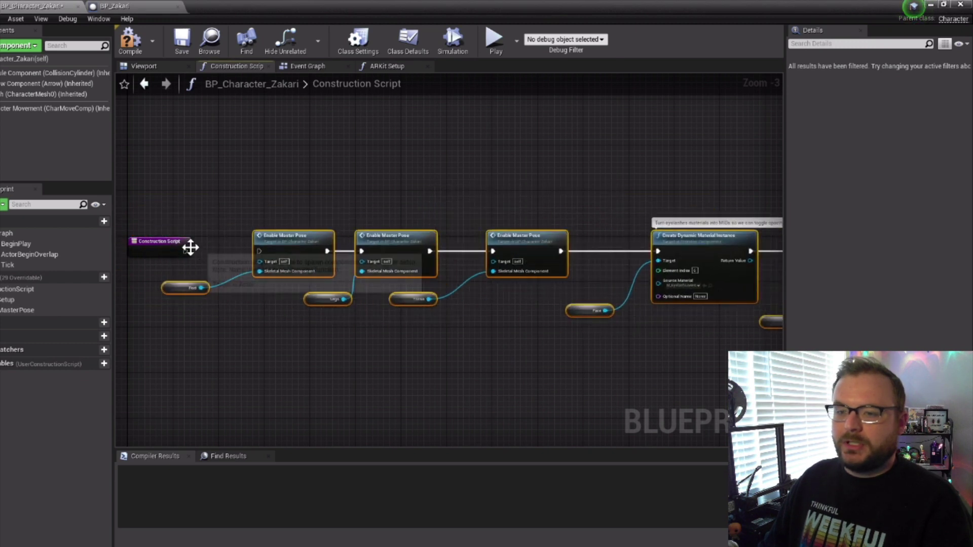
# Connect the Construction Script entry node's execution output to the first Enable Master Pose node in BP_Character_Zakari
pyautogui.scroll(3, 184, 254)
pyautogui.moveTo(185, 250); pyautogui.dragTo(297, 248)
# Copy all nodes following the entry node in BP_Zakari's Enable Master Pose function
pyautogui.click(114, 6)
pyautogui.click(21, 268)
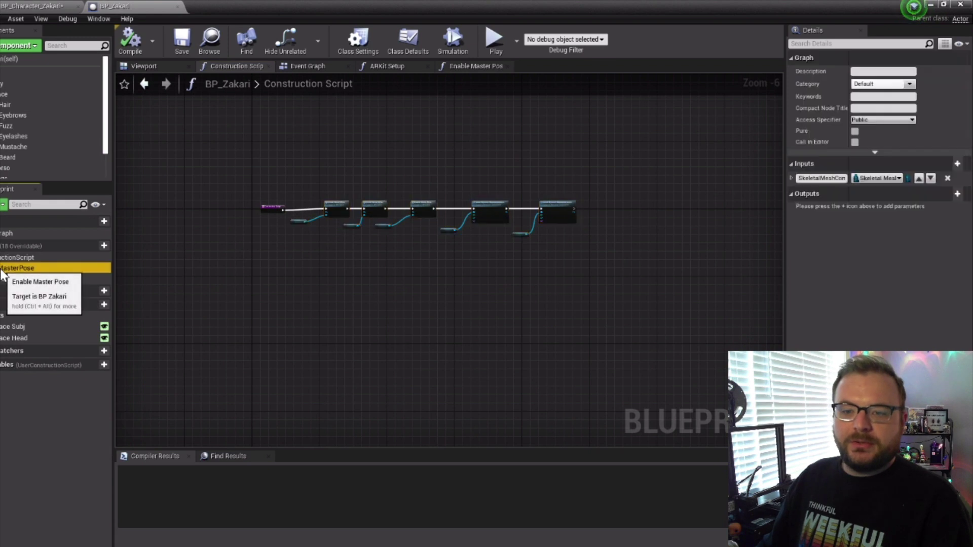
pyautogui.doubleClick(20, 268)
pyautogui.moveTo(234, 156); pyautogui.dragTo(604, 338)
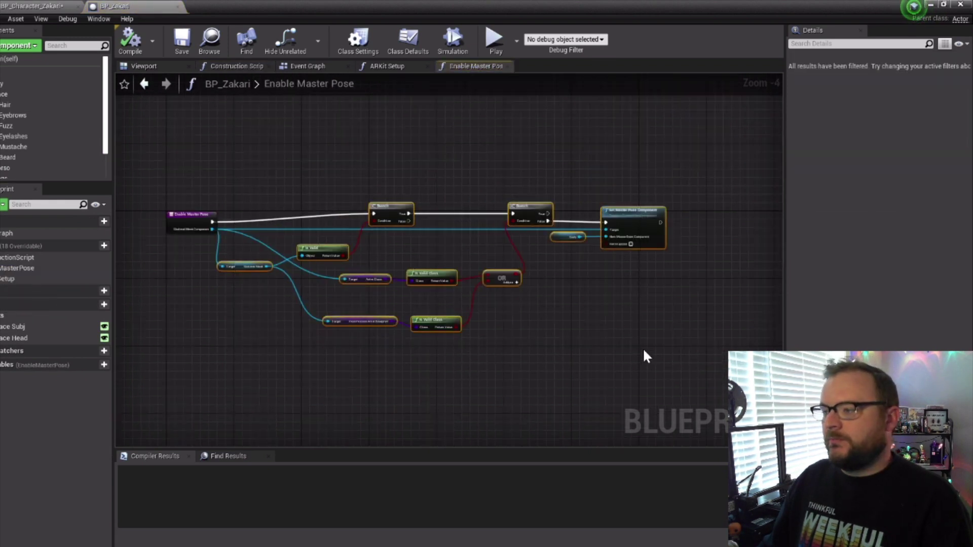
# Paste the copied nodes into BP_Character_Zakari's Enable Master Pose function and position them beside the entry node
pyautogui.click(33, 6)
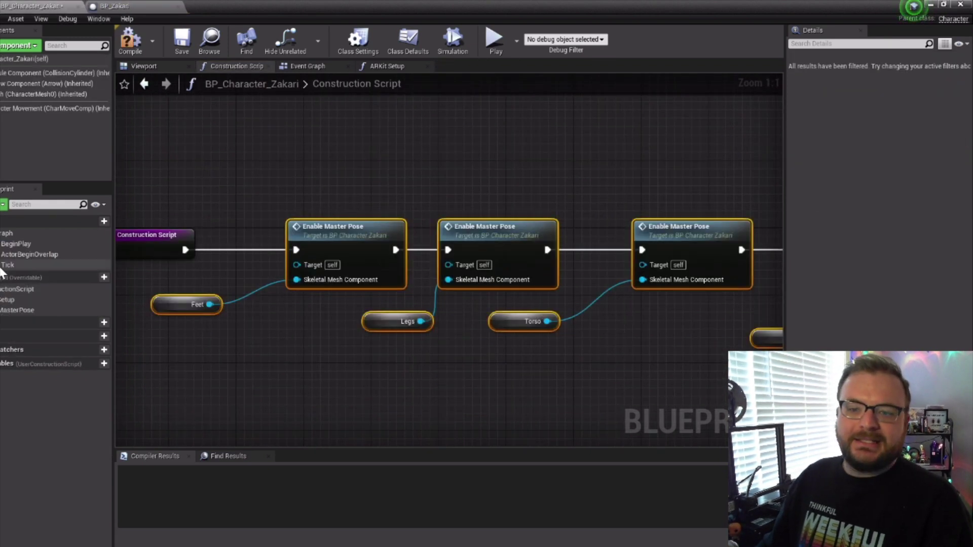
pyautogui.doubleClick(15, 309)
pyautogui.scroll(-3, 599, 245)
pyautogui.moveTo(600, 246); pyautogui.dragTo(324, 206, button='right')
pyautogui.hotkey('ctrl', 'v')
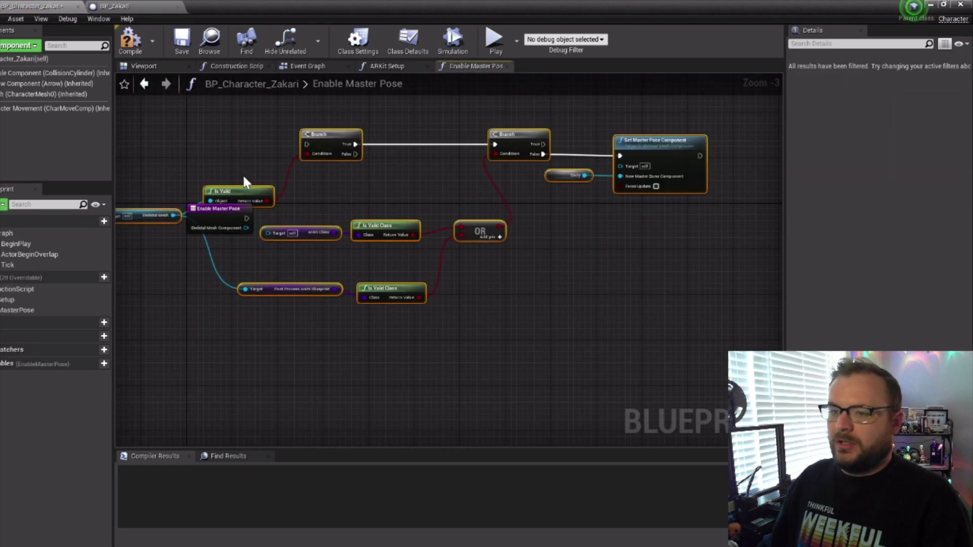
pyautogui.moveTo(261, 205); pyautogui.dragTo(347, 280)
# Connect the entry's execution to the first Branch and its Skeletal Mesh Component to the Skeletal Mesh, Anim Class and Set Master Pose Component targets
pyautogui.moveTo(245, 217); pyautogui.dragTo(397, 217)
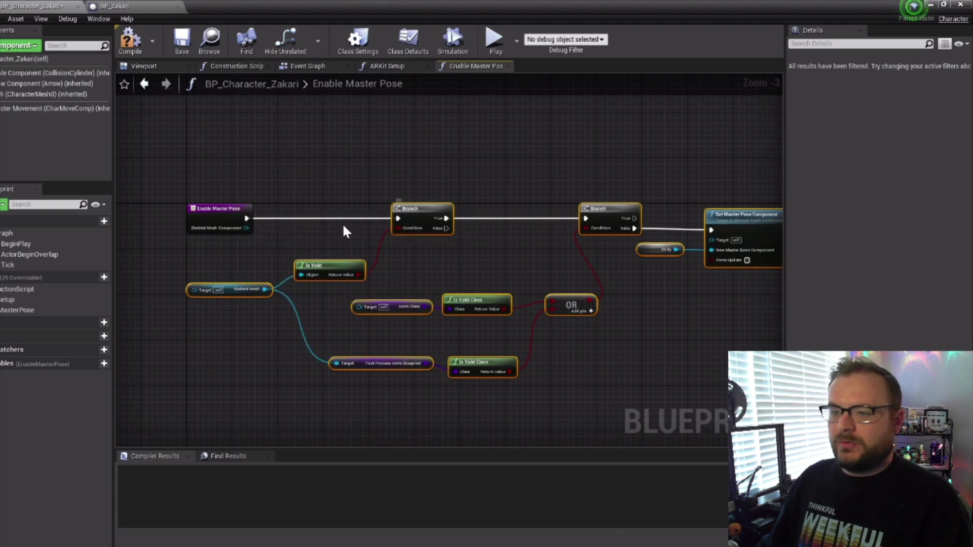
pyautogui.scroll(2, 336, 227)
pyautogui.moveTo(221, 228); pyautogui.dragTo(149, 309)
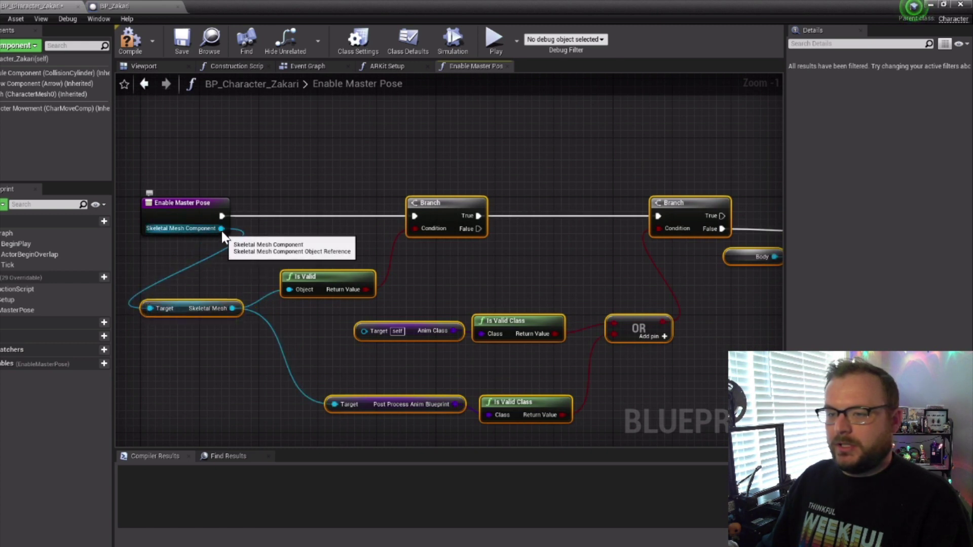
pyautogui.moveTo(221, 229); pyautogui.dragTo(363, 330)
pyautogui.scroll(-1, 370, 291)
pyautogui.scroll(-1, 506, 302)
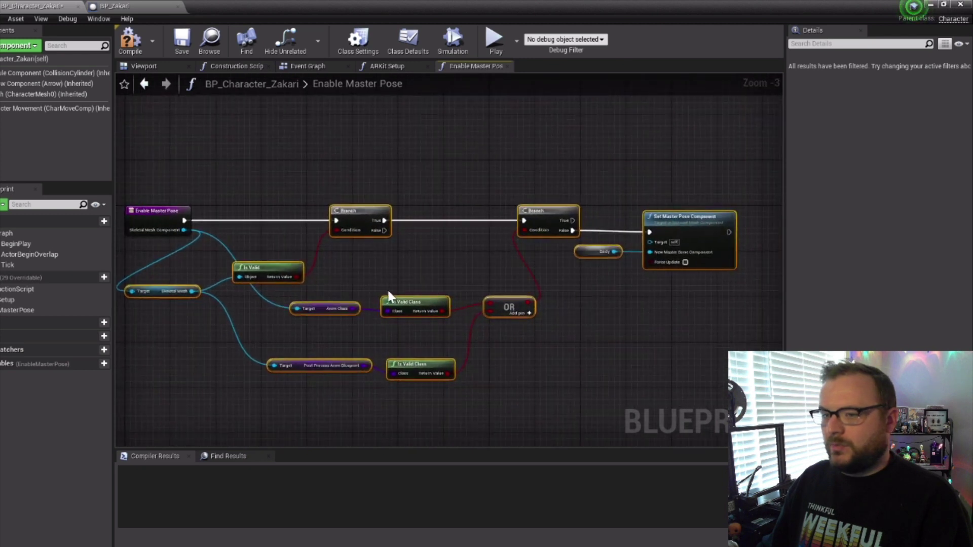
pyautogui.moveTo(184, 230); pyautogui.dragTo(653, 242)
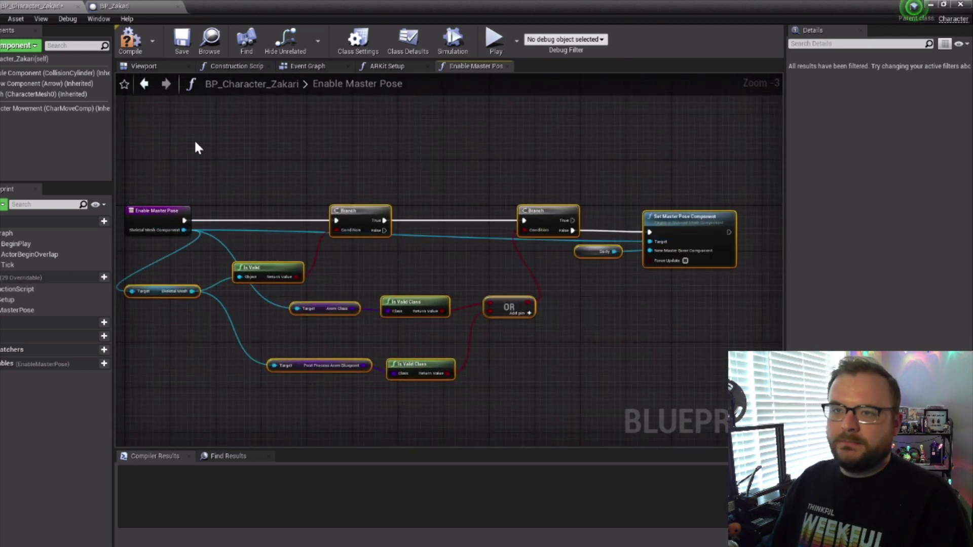
# Compile BP_Character_Zakari and read through the compiler results
pyautogui.click(128, 41)
pyautogui.scroll(-3, 256, 489)
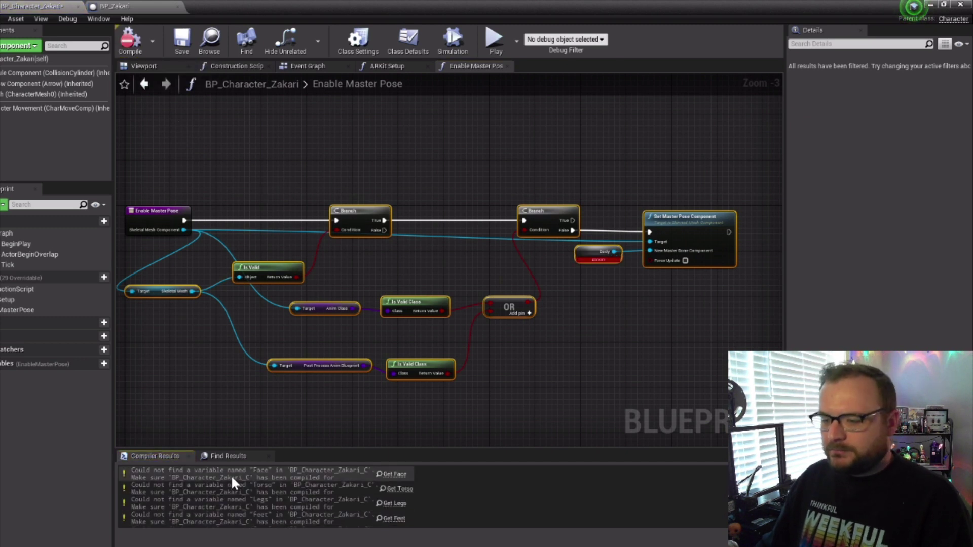
pyautogui.scroll(3, 256, 492)
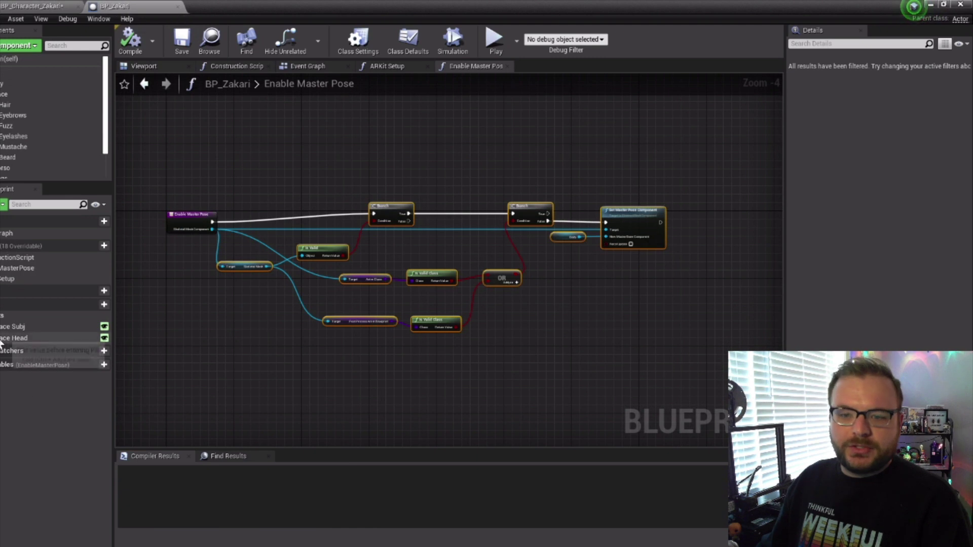
# Copy the LLink Face Subj variable from BP_Zakari and paste it into BP_Character_Zakari's variables
pyautogui.rightClick(8, 327)
pyautogui.click(23, 381)
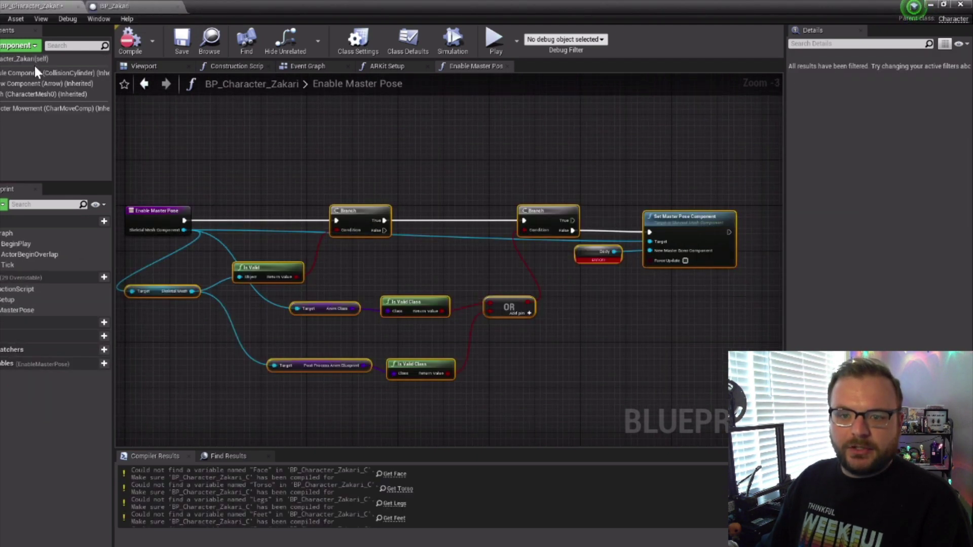
pyautogui.rightClick(20, 331)
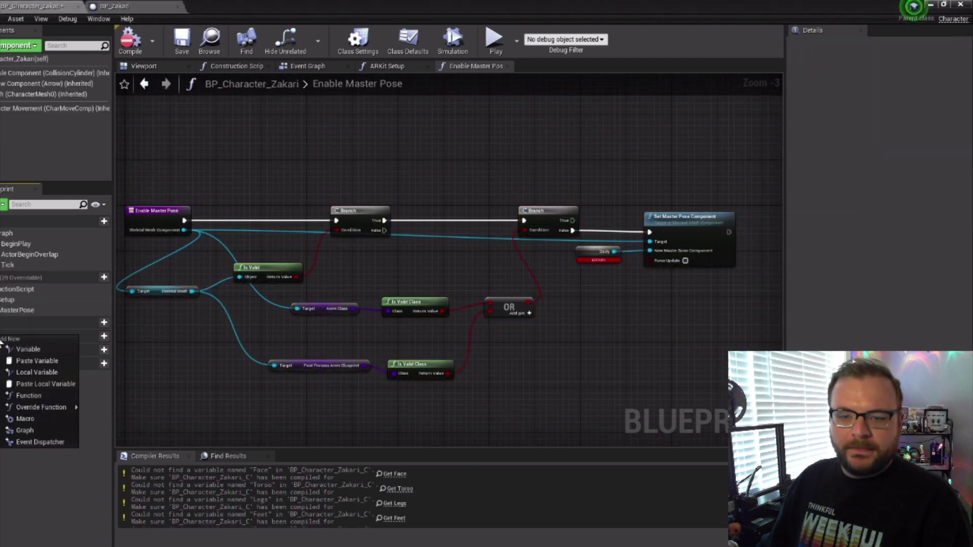
pyautogui.click(32, 361)
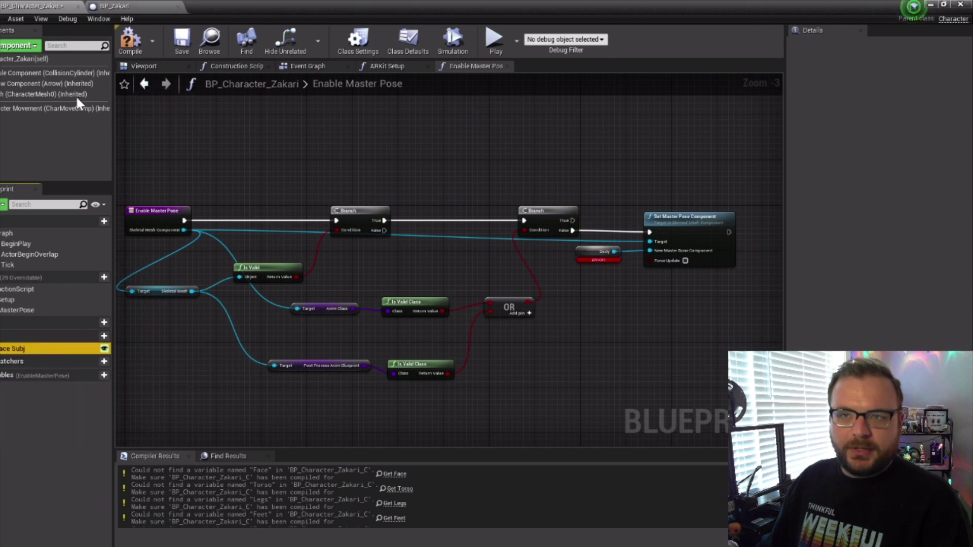
# Copy the LLink Face Head variable from BP_Zakari and paste it into BP_Character_Zakari's variables
pyautogui.click(103, 7)
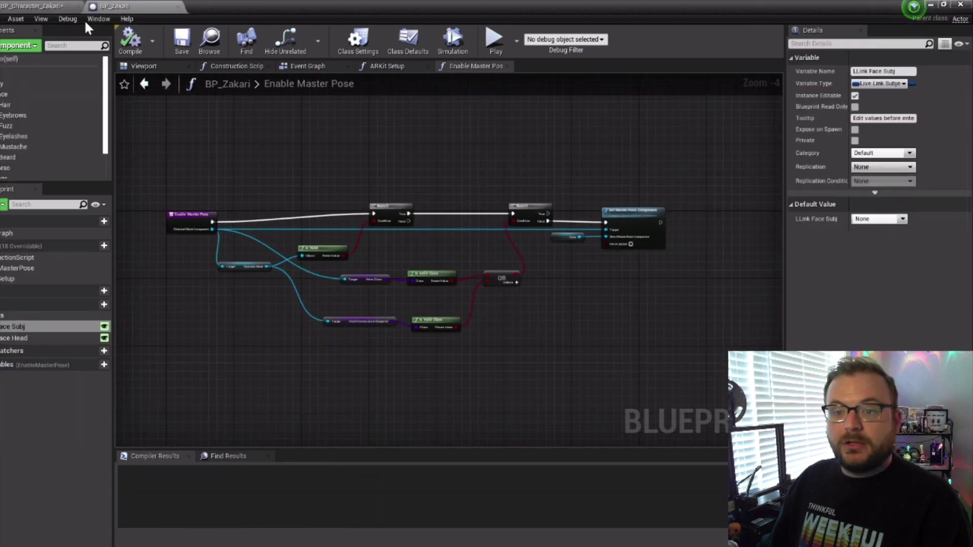
pyautogui.rightClick(5, 338)
pyautogui.click(34, 388)
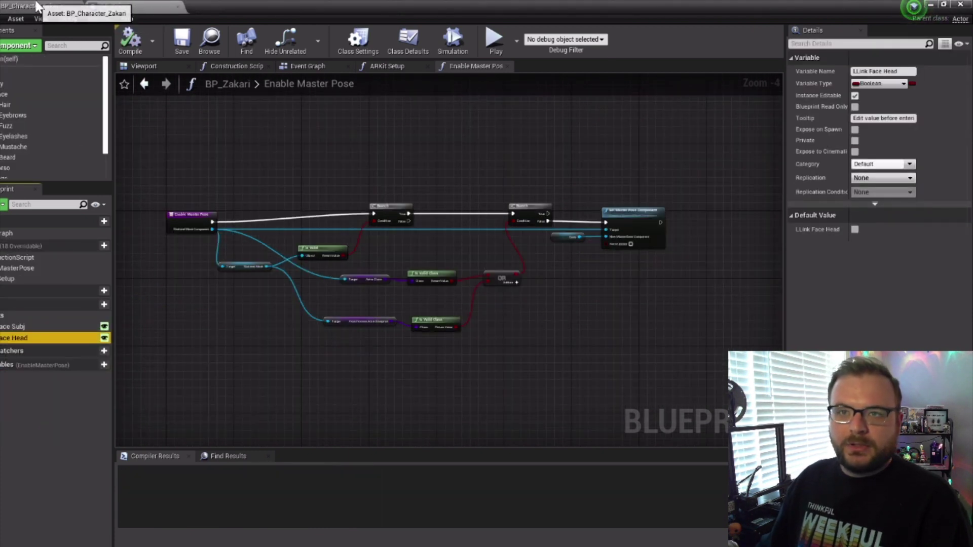
pyautogui.click(35, 4)
pyautogui.rightClick(4, 347)
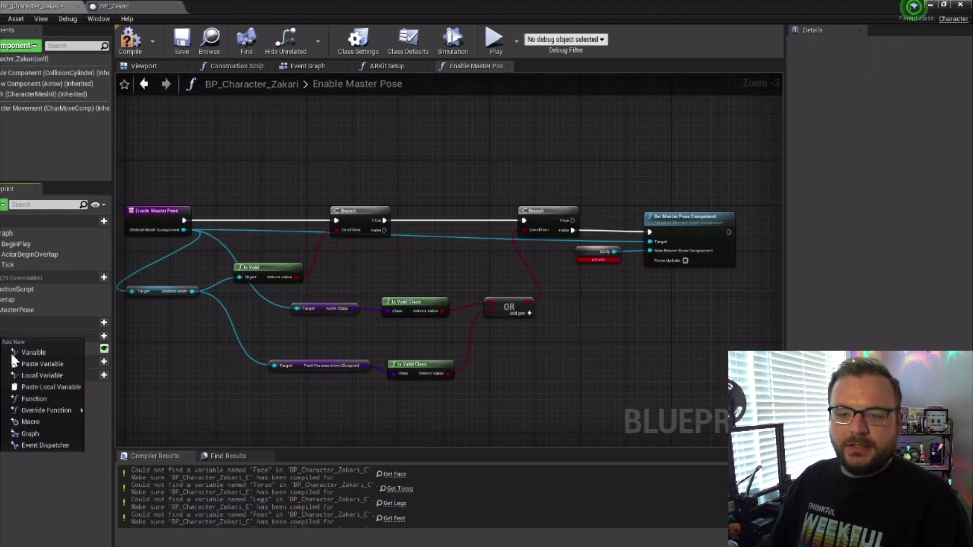
pyautogui.click(44, 362)
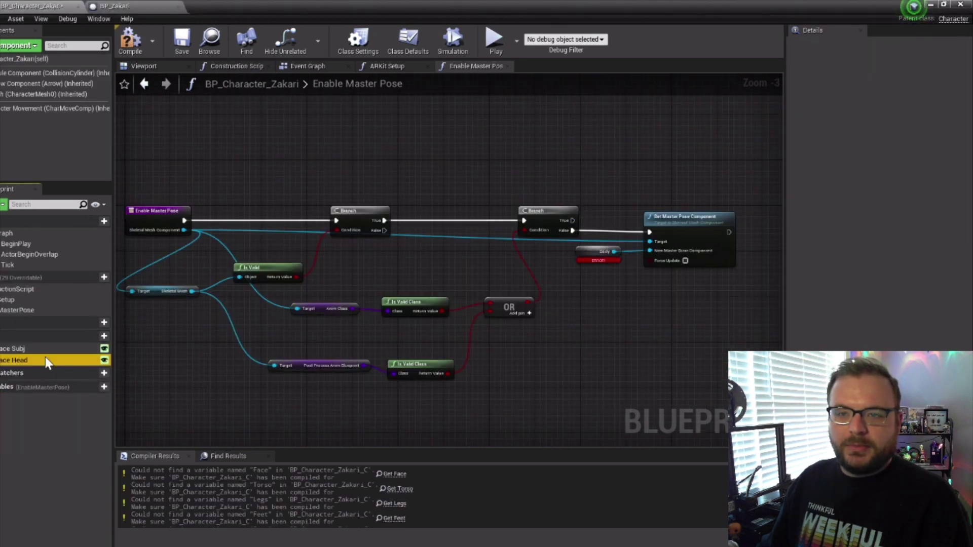
# Recompile BP_Character_Zakari with the pasted variables and check the compiler results for missing references
pyautogui.click(130, 48)
pyautogui.scroll(-2, 220, 507)
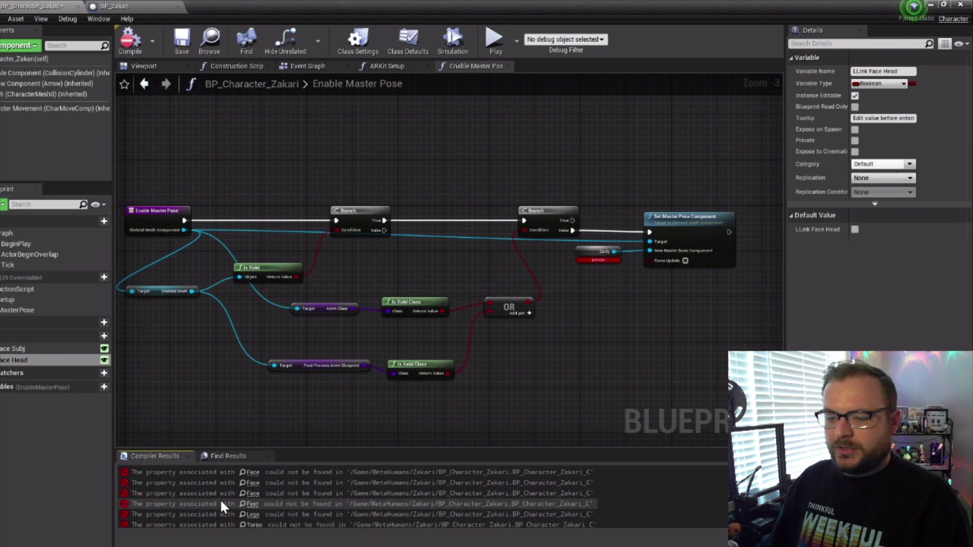
pyautogui.scroll(2, 223, 504)
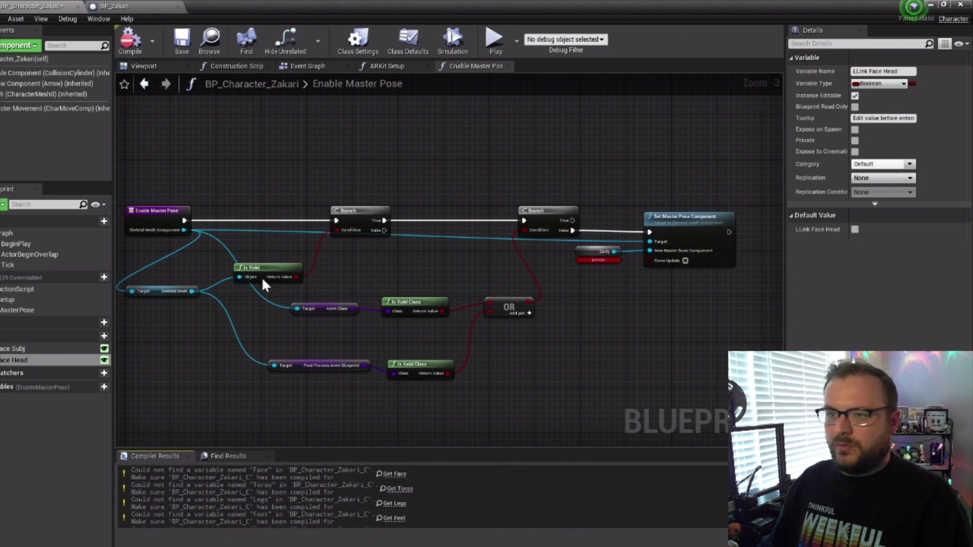
# Select and copy all of BP_Zakari's components from Body through LODSync
pyautogui.click(108, 8)
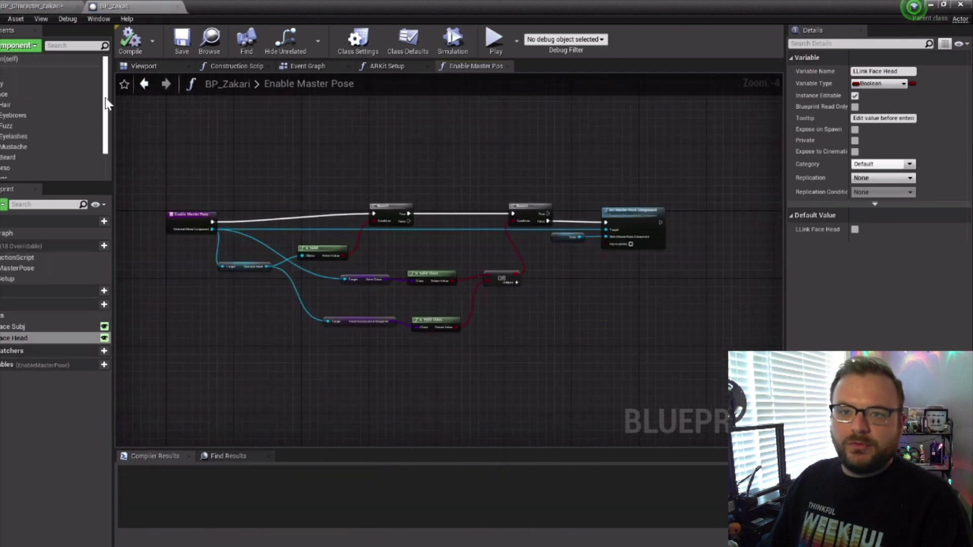
pyautogui.click(8, 83)
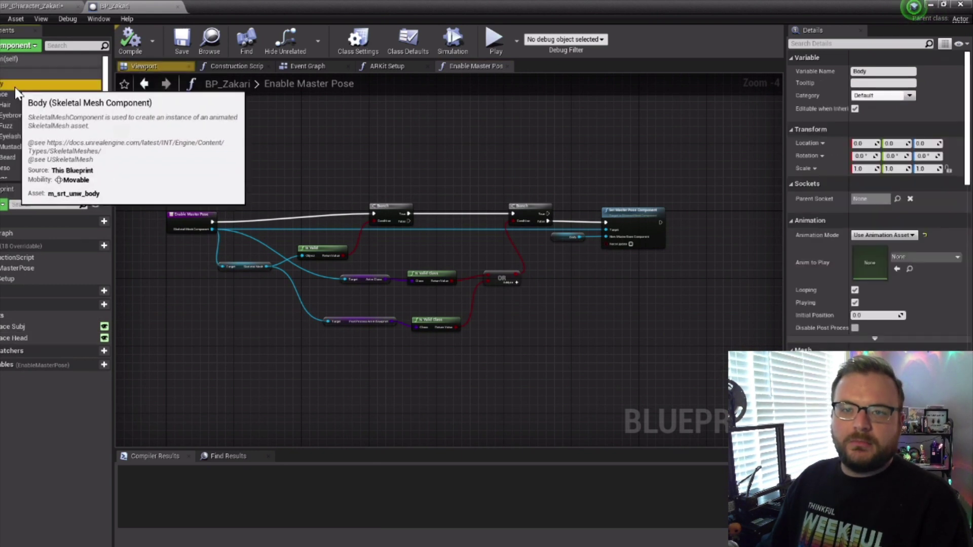
pyautogui.scroll(-1, 30, 111)
pyautogui.keyDown('shift'); pyautogui.click(7, 173); pyautogui.keyUp('shift')
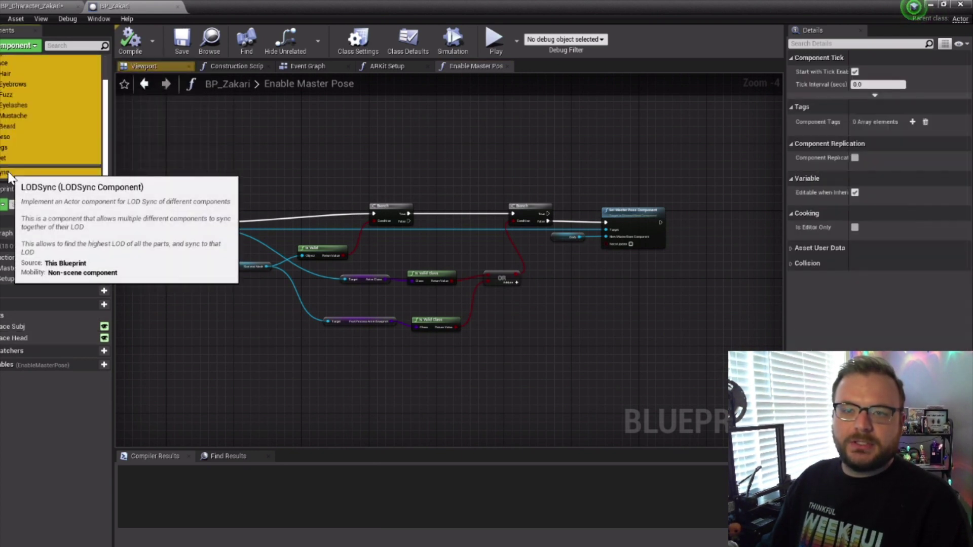
pyautogui.scroll(1, 50, 135)
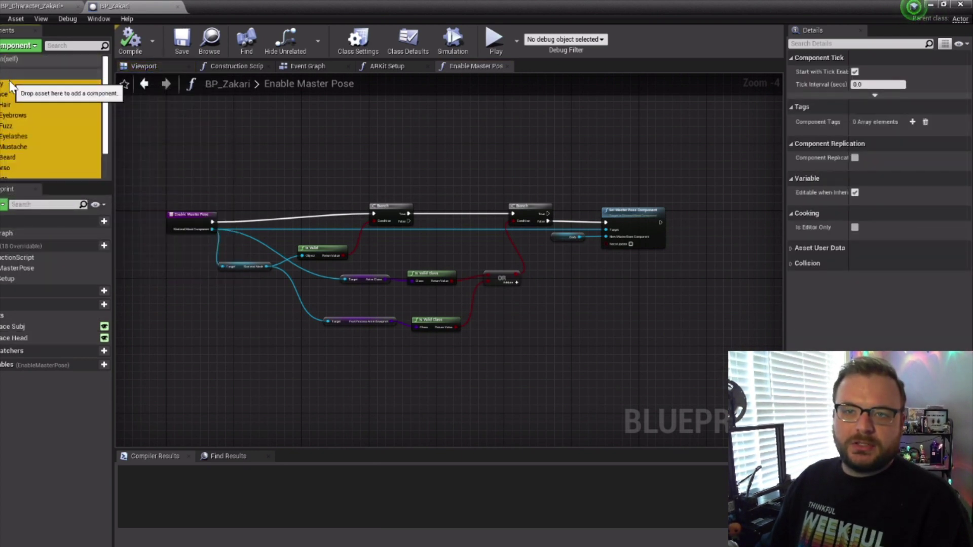
pyautogui.click(6, 81)
pyautogui.scroll(-1, 6, 127)
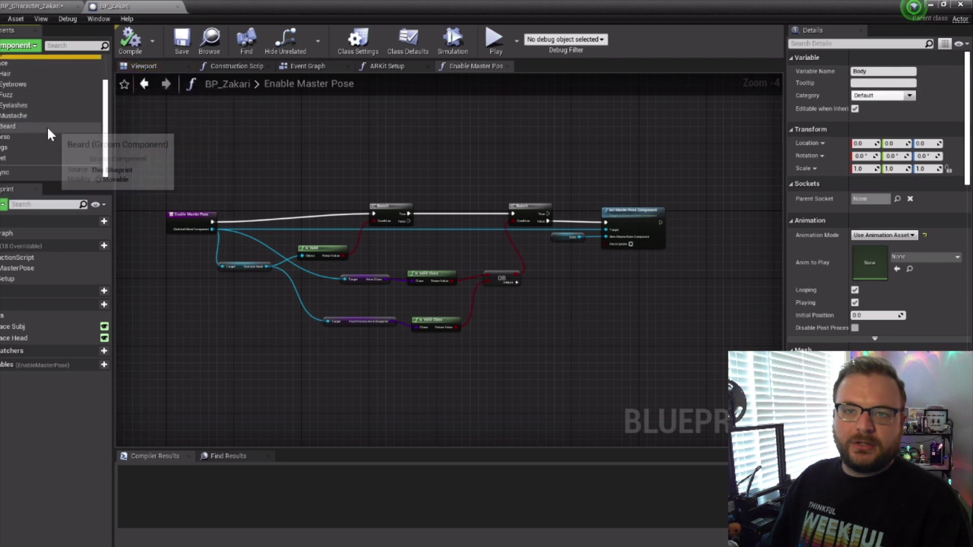
pyautogui.keyDown('shift'); pyautogui.click(6, 173); pyautogui.keyUp('shift')
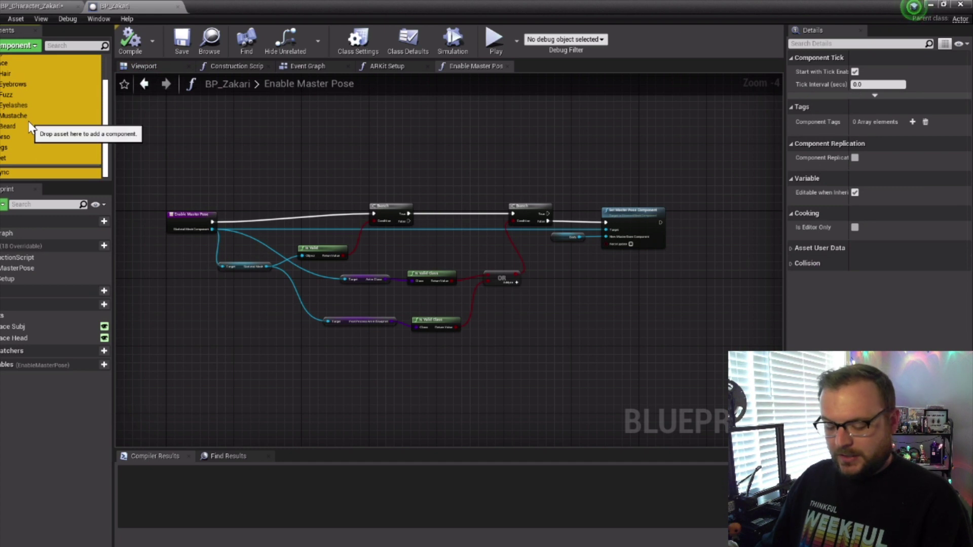
# Paste the copied components under the inherited Mesh component in BP_Character_Zakari and compile the blueprint
pyautogui.click(30, 6)
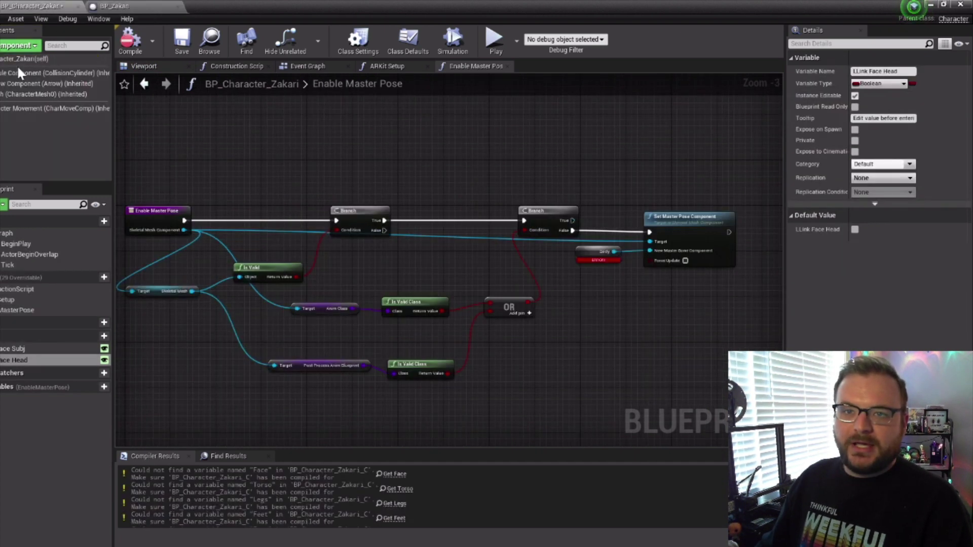
pyautogui.click(10, 95)
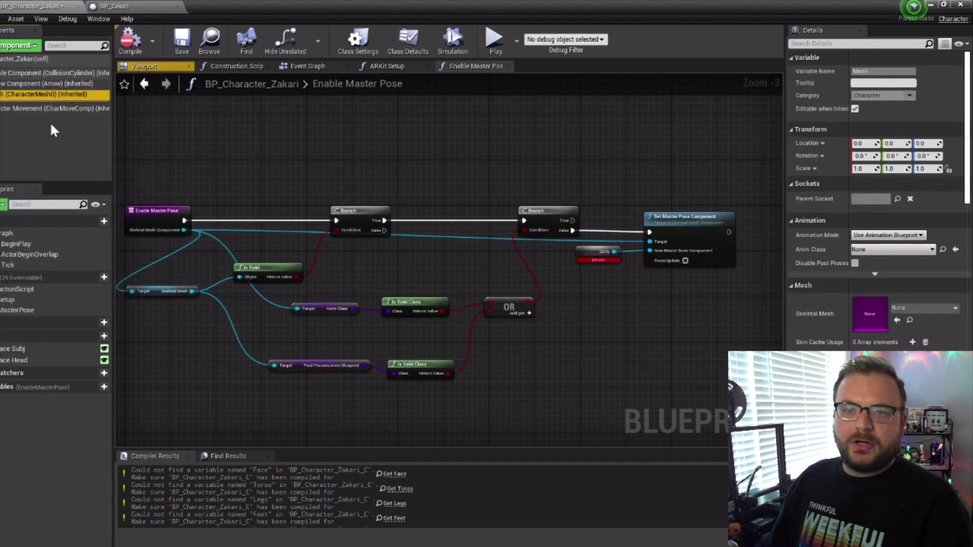
pyautogui.hotkey('ctrl', 'v')
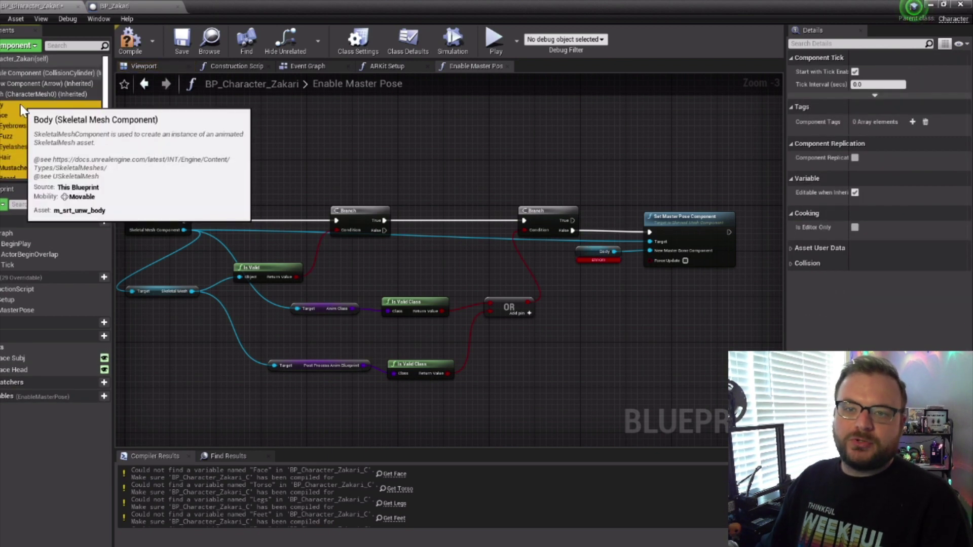
pyautogui.scroll(-3, 7, 114)
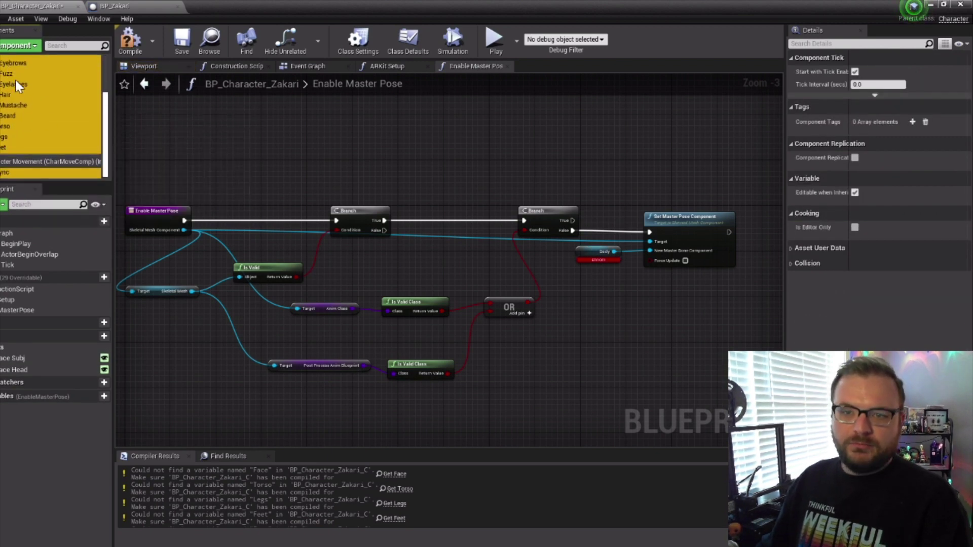
pyautogui.click(130, 47)
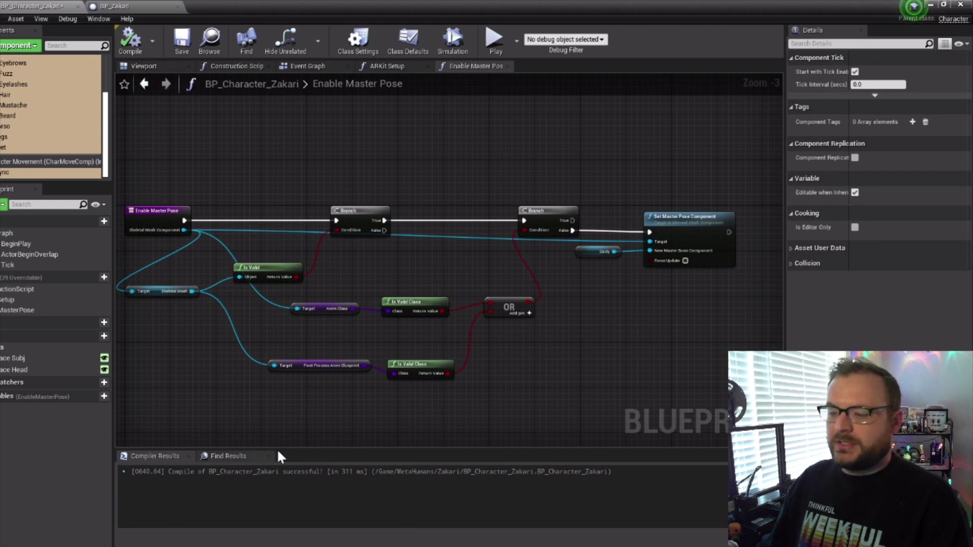
# Lower the Body component inside the capsule in the viewport by setting its Z location to -81.0
pyautogui.click(144, 66)
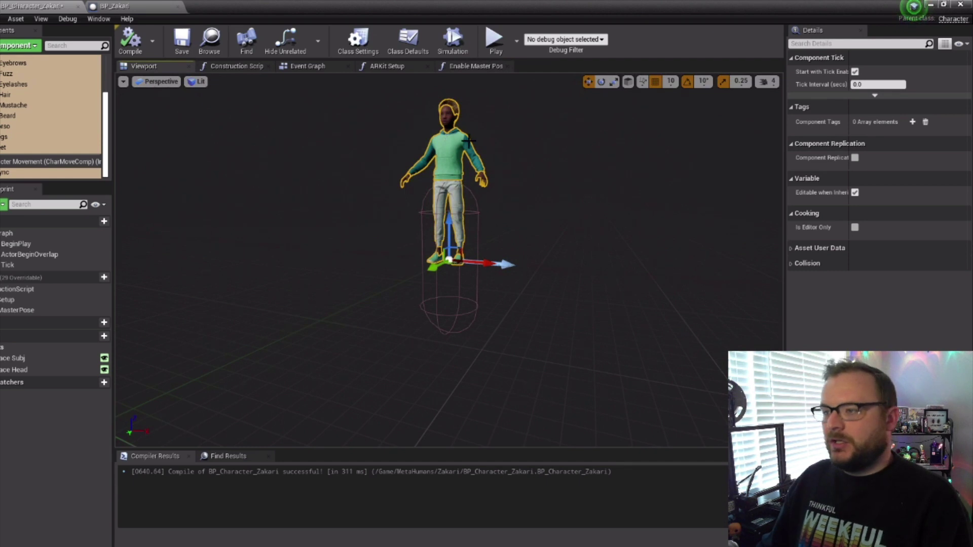
pyautogui.click(451, 138)
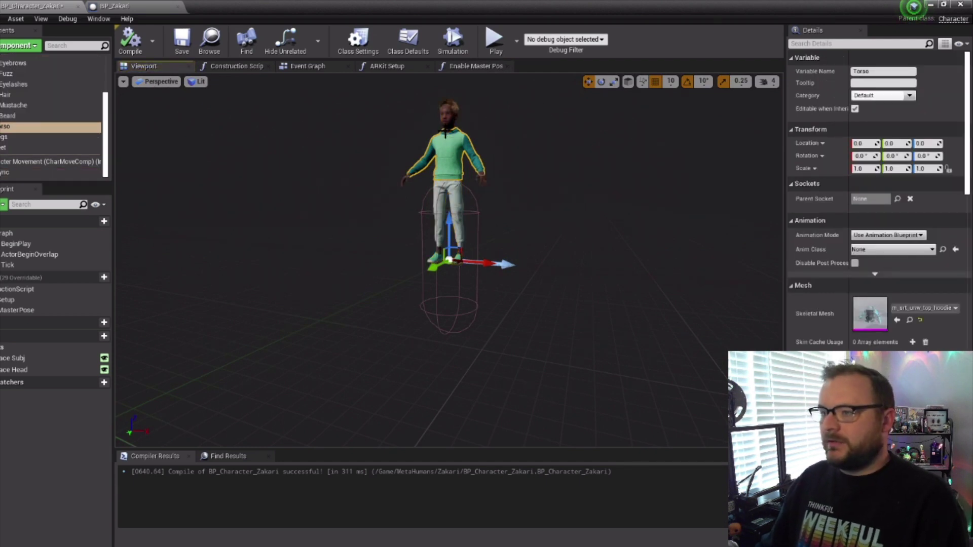
pyautogui.scroll(3, 3, 121)
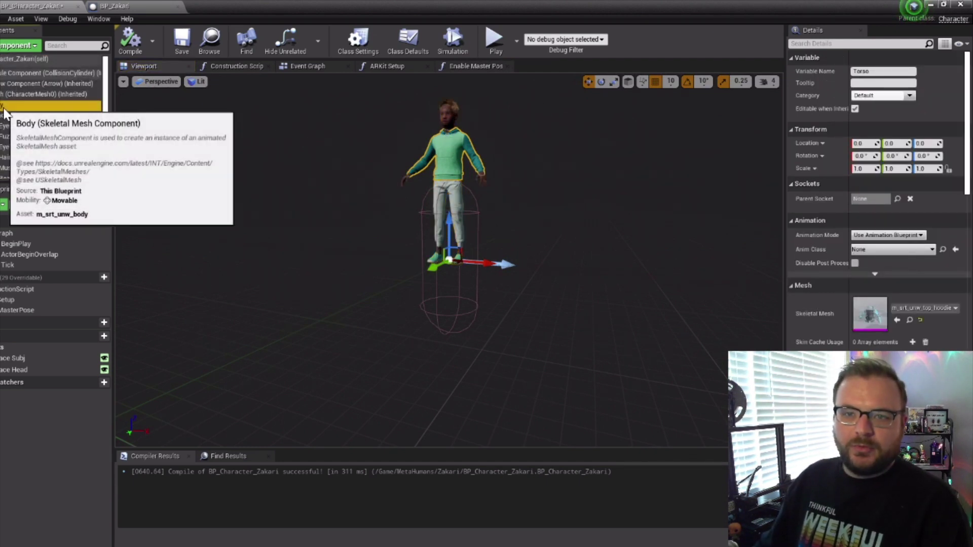
pyautogui.click(4, 105)
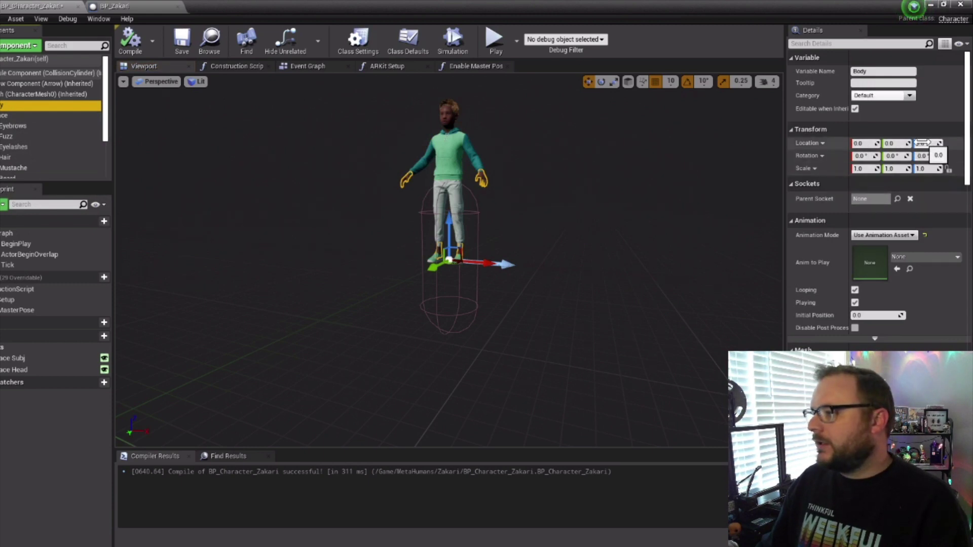
pyautogui.moveTo(922, 143); pyautogui.dragTo(910, 143)
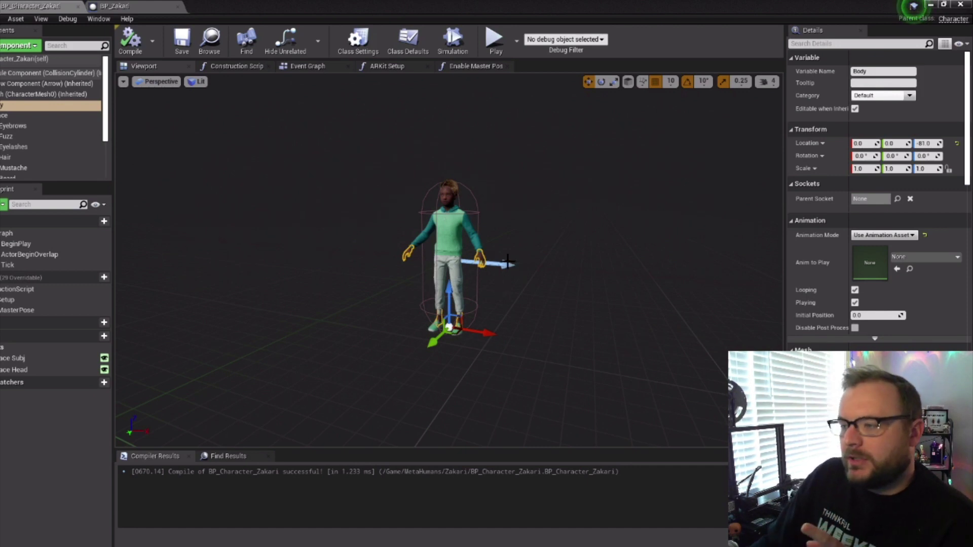
# Set the Body component's Z rotation to 270 degrees so it faces along the capsule's forward arrow
pyautogui.moveTo(447, 233); pyautogui.dragTo(1, 117)
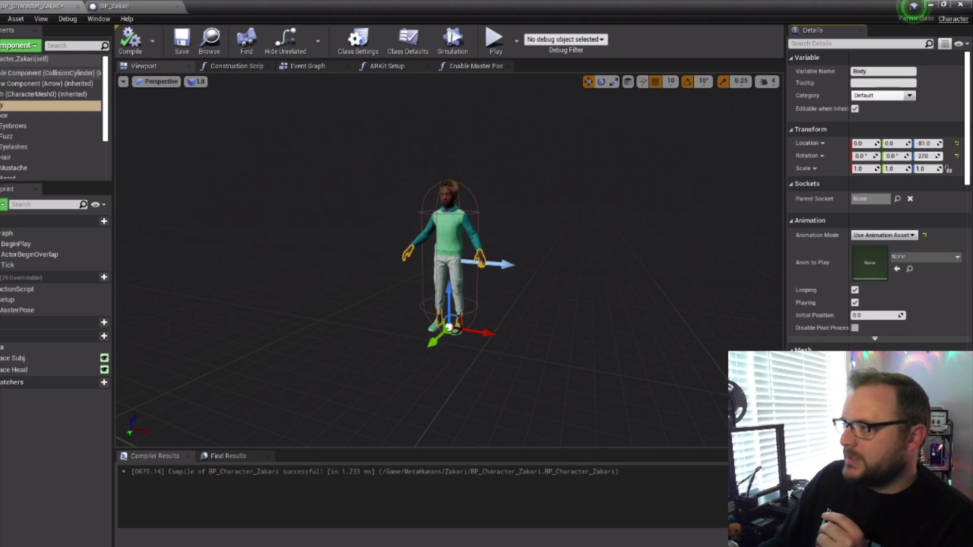
pyautogui.write('270')
pyautogui.press('Return')
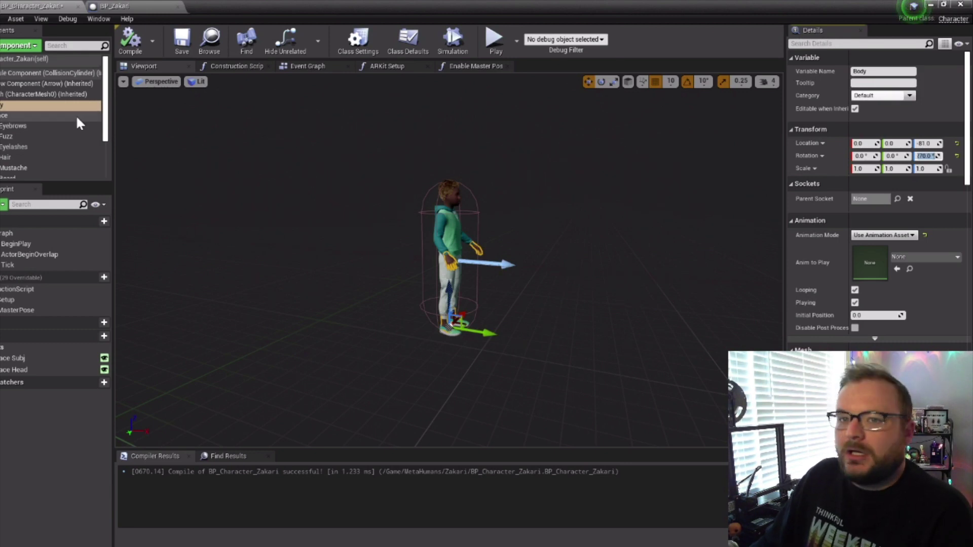
# Add a Camera component to BP_Character_Zakari under Body, keeping the default name
pyautogui.click(10, 47)
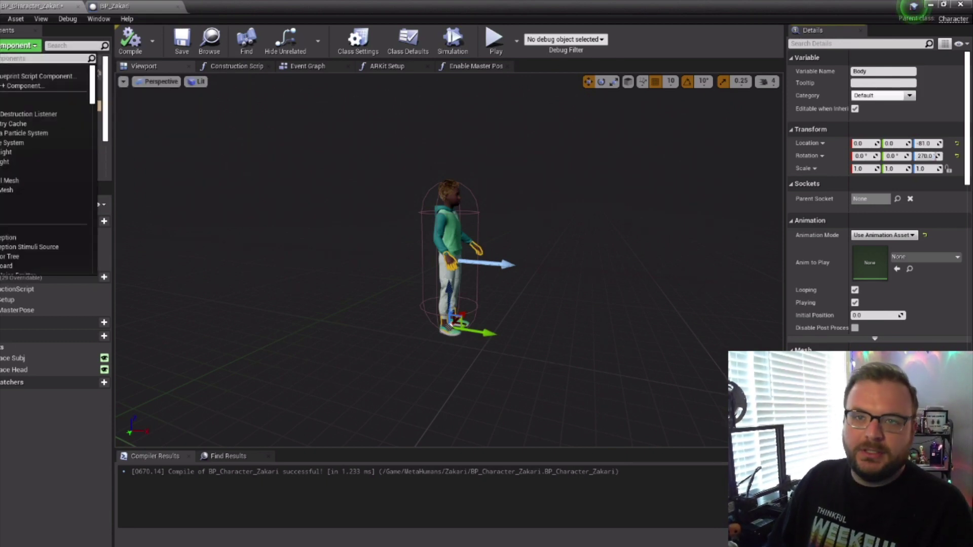
pyautogui.write('cam')
pyautogui.press('Return')
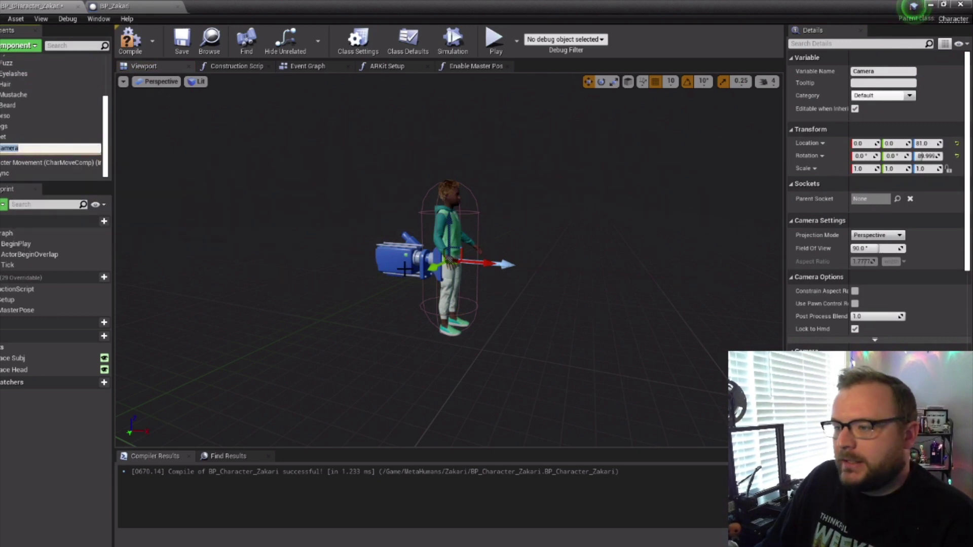
pyautogui.press('Return')
# Raise the camera to Z 151.0 and move it about 200 units behind the character, then compile and save the blueprint
pyautogui.moveTo(449, 226); pyautogui.dragTo(449, 158)
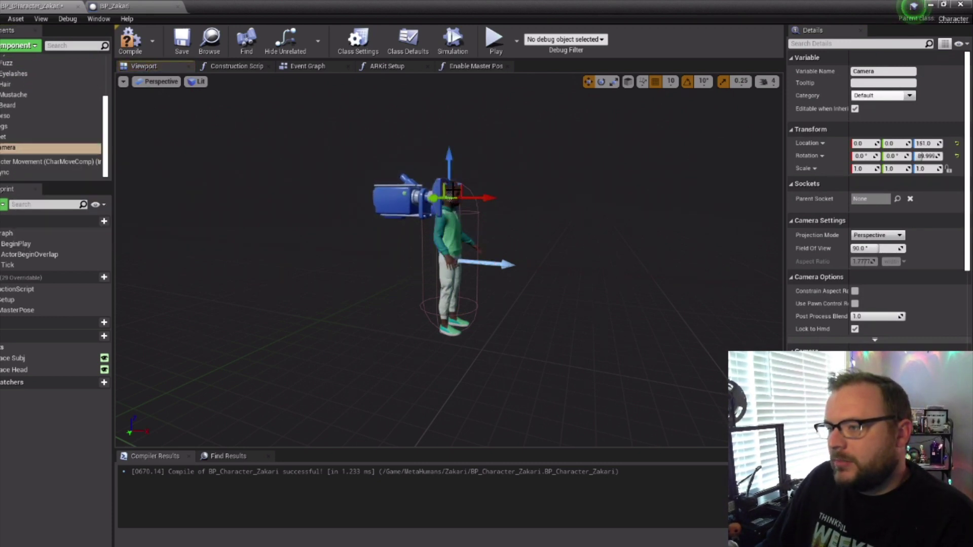
pyautogui.moveTo(469, 198); pyautogui.dragTo(328, 196)
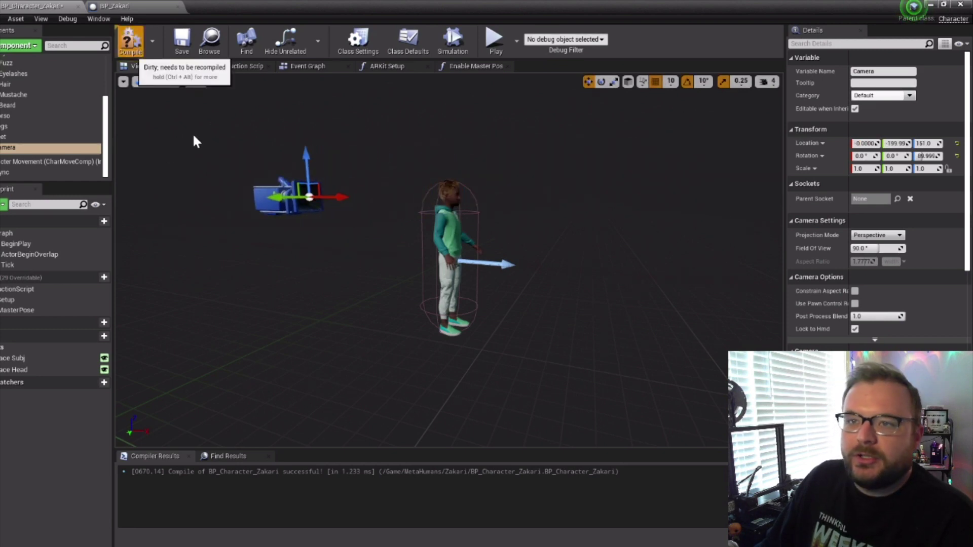
pyautogui.click(184, 43)
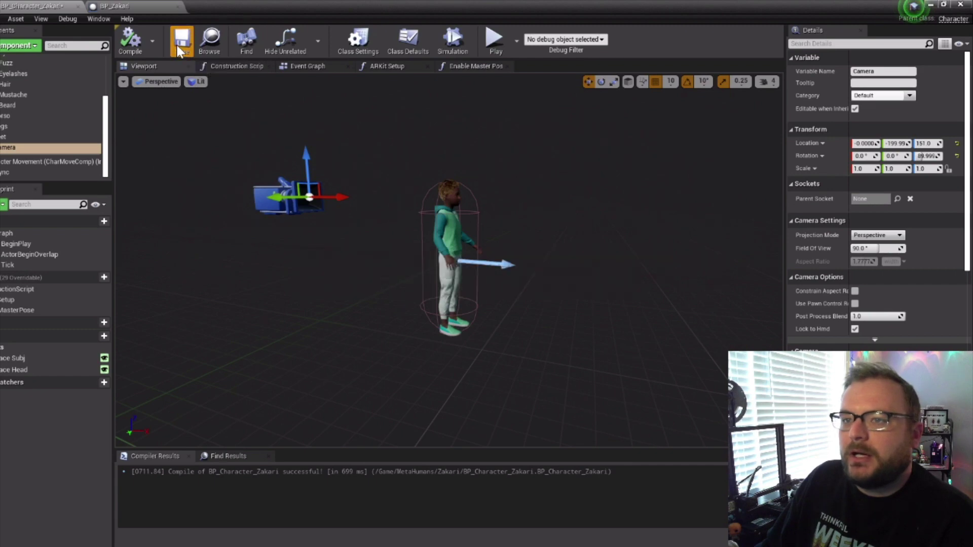
# Close the blueprint editor and place BP_Character_Zakari in the level beside the Third Person floor text
pyautogui.click(960, 4)
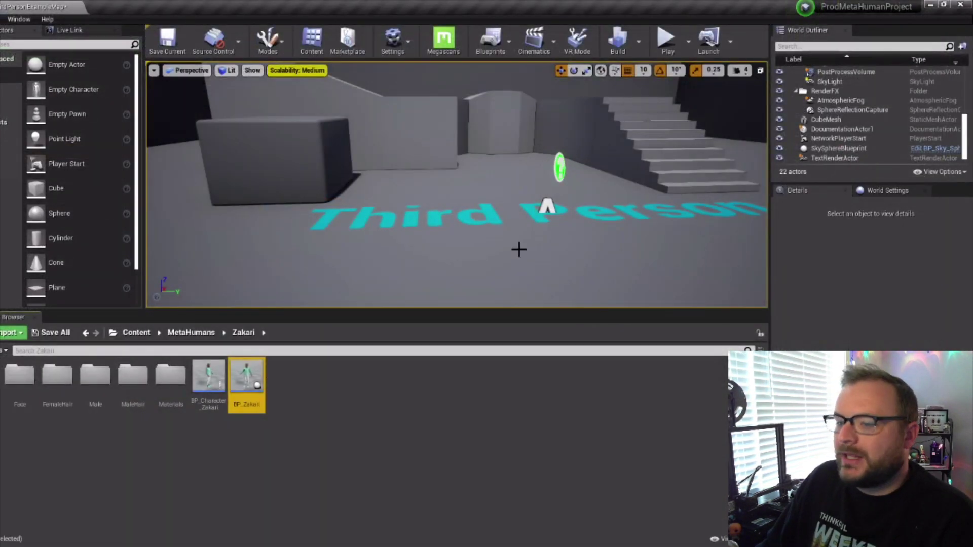
pyautogui.moveTo(206, 382); pyautogui.dragTo(339, 235)
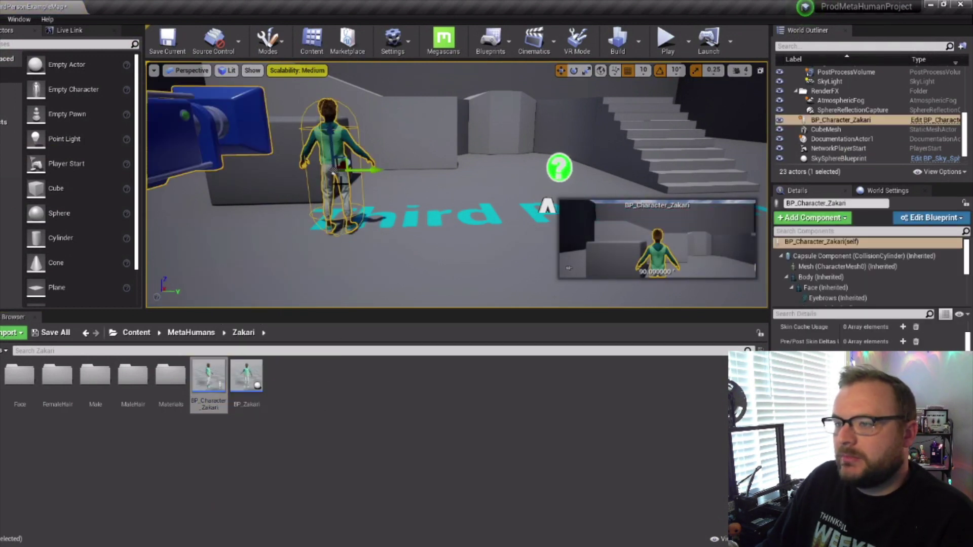
pyautogui.moveTo(460, 187); pyautogui.dragTo(392, 141, button='right')
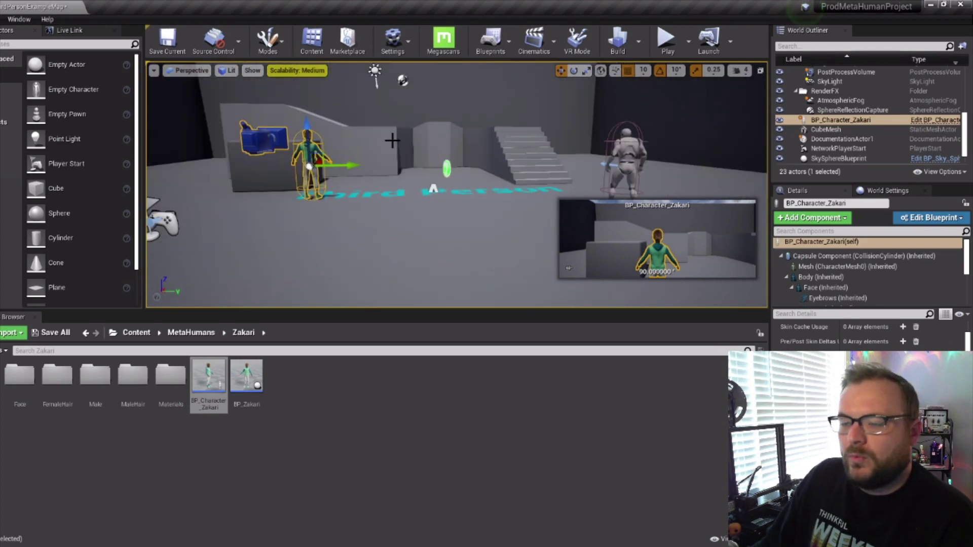
# Reopen BP_Character_Zakari, then open the ThirdPersonCharacter blueprint from the ThirdPersonBP folder and show its Event Graph
pyautogui.doubleClick(209, 374)
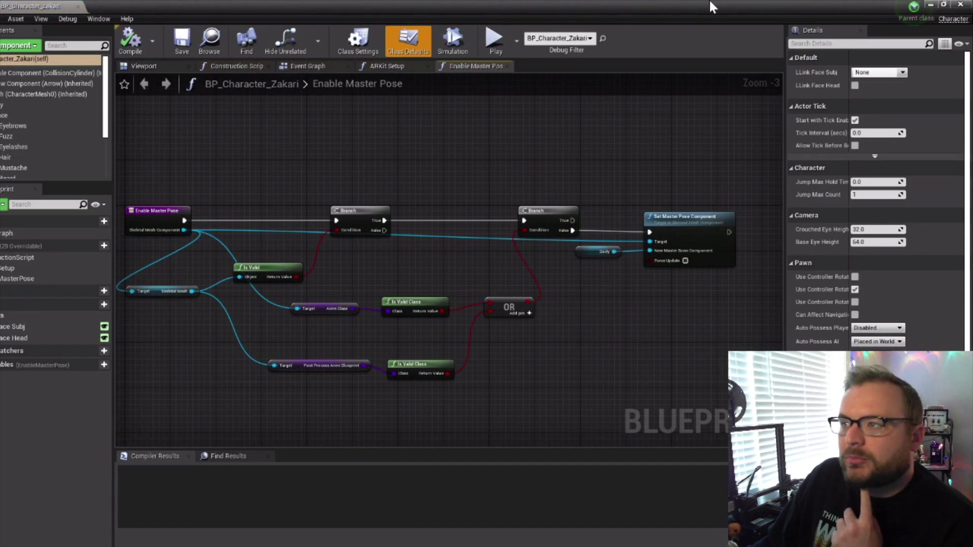
pyautogui.click(930, 5)
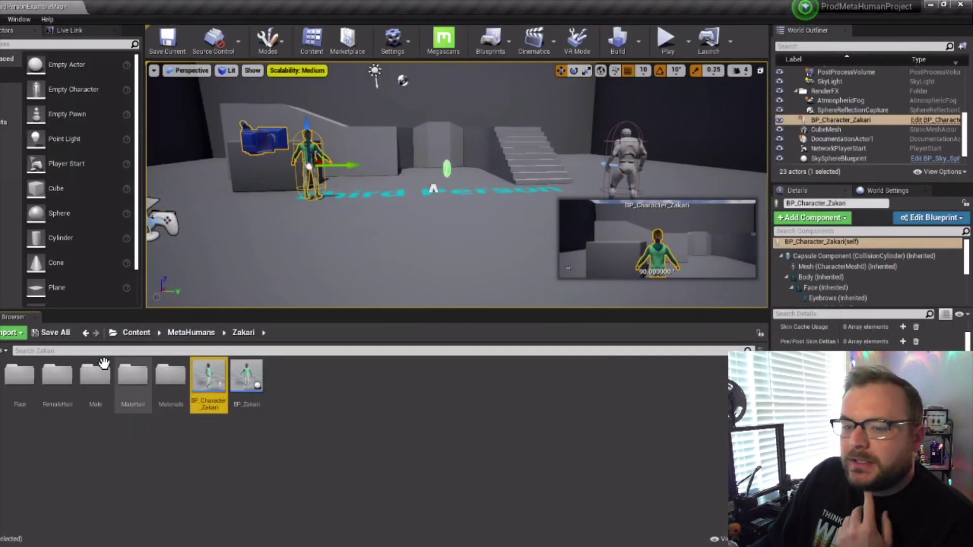
pyautogui.click(136, 332)
pyautogui.doubleClick(171, 377)
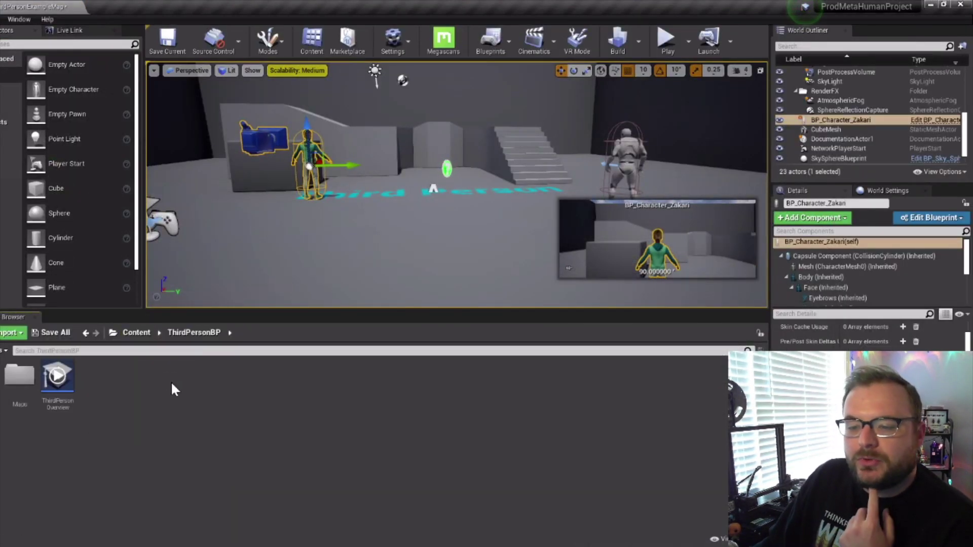
pyautogui.doubleClick(20, 374)
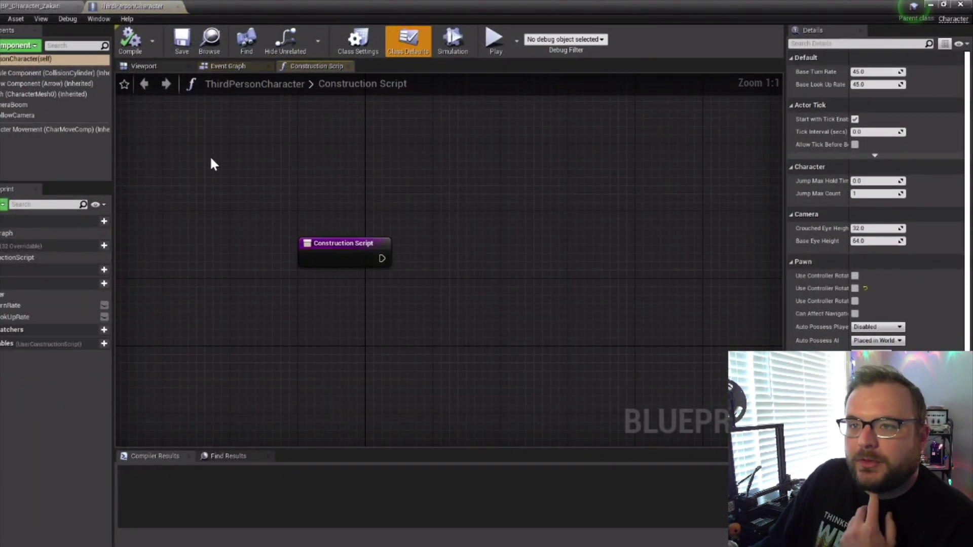
pyautogui.click(220, 70)
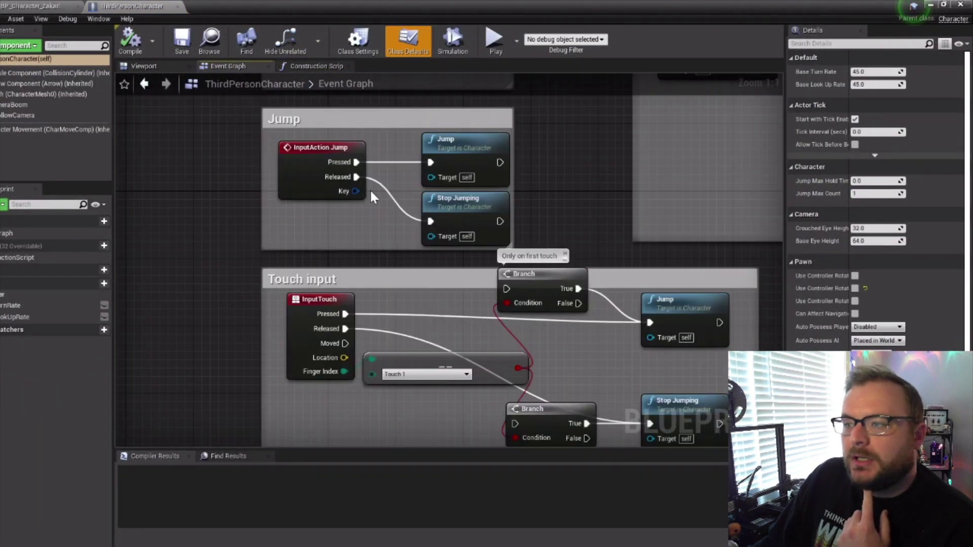
# Select and copy all input node groups in ThirdPersonCharacter's Event Graph, from Gamepad input through Touch input
pyautogui.scroll(-6, 560, 215)
pyautogui.moveTo(588, 299); pyautogui.dragTo(554, 340, button='right')
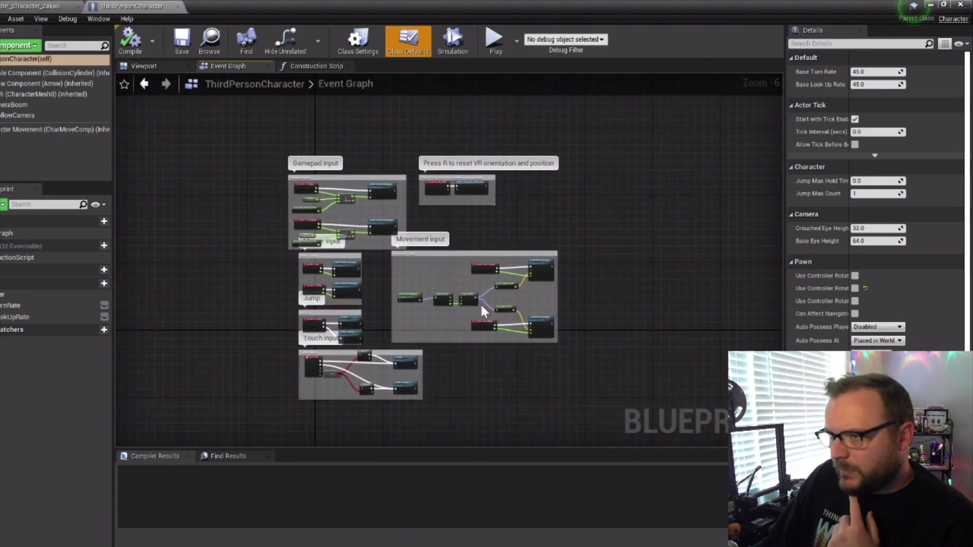
pyautogui.moveTo(256, 143); pyautogui.dragTo(538, 421)
pyautogui.moveTo(597, 396); pyautogui.dragTo(597, 396)
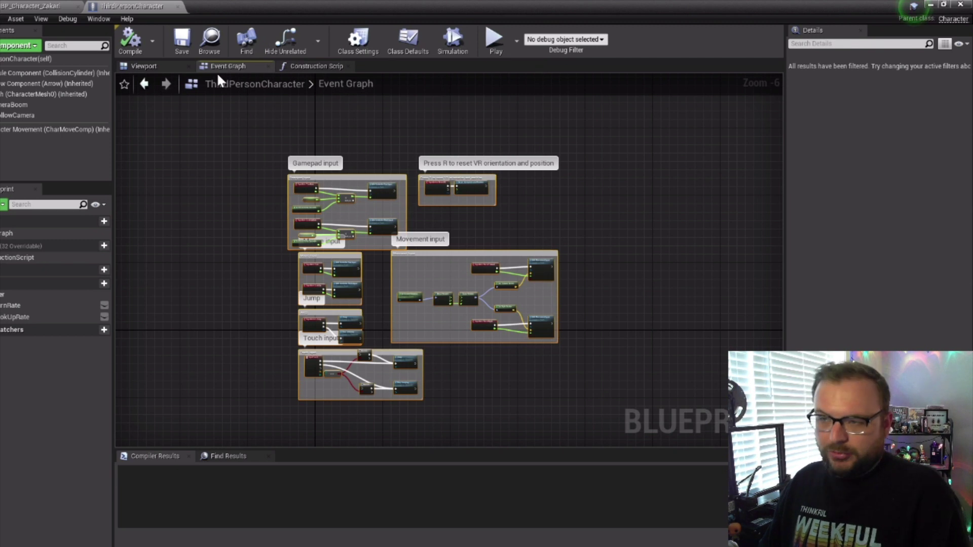
# Paste the copied input nodes into BP_Character_Zakari's Event Graph, position them below the existing logic, and compile
pyautogui.click(35, 6)
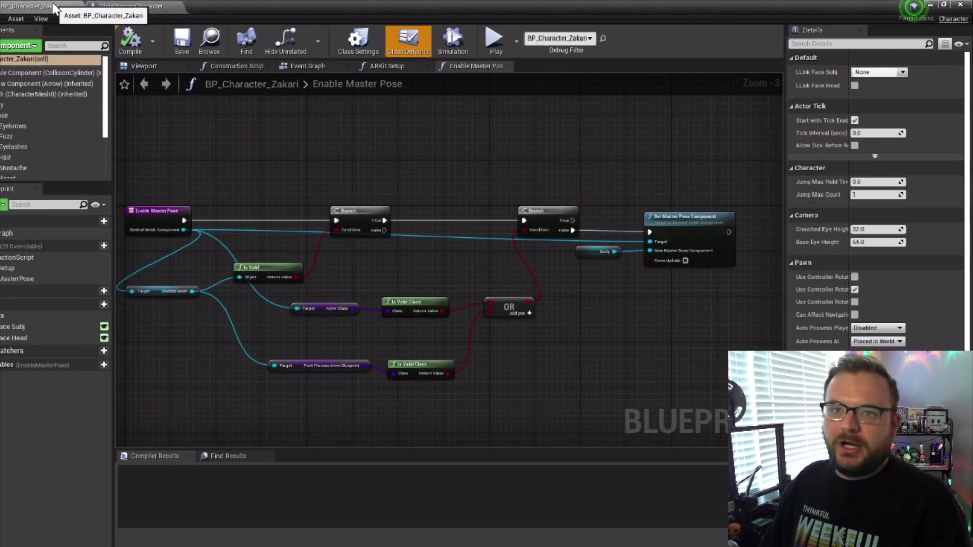
pyautogui.scroll(-3, 290, 192)
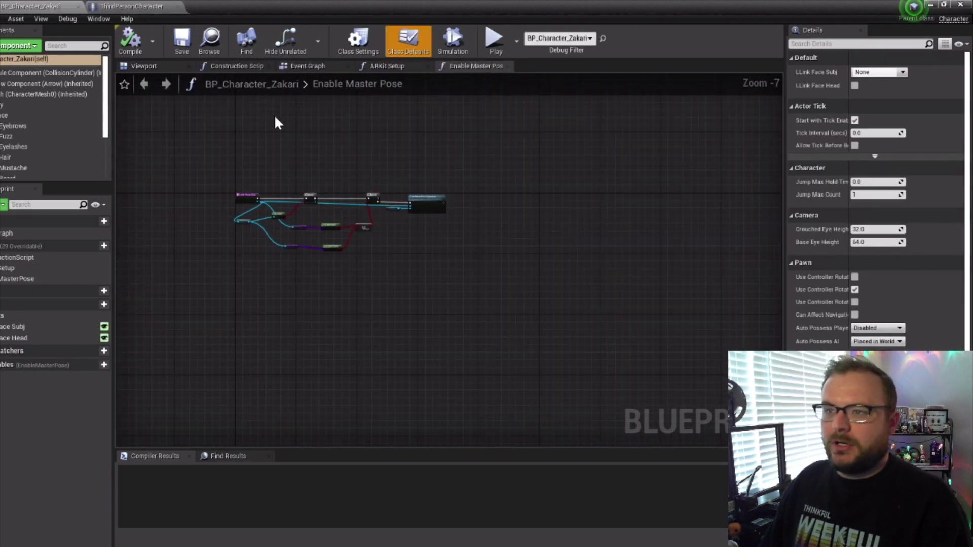
pyautogui.click(324, 67)
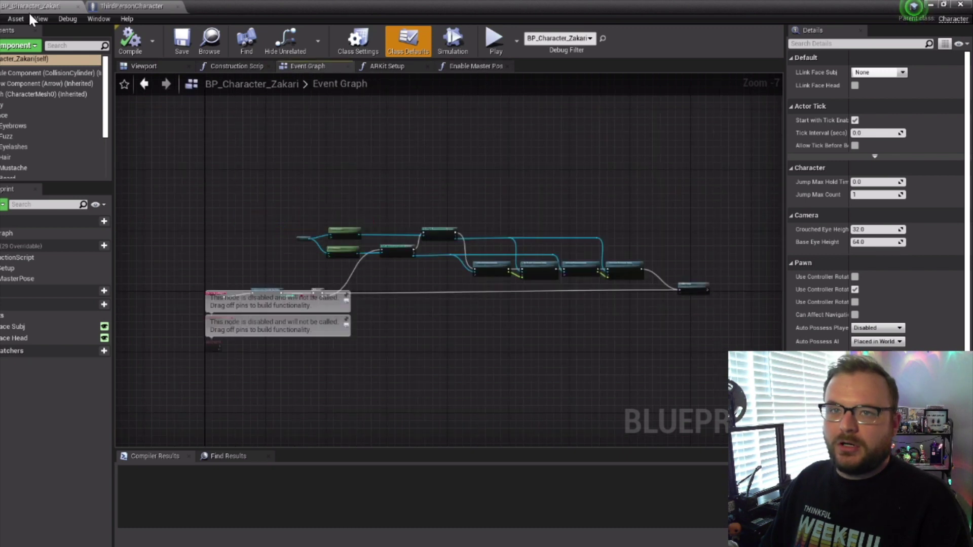
pyautogui.moveTo(394, 332); pyautogui.dragTo(349, 234, button='right')
pyautogui.hotkey('ctrl', 'v')
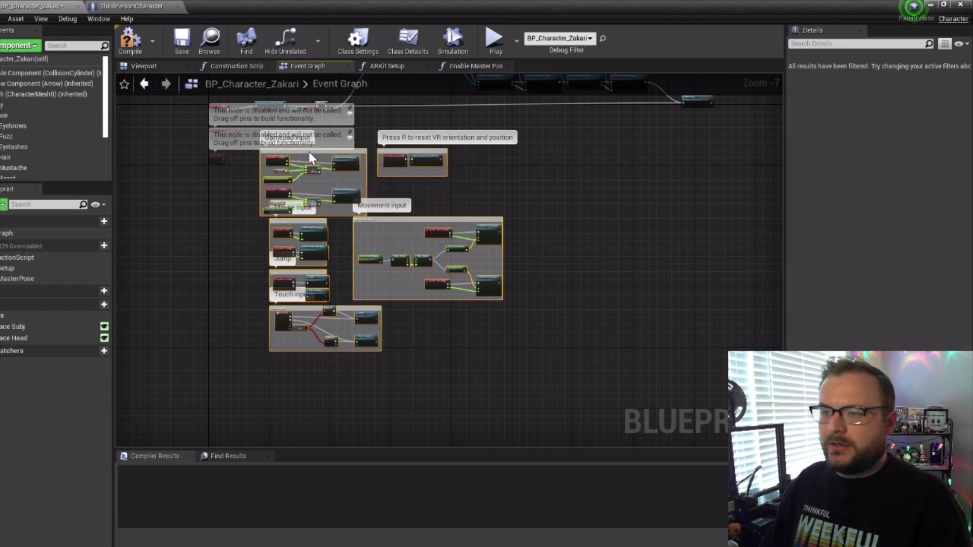
pyautogui.moveTo(396, 215); pyautogui.dragTo(458, 238)
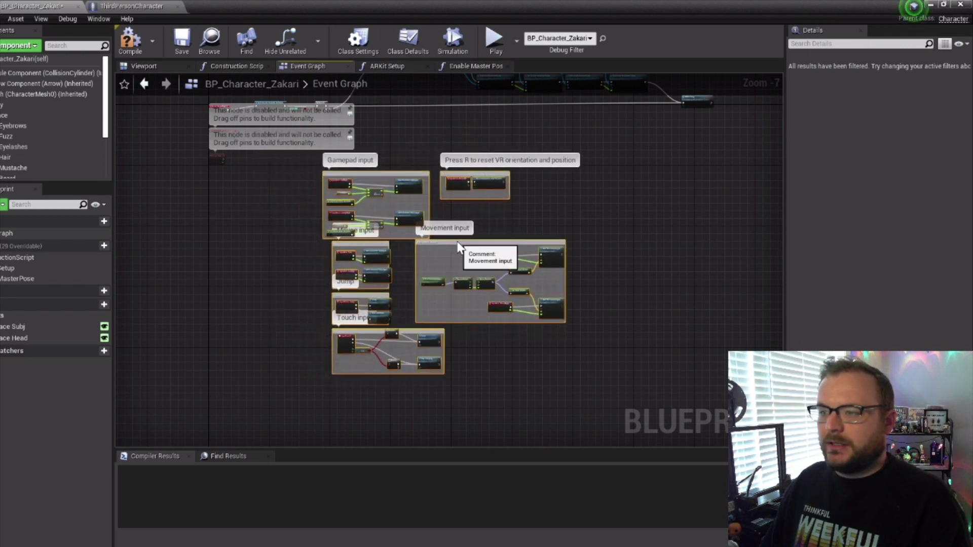
pyautogui.click(238, 206)
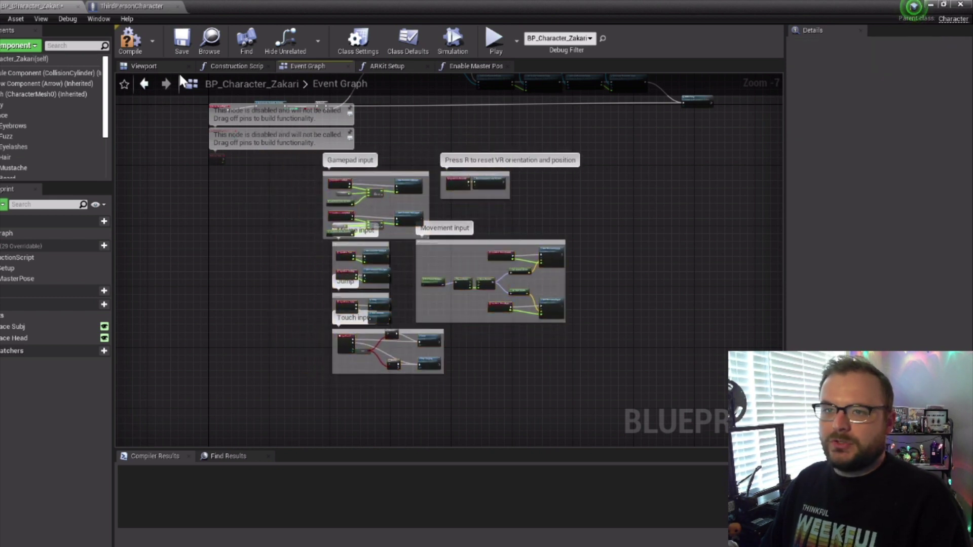
pyautogui.click(127, 50)
# Copy the BaseTurnRate variable from ThirdPersonCharacter and paste it into BP_Character_Zakari's variables
pyautogui.click(123, 4)
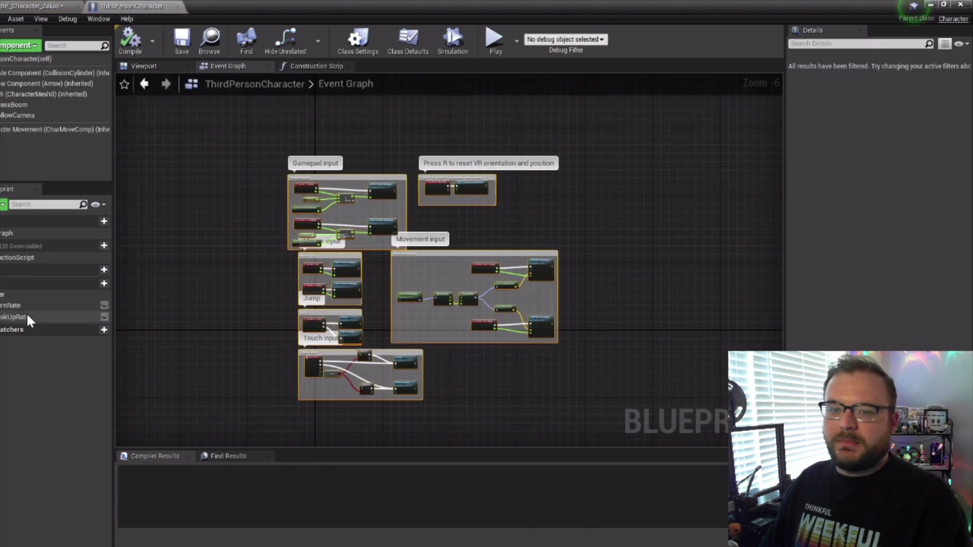
pyautogui.click(10, 305)
pyautogui.rightClick(10, 305)
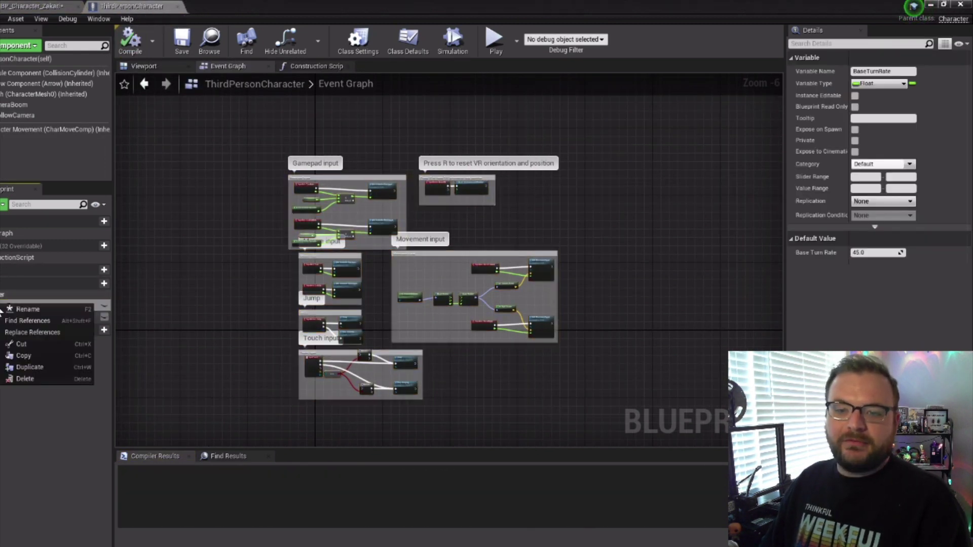
pyautogui.click(23, 356)
pyautogui.click(37, 7)
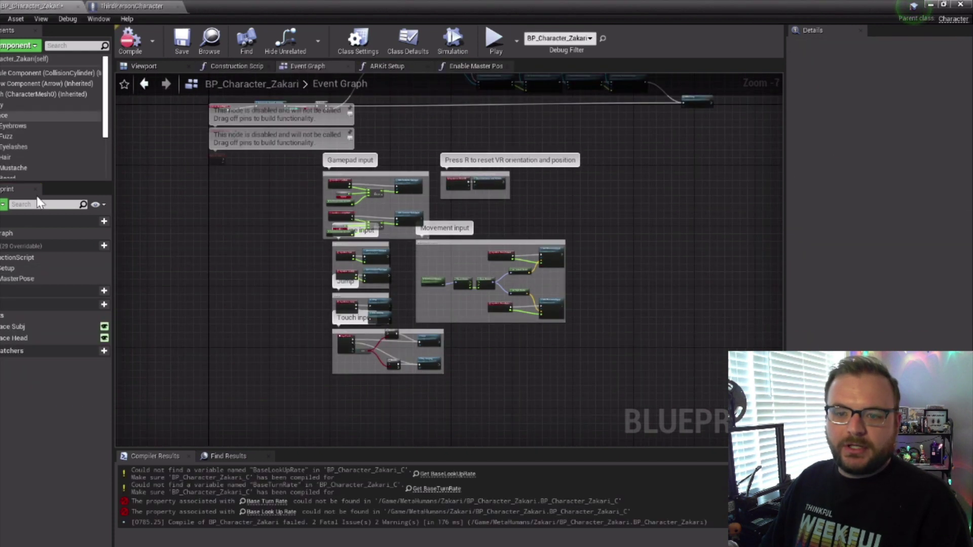
pyautogui.rightClick(11, 310)
pyautogui.click(28, 329)
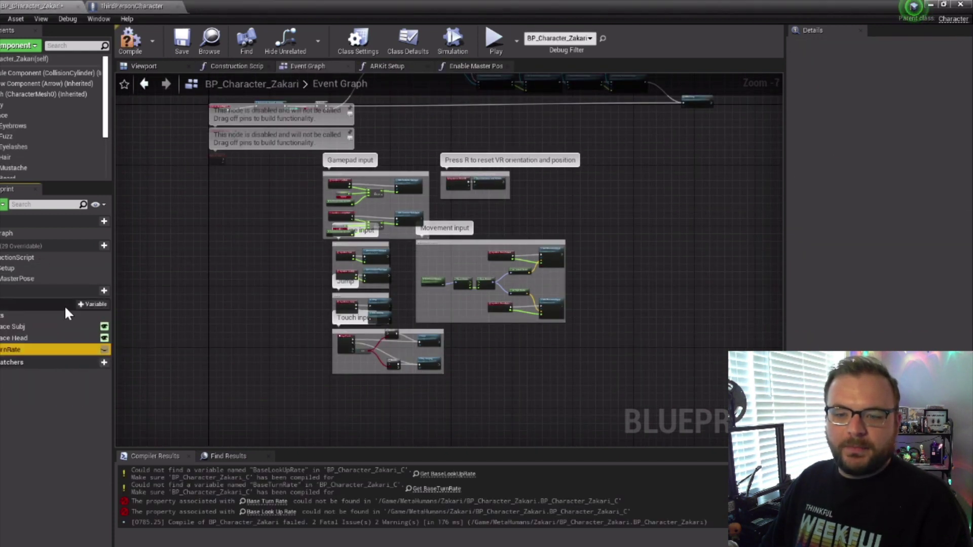
# Copy the BaseLookUpRate variable from ThirdPersonCharacter and paste it into BP_Character_Zakari's variables
pyautogui.click(117, 4)
pyautogui.rightClick(7, 318)
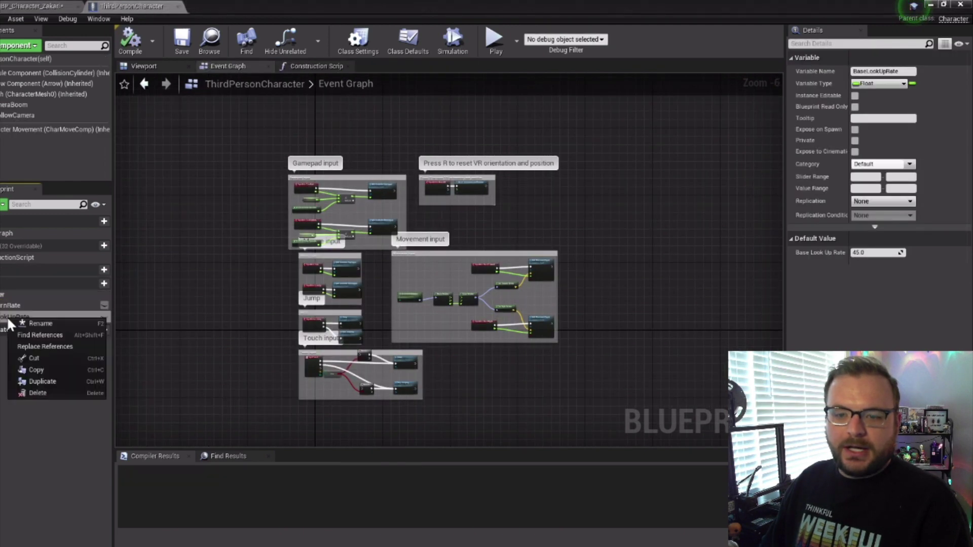
pyautogui.click(23, 370)
pyautogui.click(37, 6)
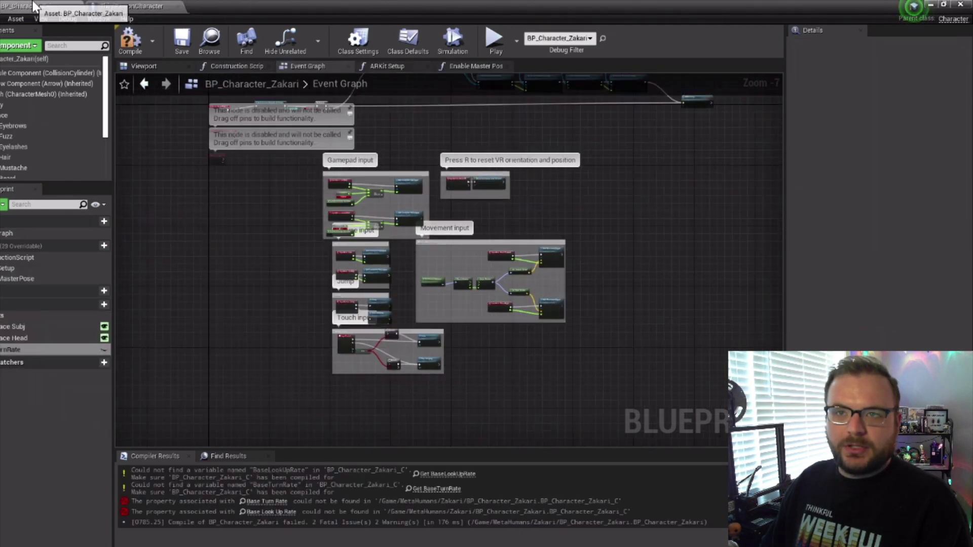
pyautogui.rightClick(19, 306)
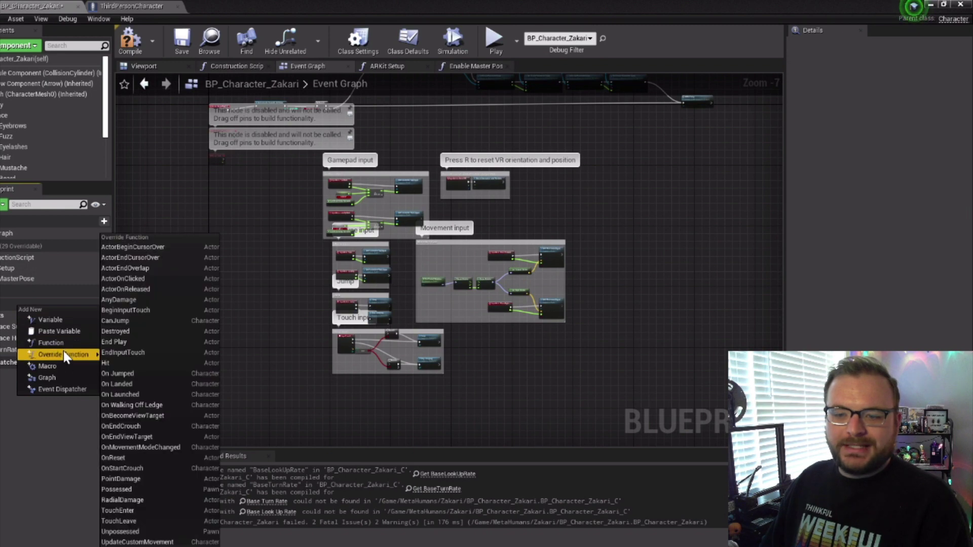
pyautogui.click(58, 329)
# Check ThirdPersonCharacter for remaining variables, then compile BP_Character_Zakari, review its combined Event Graph, and save the blueprint
pyautogui.click(152, 6)
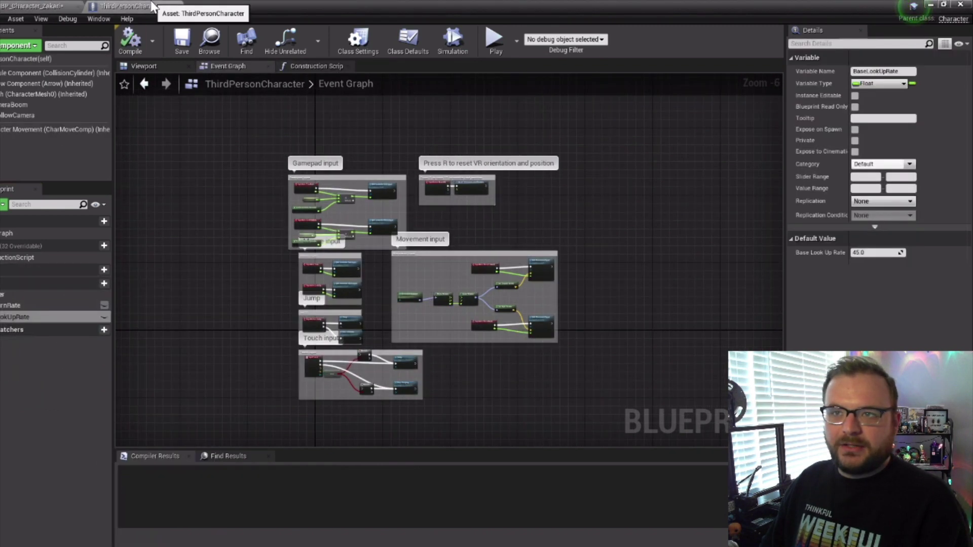
pyautogui.click(37, 6)
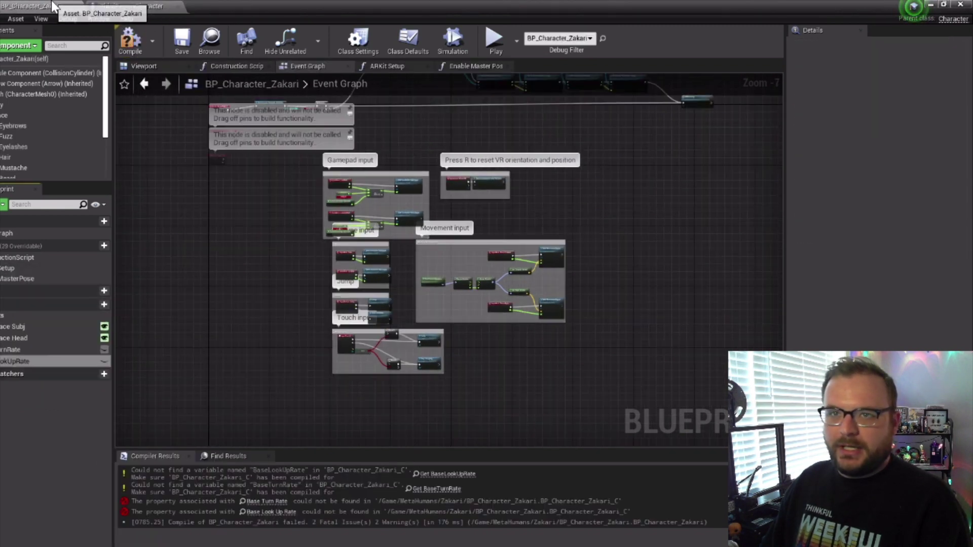
pyautogui.click(146, 56)
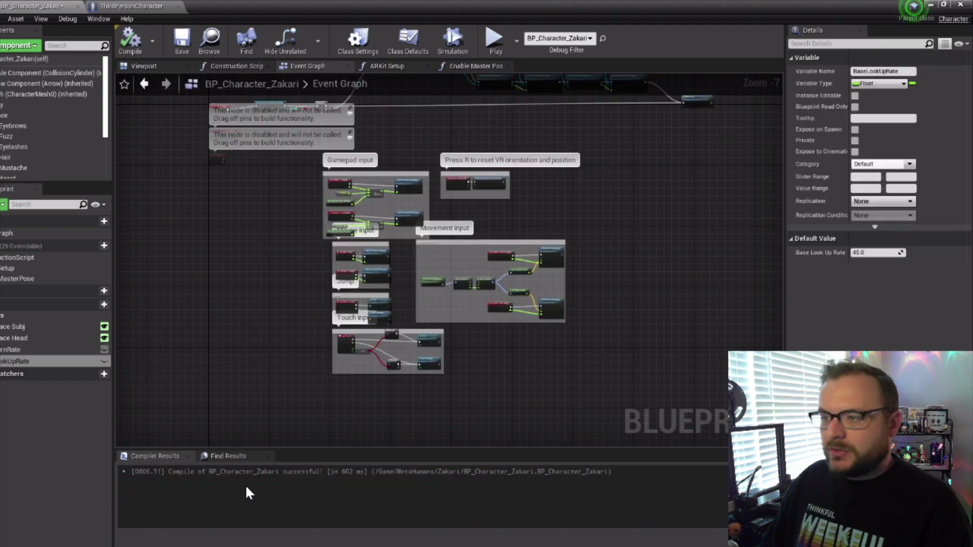
pyautogui.moveTo(268, 186); pyautogui.dragTo(256, 295, button='right')
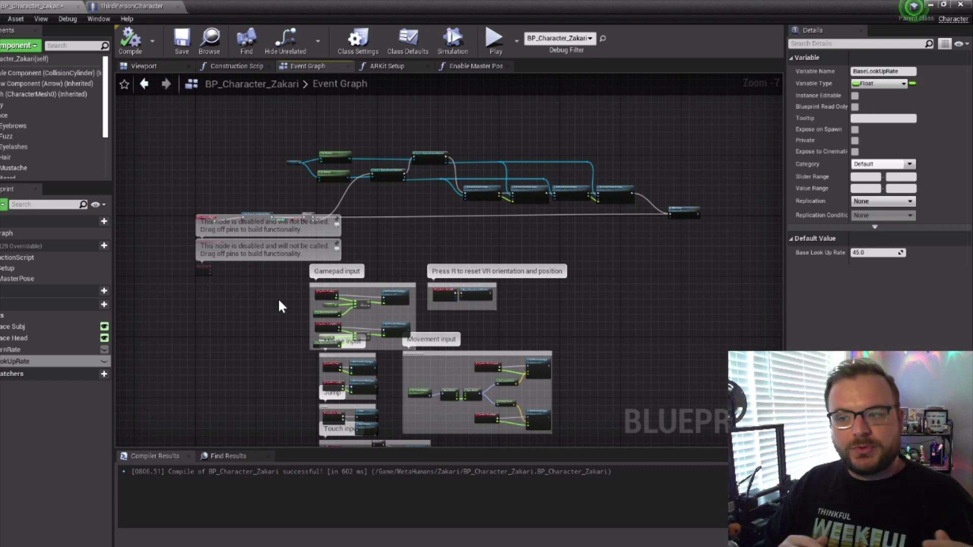
pyautogui.click(135, 47)
pyautogui.click(179, 47)
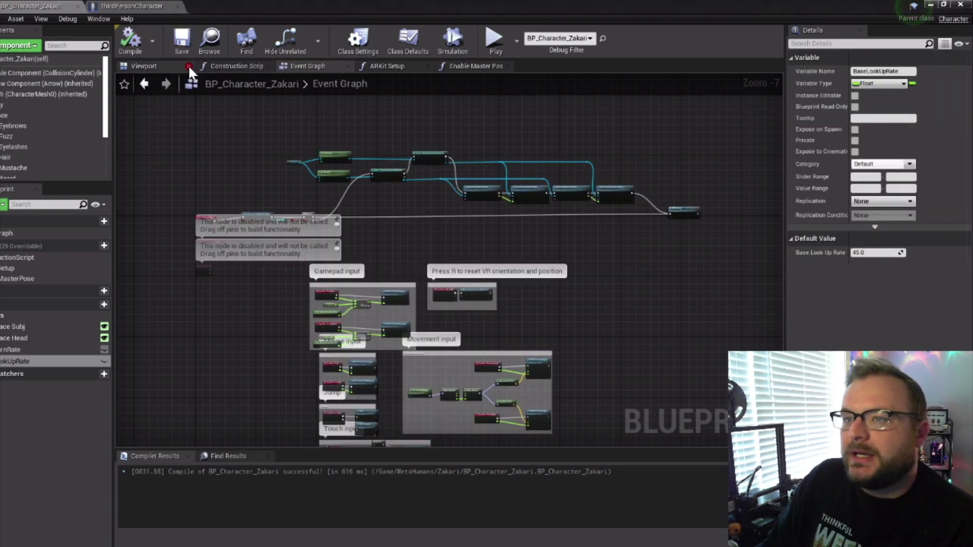
# Close the blueprint editor and delete the ThirdPersonCharacter mannequin from the level
pyautogui.click(959, 6)
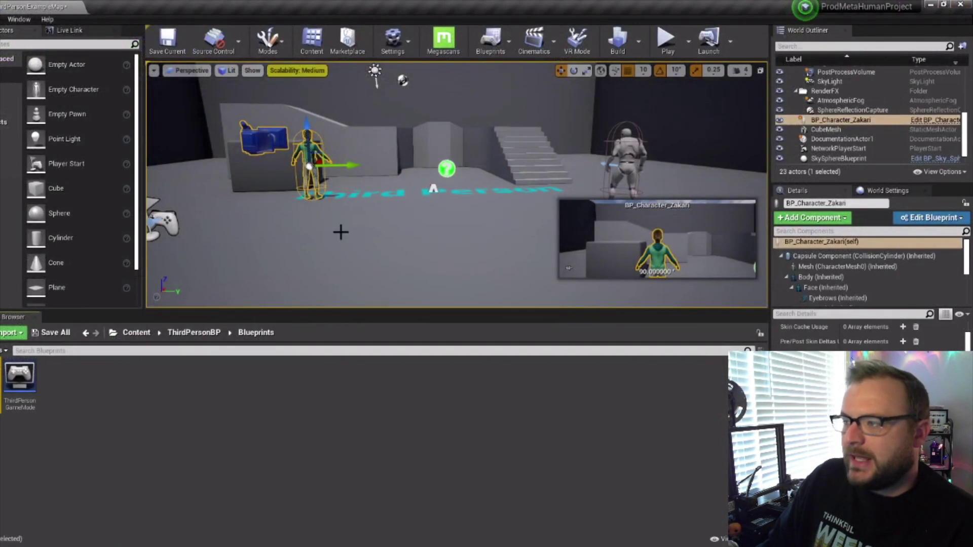
pyautogui.click(625, 142)
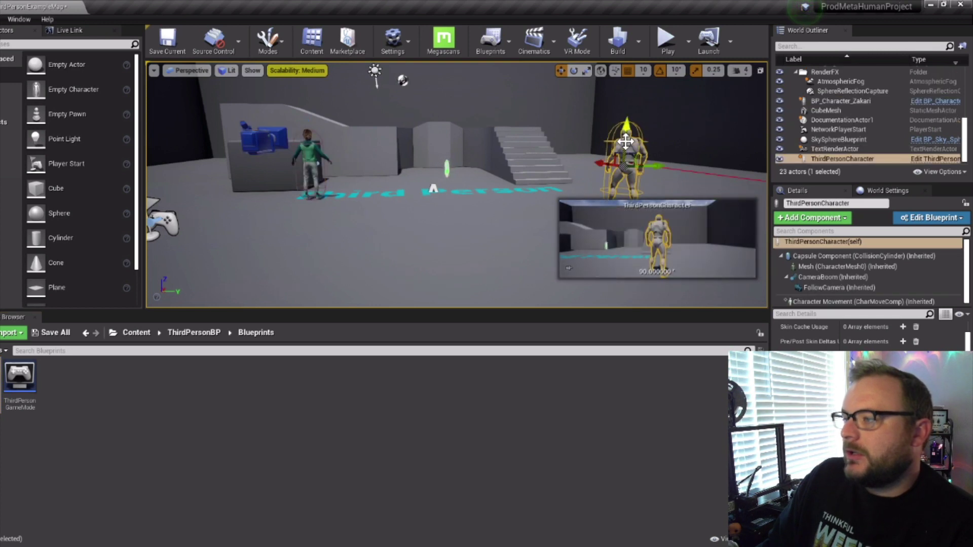
pyautogui.press('Delete')
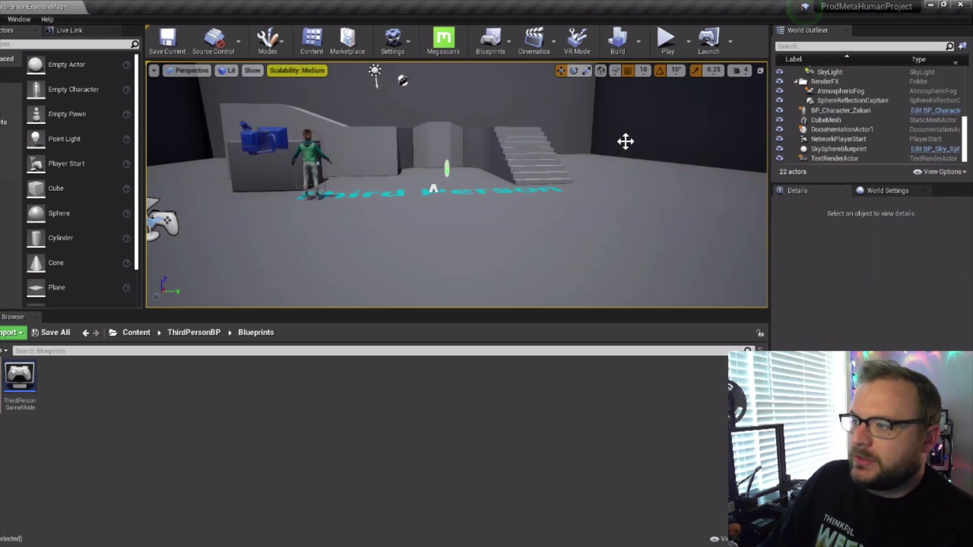
pyautogui.click(302, 223)
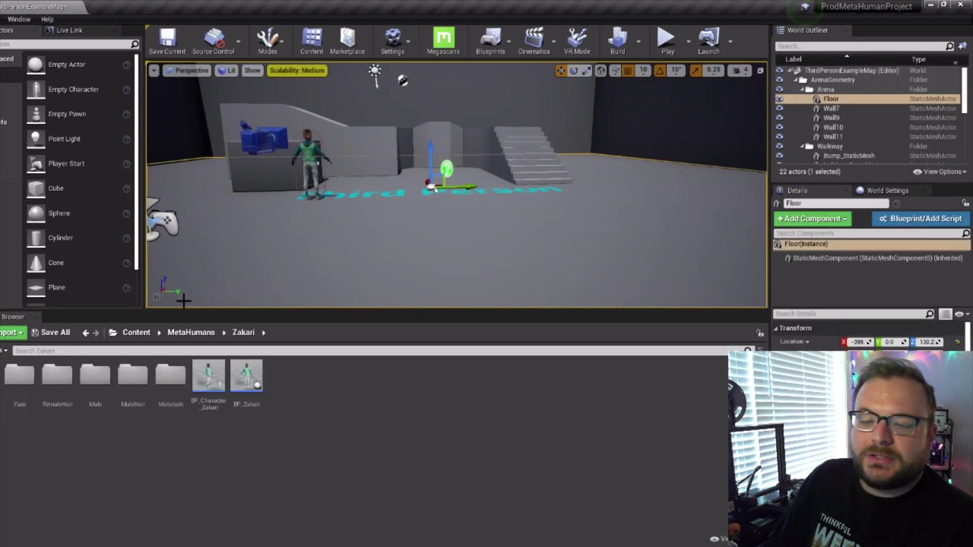
# Start a duplicate-and-retarget of ThirdPerson_AnimBP from the Mannequin Animations folder, choosing the metahuman_base_skel skeleton as the target
pyautogui.click(136, 333)
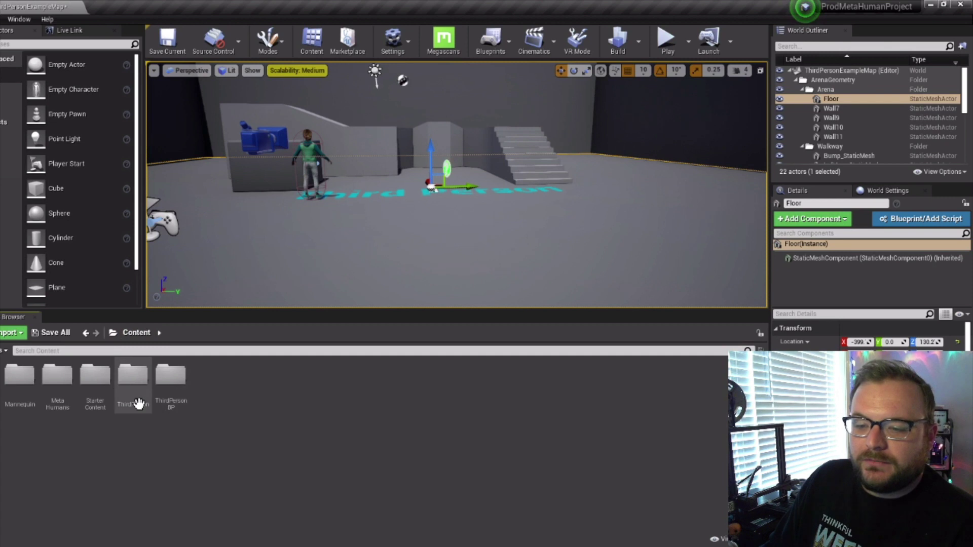
pyautogui.doubleClick(23, 377)
pyautogui.doubleClick(27, 378)
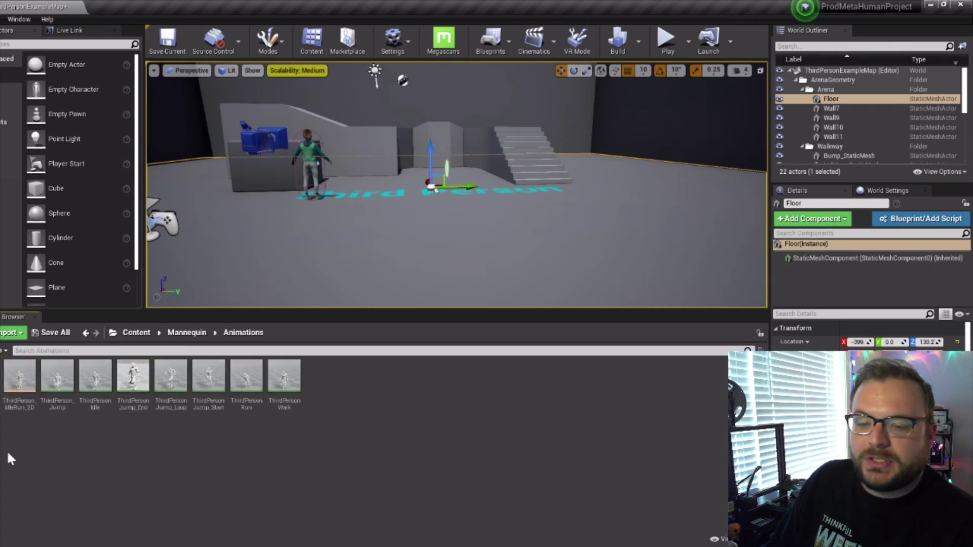
pyautogui.moveTo(274, 380)
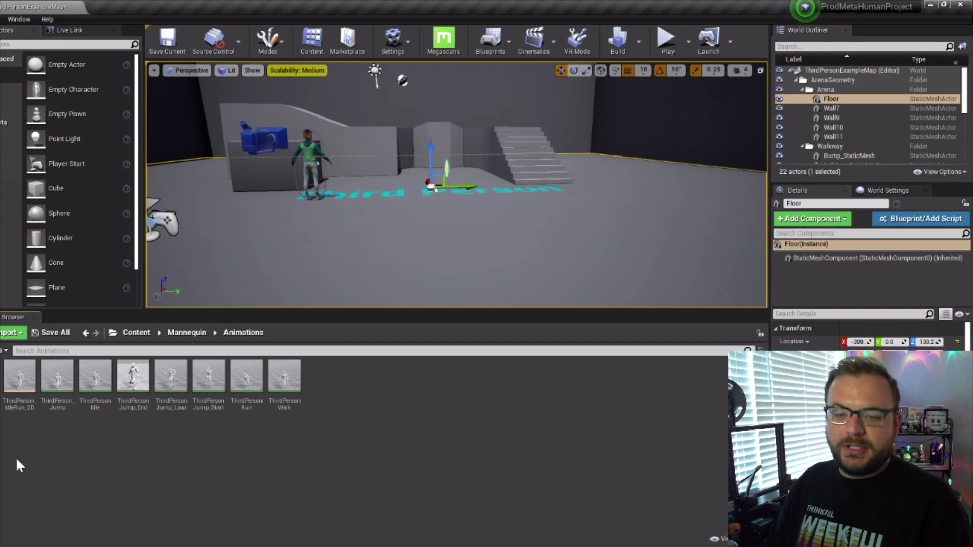
pyautogui.rightClick(13, 386)
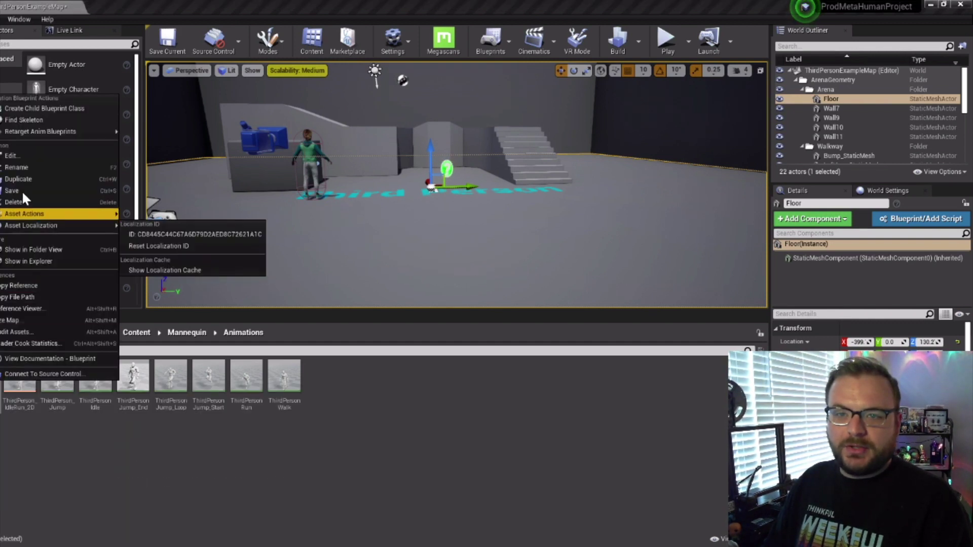
pyautogui.moveTo(50, 131)
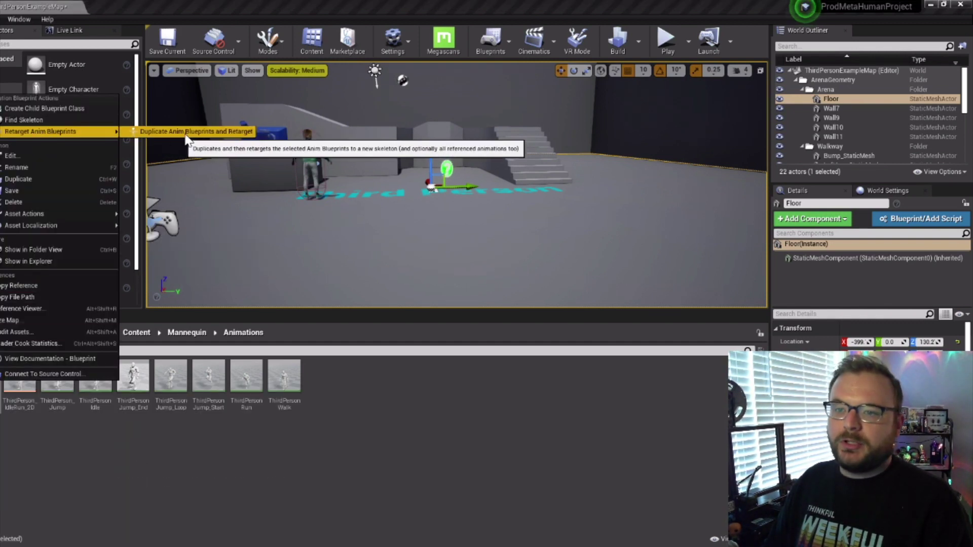
pyautogui.click(233, 132)
pyautogui.click(238, 203)
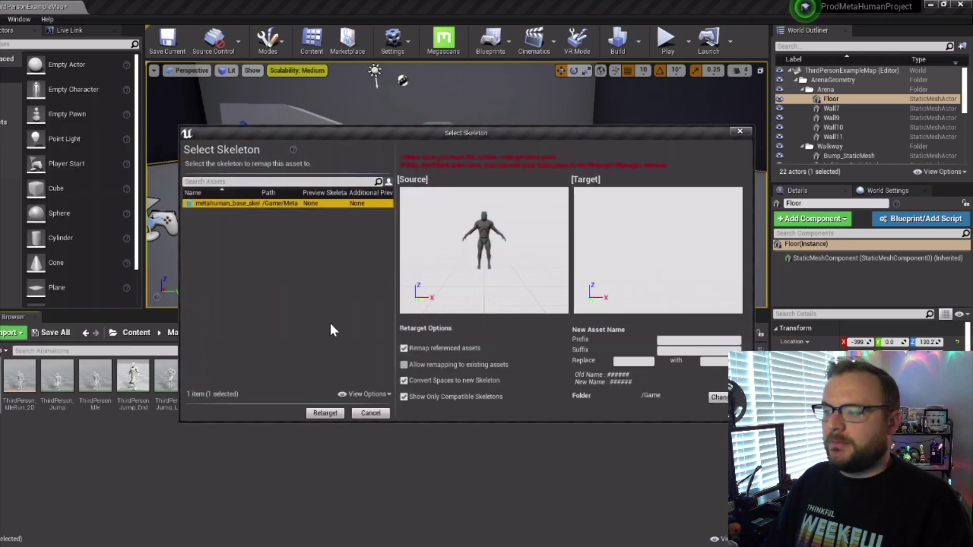
# Set the output folder to /Game/MetaHumans/Zakari and retarget the animation blueprint with its referenced animations
pyautogui.click(719, 397)
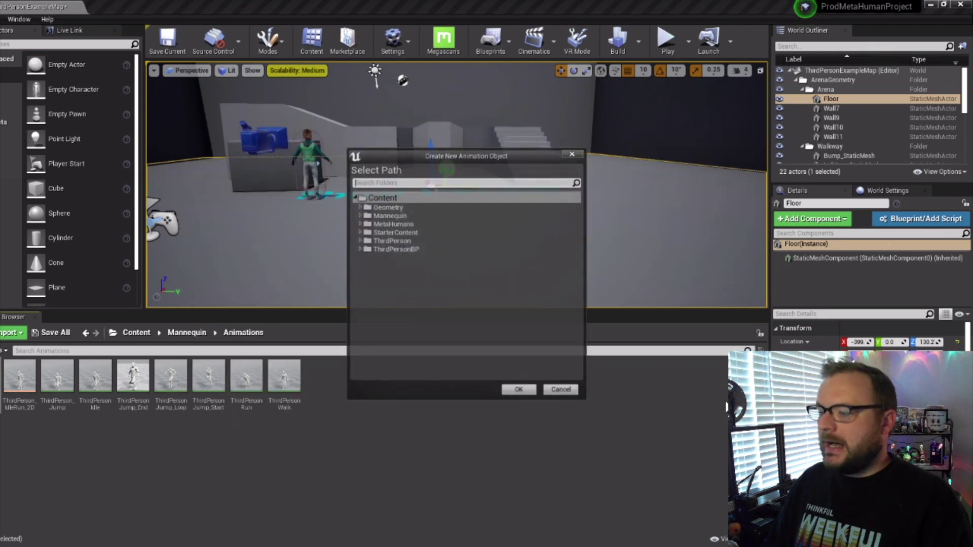
pyautogui.click(358, 224)
pyautogui.click(387, 240)
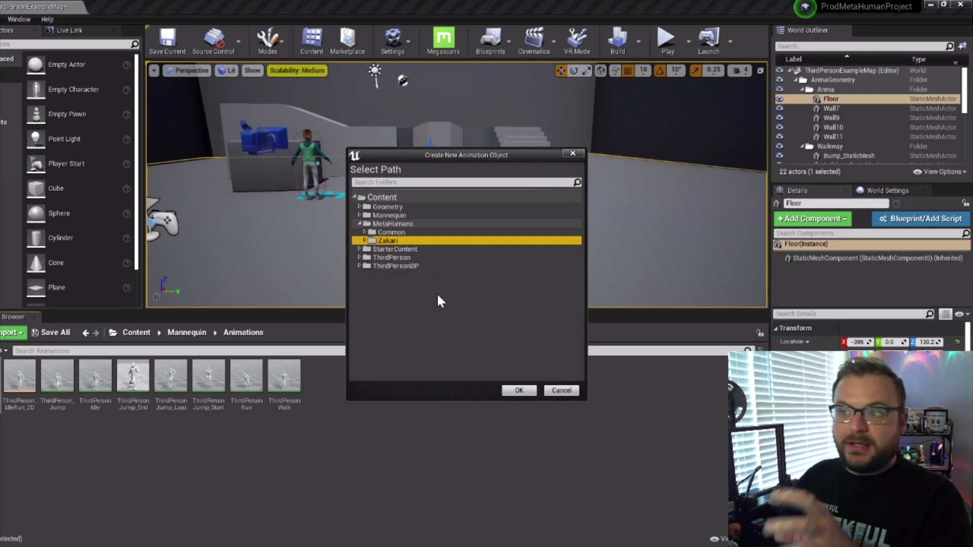
pyautogui.click(526, 389)
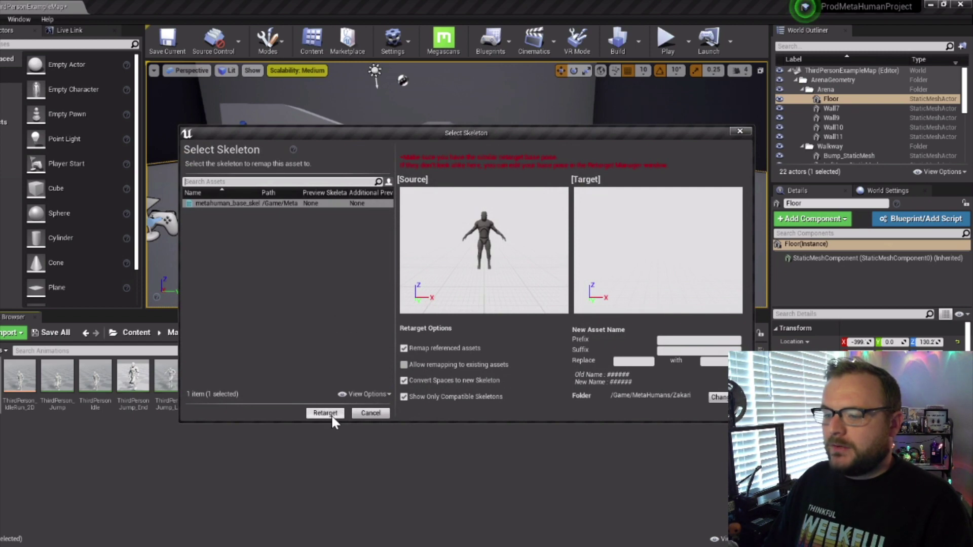
pyautogui.click(331, 415)
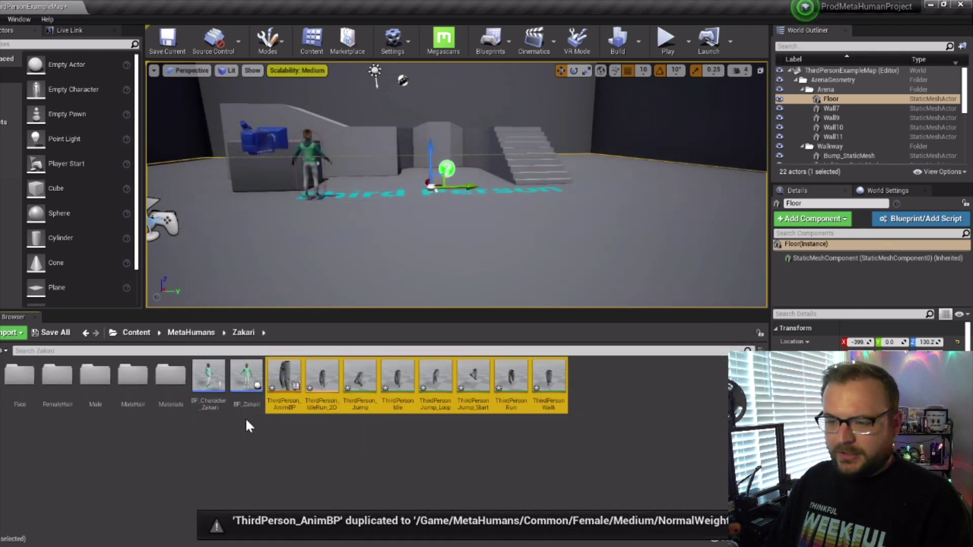
pyautogui.click(324, 477)
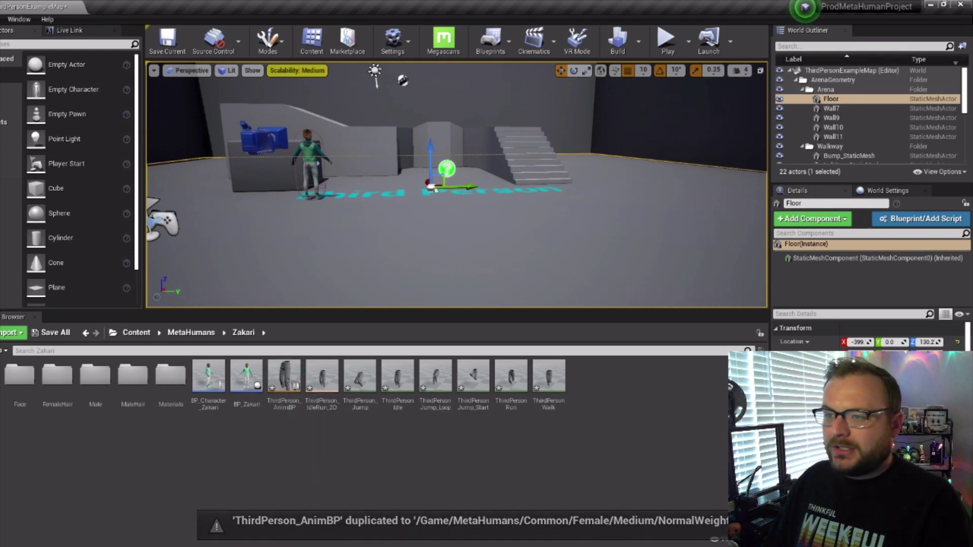
# Set the animation mode of the placed BP_Character_Zakari's Body component to Use Animation Blueprint
pyautogui.click(330, 163)
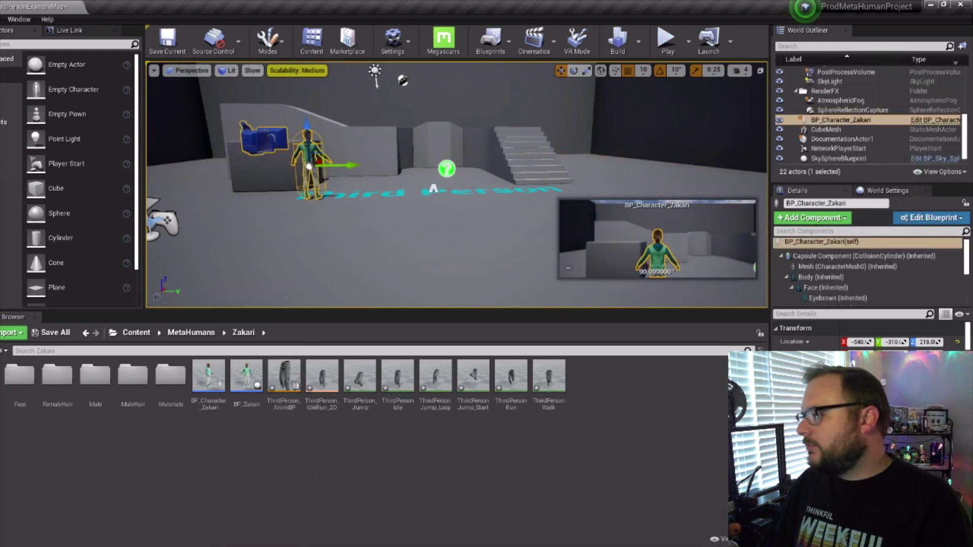
pyautogui.click(821, 277)
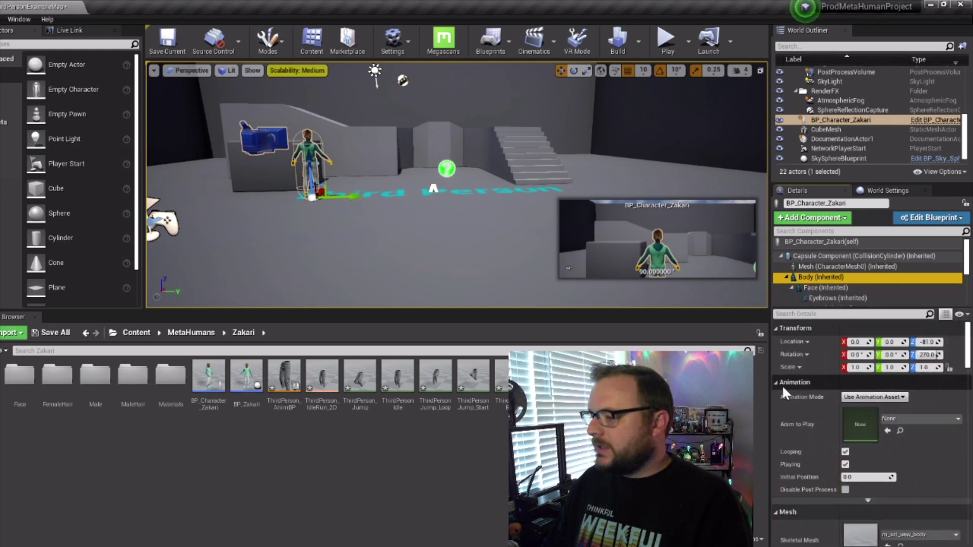
pyautogui.click(869, 397)
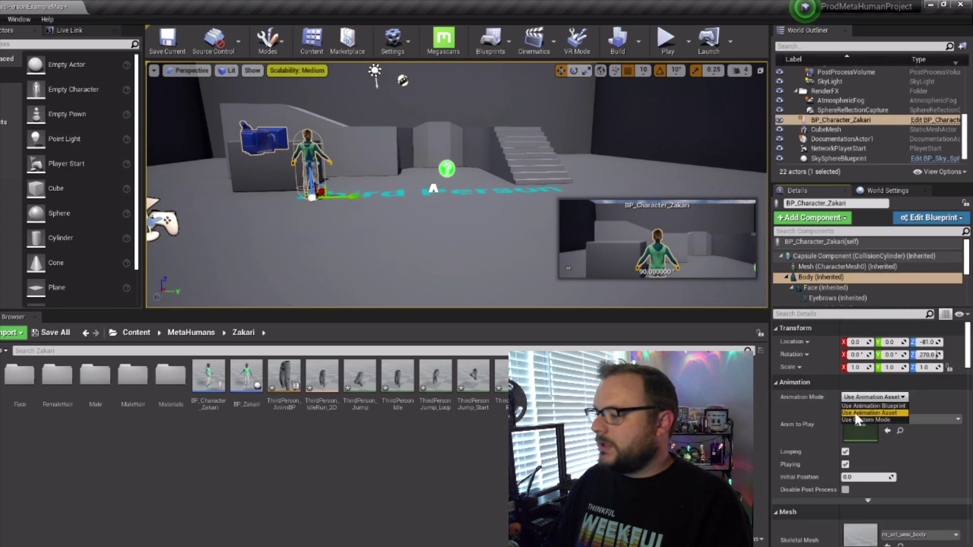
pyautogui.click(884, 405)
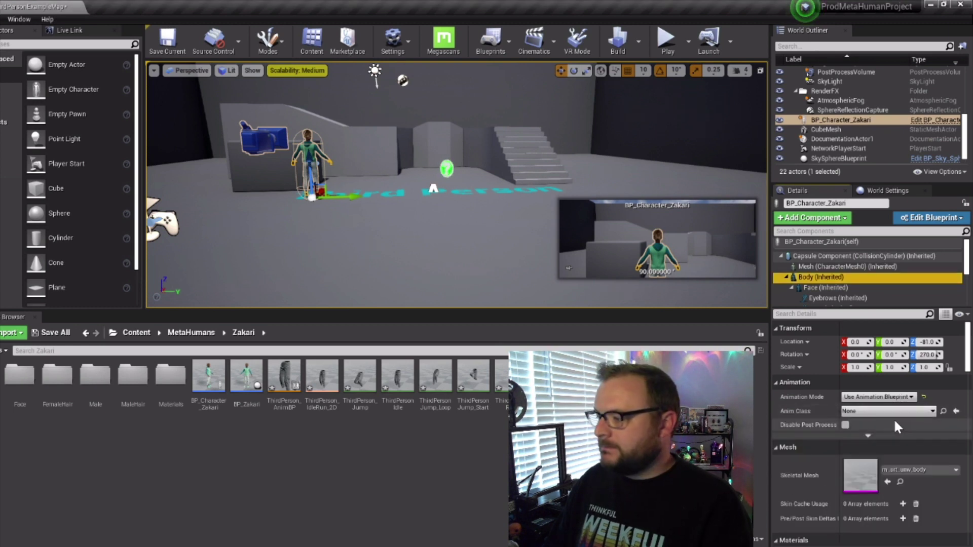
# Try the second ThirdPerson_AnimBP entry as the Body's Anim Class and locate its asset in the content folders
pyautogui.click(872, 412)
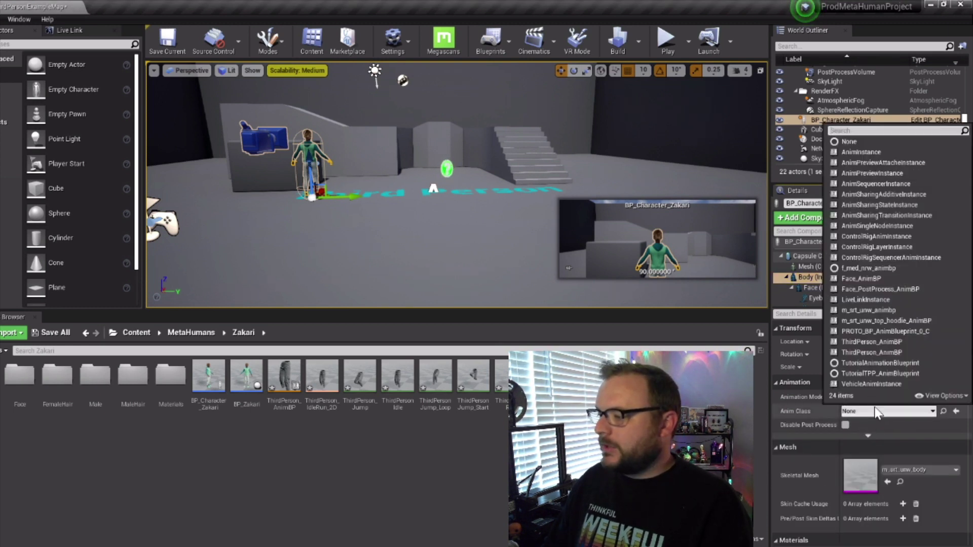
pyautogui.click(869, 351)
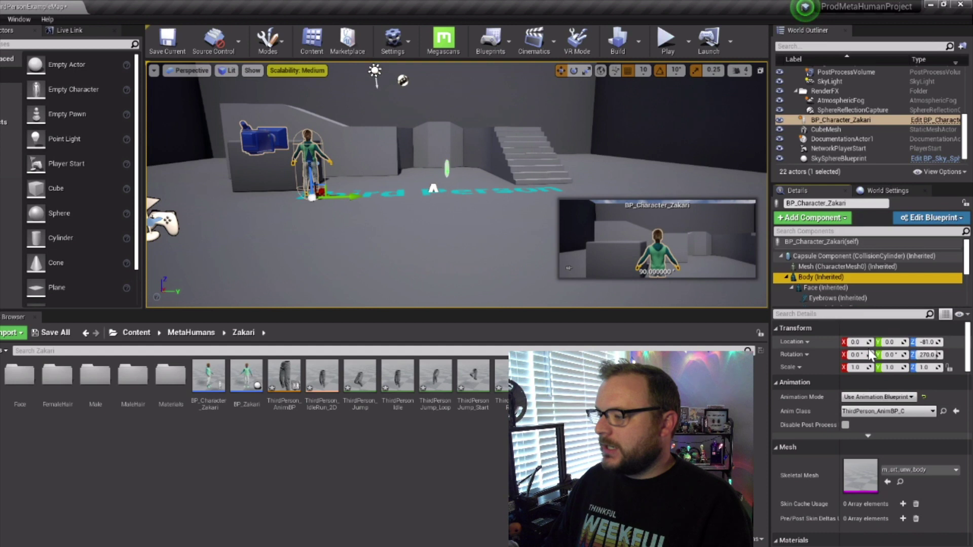
pyautogui.click(943, 411)
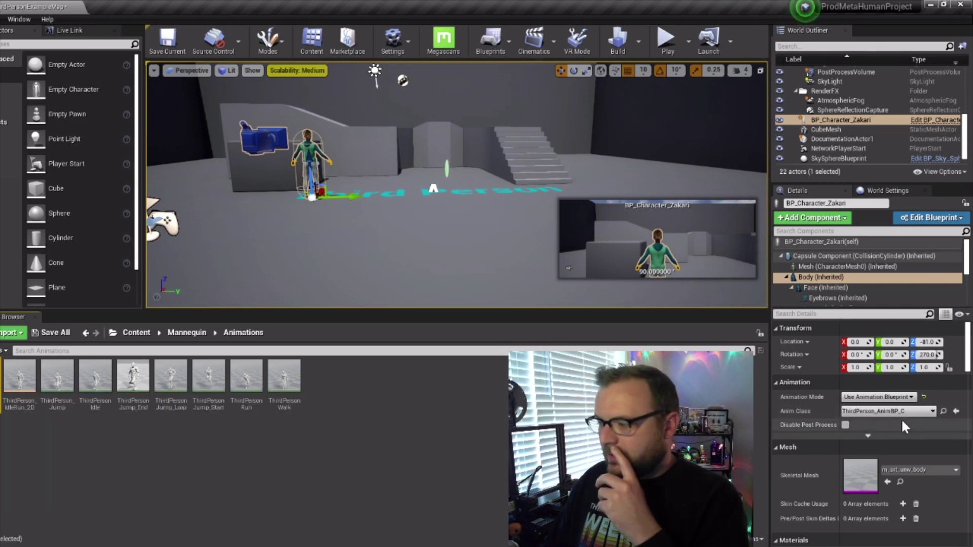
# Set the Body's Anim Class to the first ThirdPerson_AnimBP entry, locate its asset, inspect the character's pose up close, and save the level
pyautogui.click(890, 411)
pyautogui.click(872, 344)
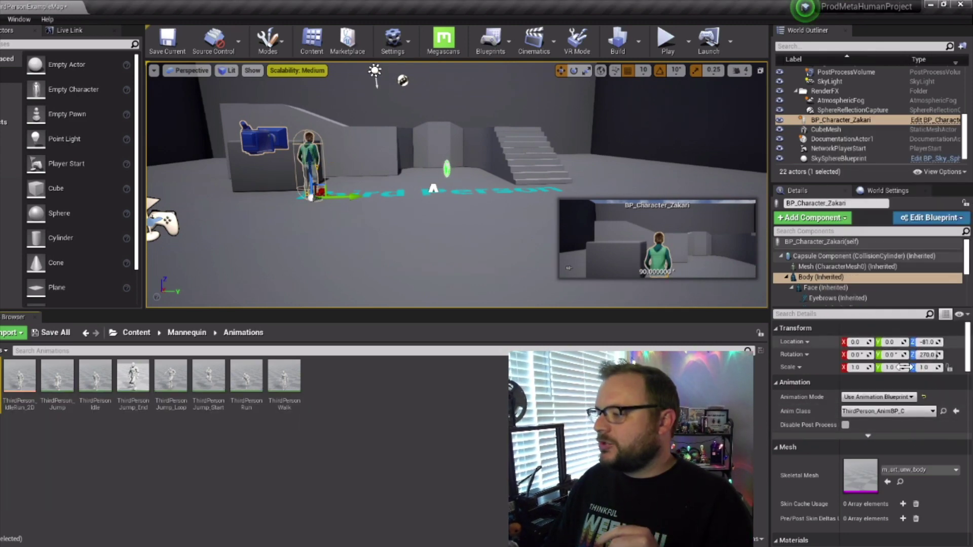
pyautogui.click(944, 413)
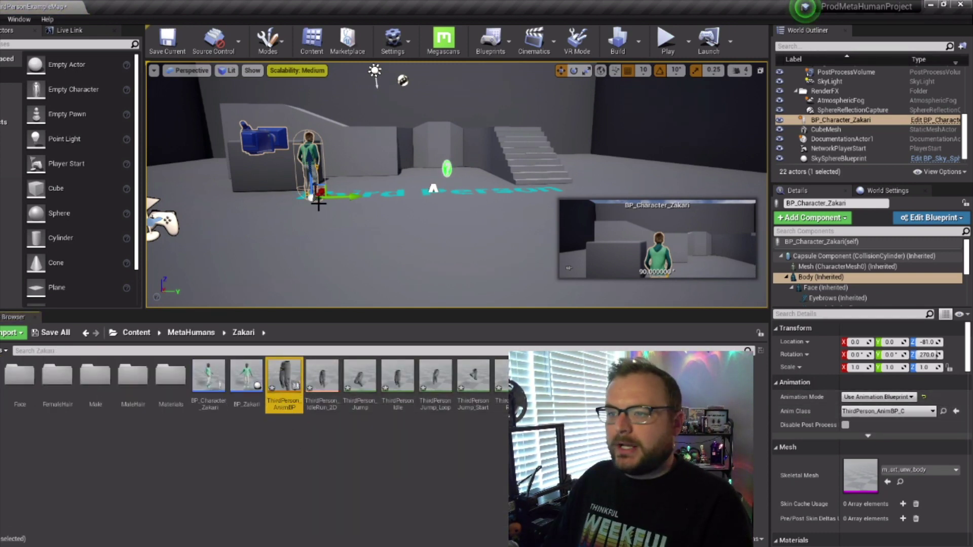
pyautogui.press('f')
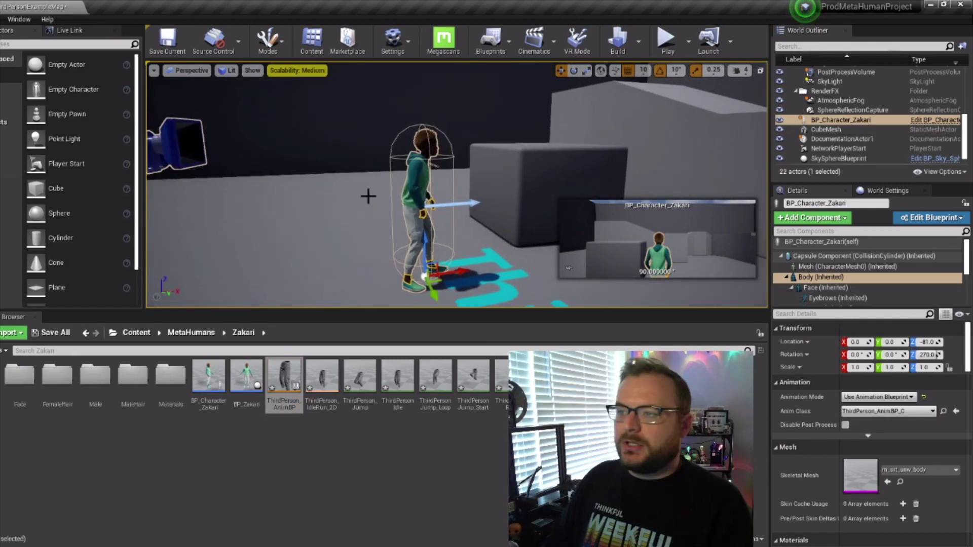
pyautogui.scroll(-10, 869, 431)
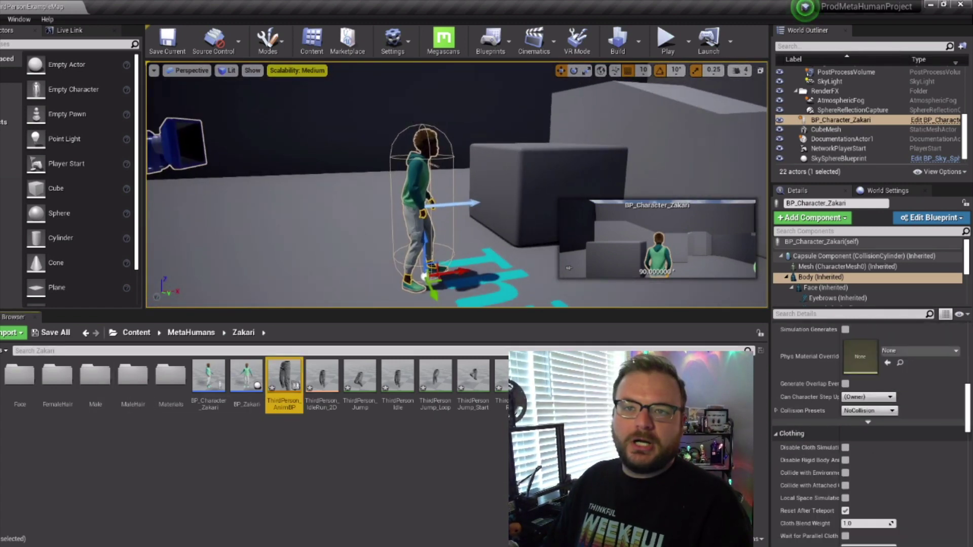
pyautogui.click(168, 44)
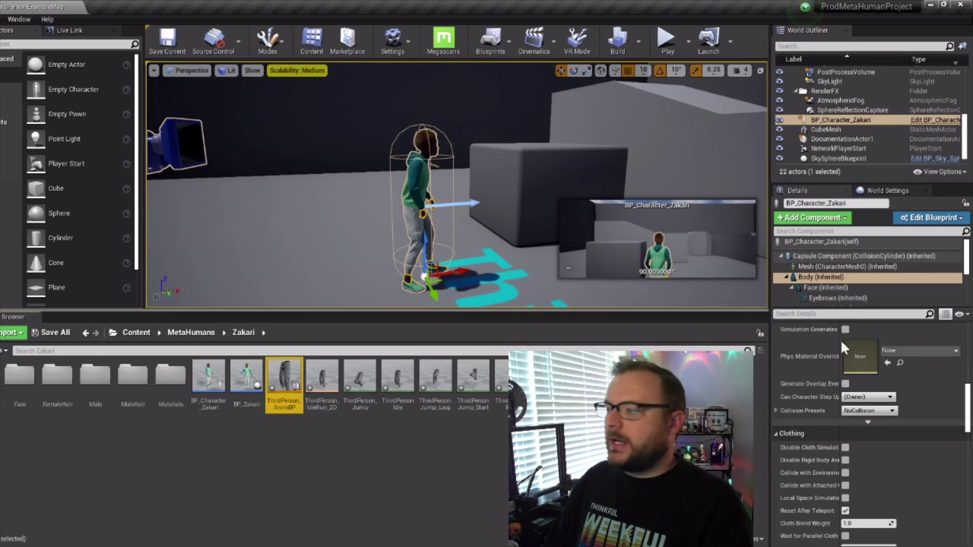
# Set both Auto Receive Input and Auto Possess Player to Player 0 on the placed BP_Character_Zakari actor
pyautogui.click(797, 242)
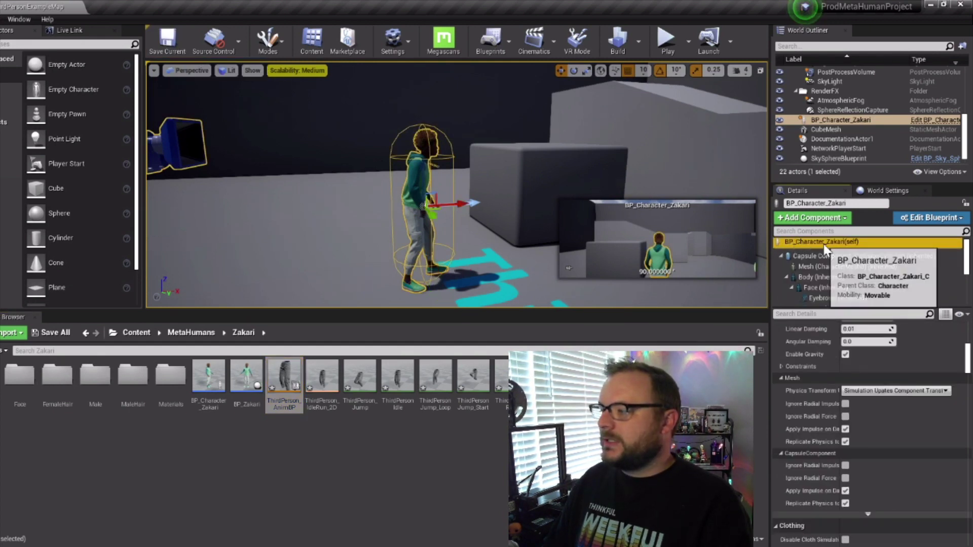
pyautogui.scroll(-10, 875, 432)
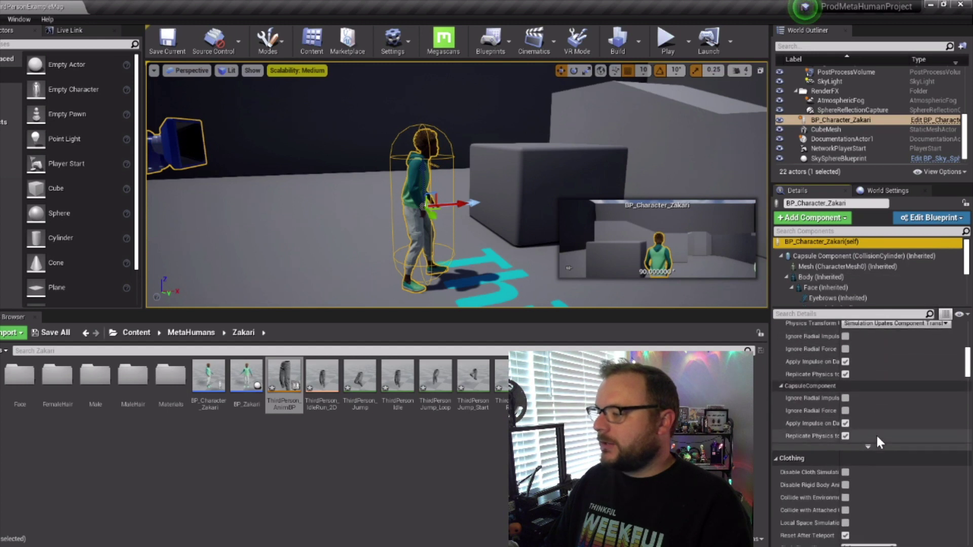
pyautogui.scroll(-10, 862, 464)
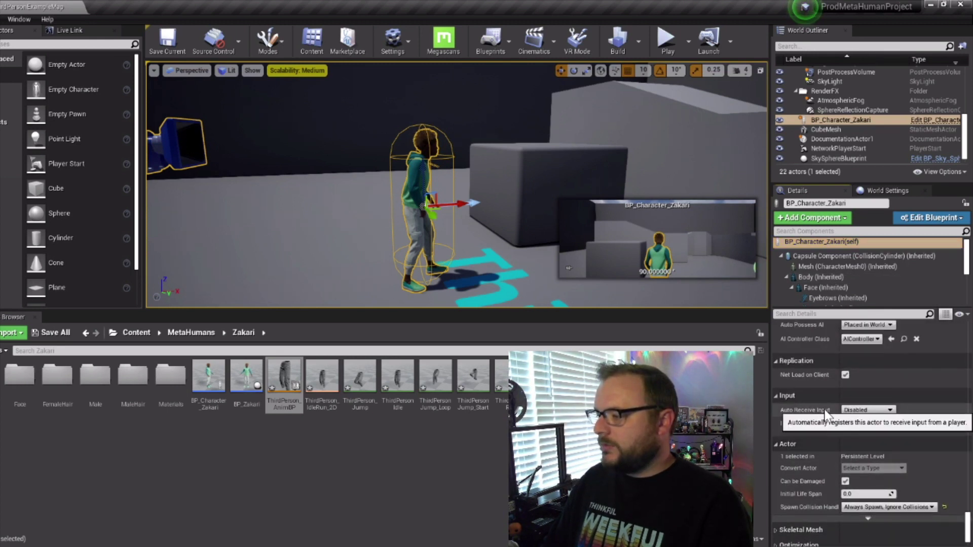
pyautogui.click(867, 410)
pyautogui.click(858, 422)
pyautogui.scroll(3, 823, 430)
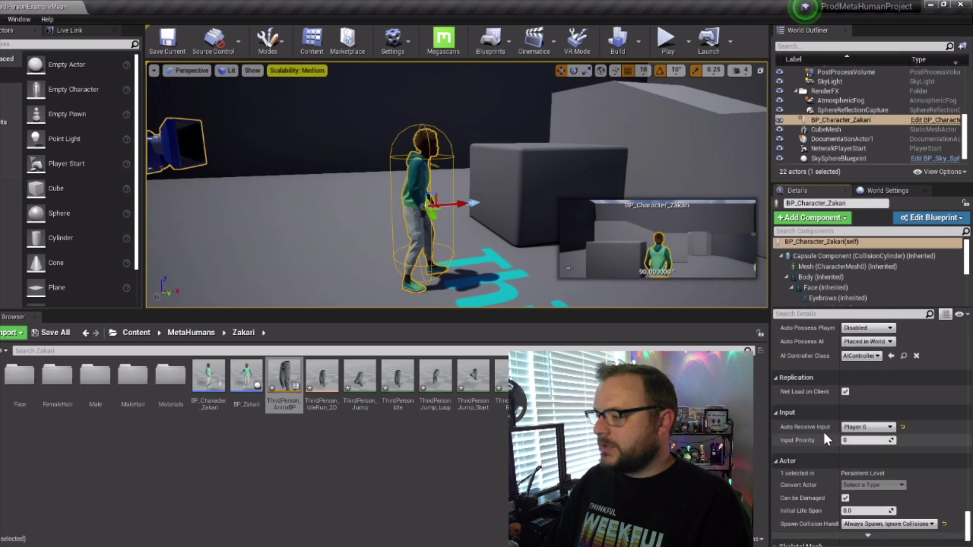
pyautogui.click(867, 361)
pyautogui.click(856, 380)
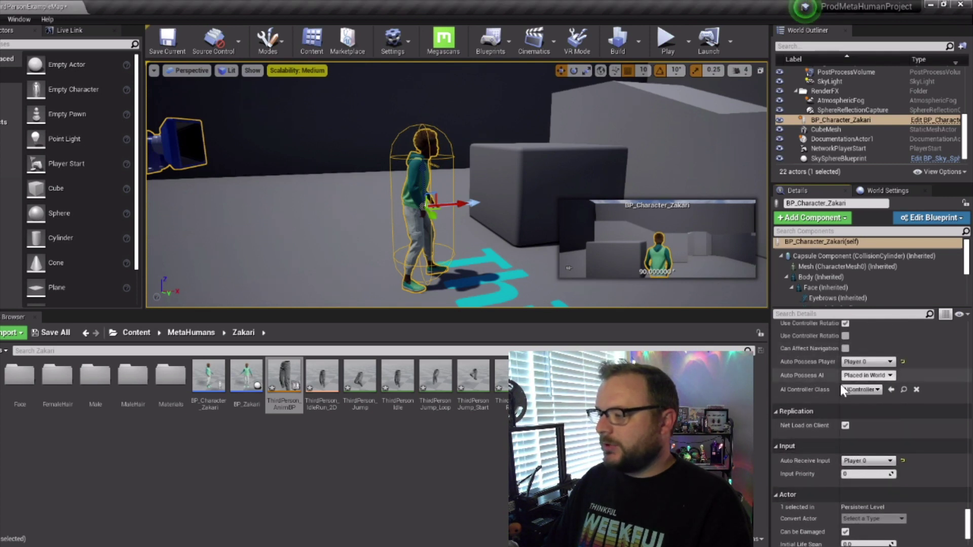
# Play the level and run Zakari around the arena to test the movement and retargeted animations
pyautogui.click(657, 41)
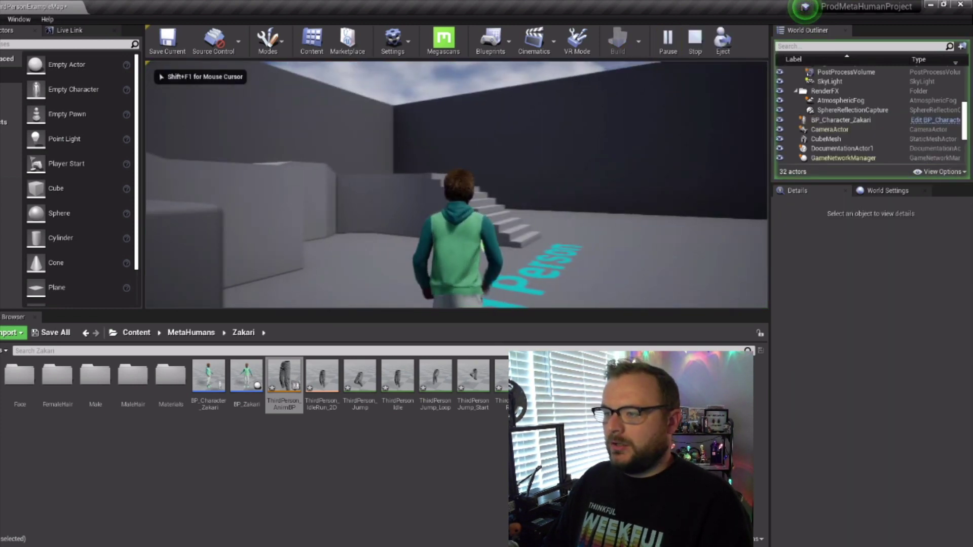
pyautogui.press('w')
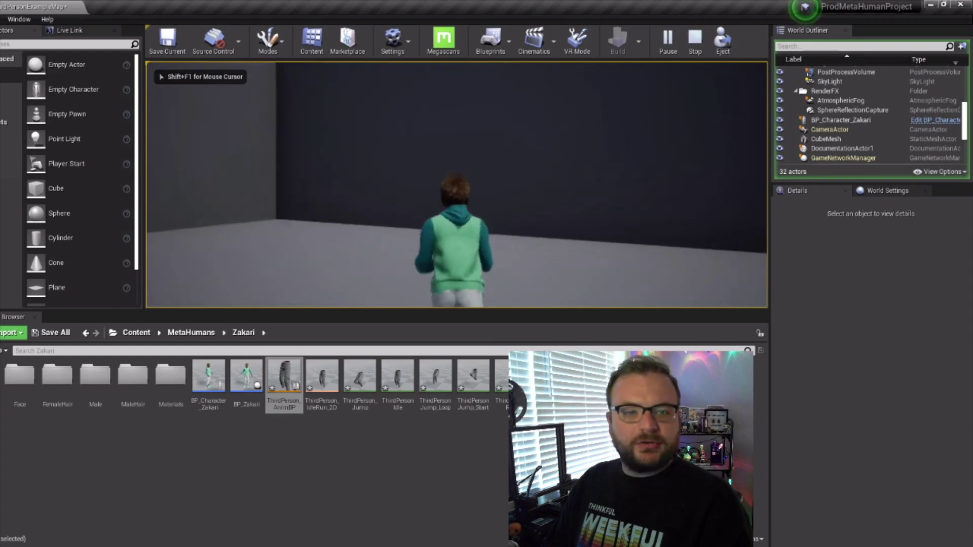
pyautogui.press('w')
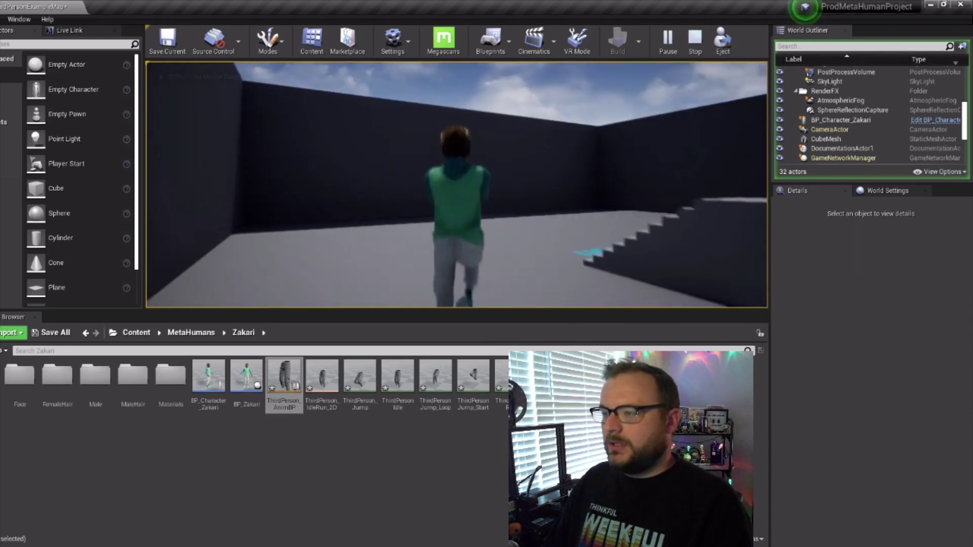
pyautogui.press('w')
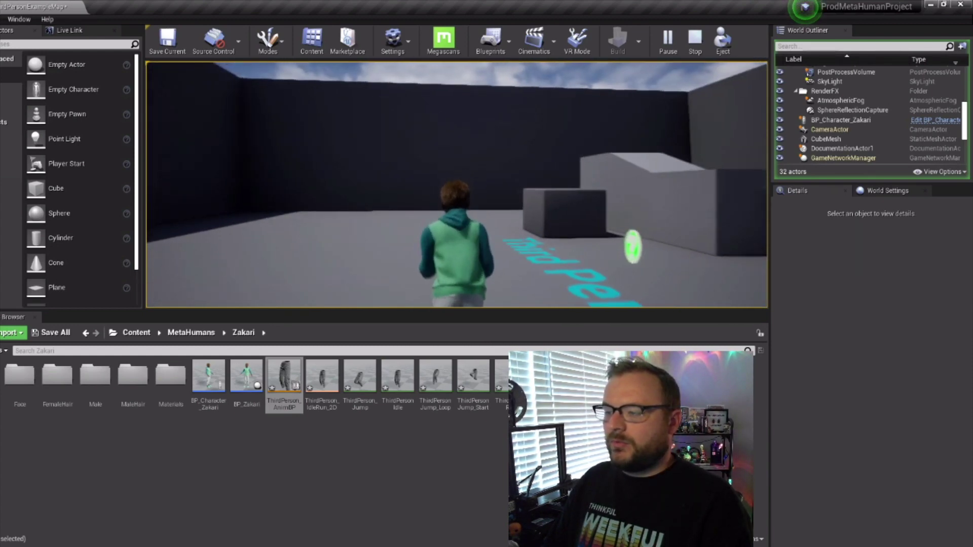
pyautogui.press('w')
pyautogui.press('w')
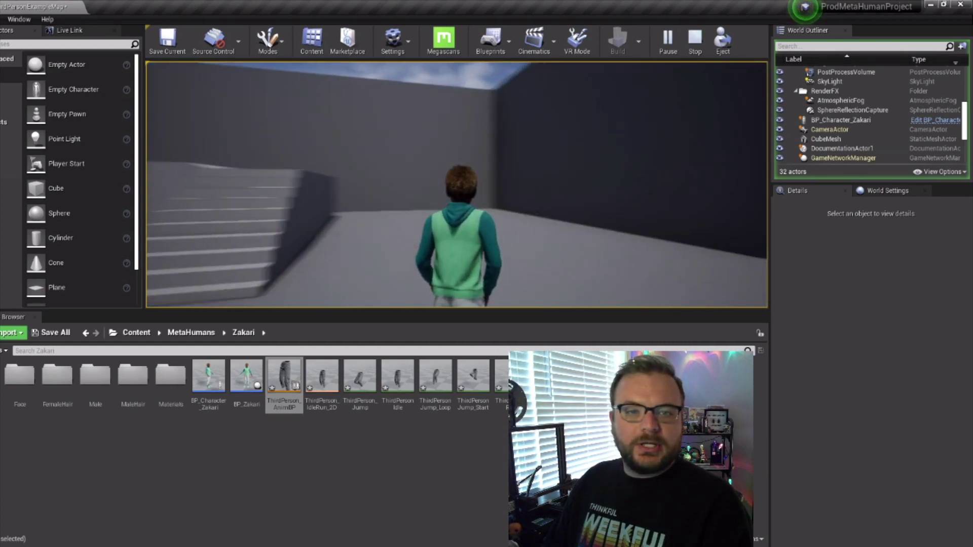